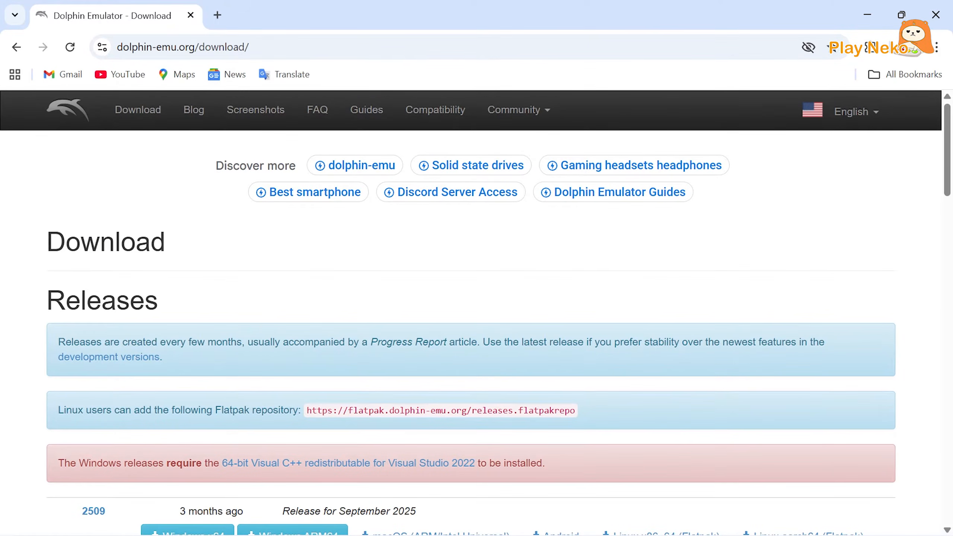
Download the Windows x64 build of Dolphin release 2509.
{"action": "scroll", "coordinate": [122, 260], "scroll_direction": "down", "scroll_amount": 5}
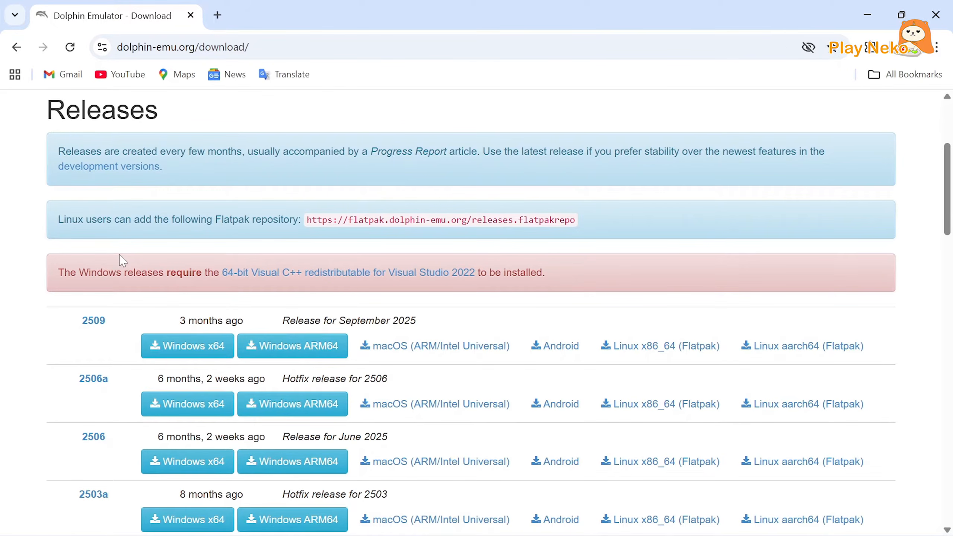
{"action": "scroll", "coordinate": [122, 260], "scroll_direction": "down", "scroll_amount": 1}
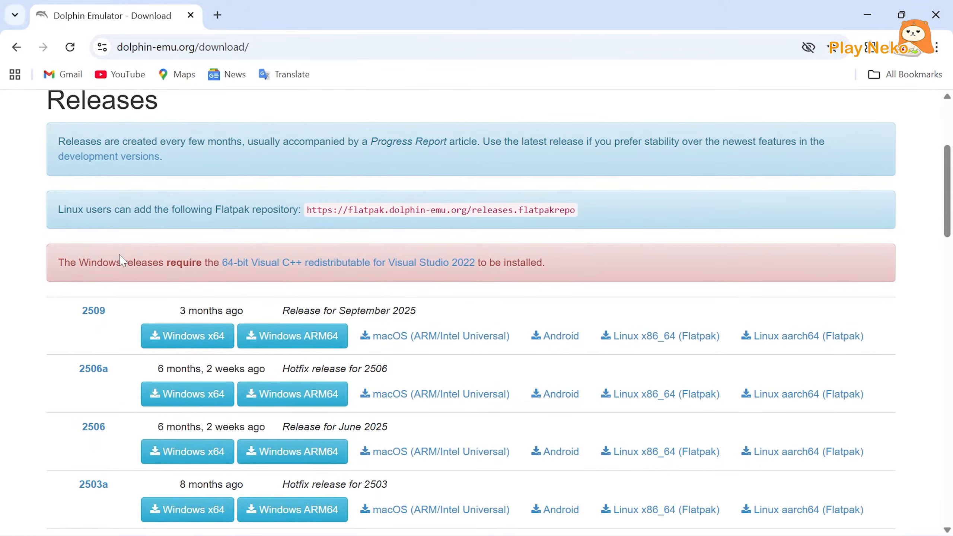
{"action": "left_click", "coordinate": [162, 340]}
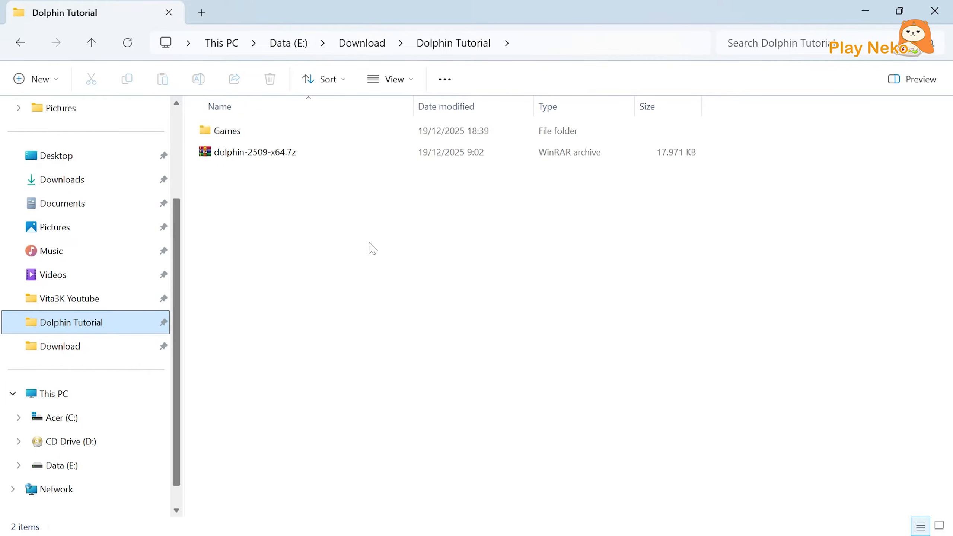
Switch to File Explorer and extract dolphin-2509-x64.7z with WinRAR into E:\Download\Dolphin Tutorial\dolphin-2509-x64.
{"action": "left_click", "coordinate": [273, 156]}
{"action": "right_click", "coordinate": [274, 158]}
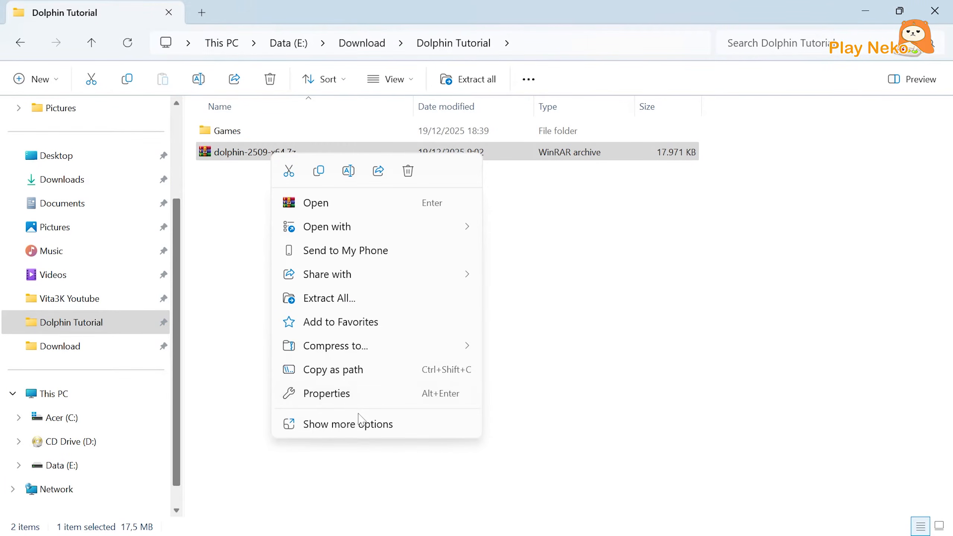
{"action": "left_click", "coordinate": [366, 422]}
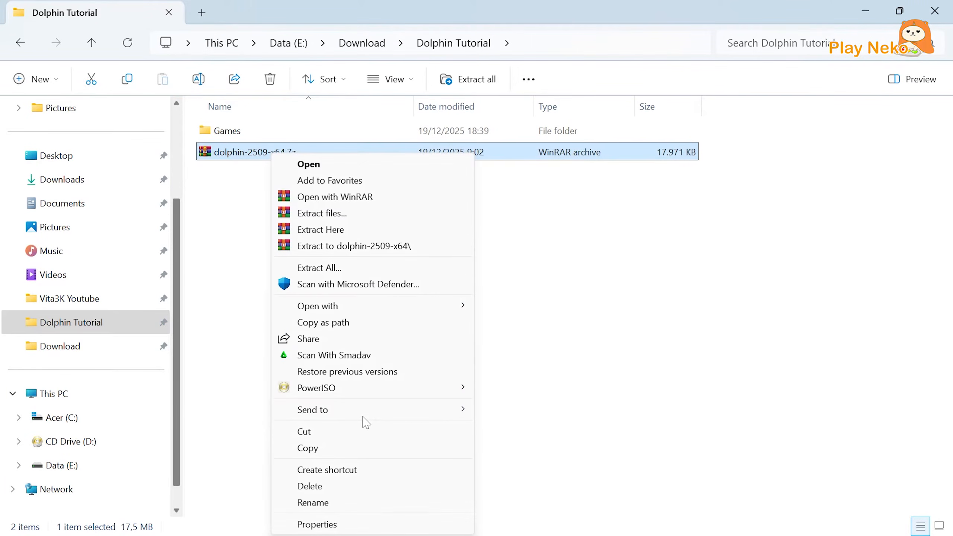
{"action": "left_click", "coordinate": [319, 216]}
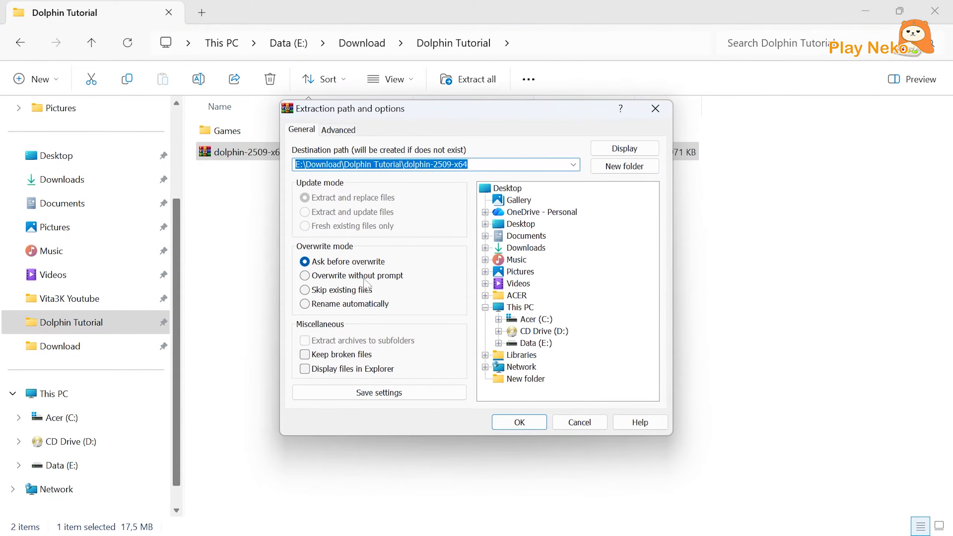
{"action": "left_click", "coordinate": [517, 423]}
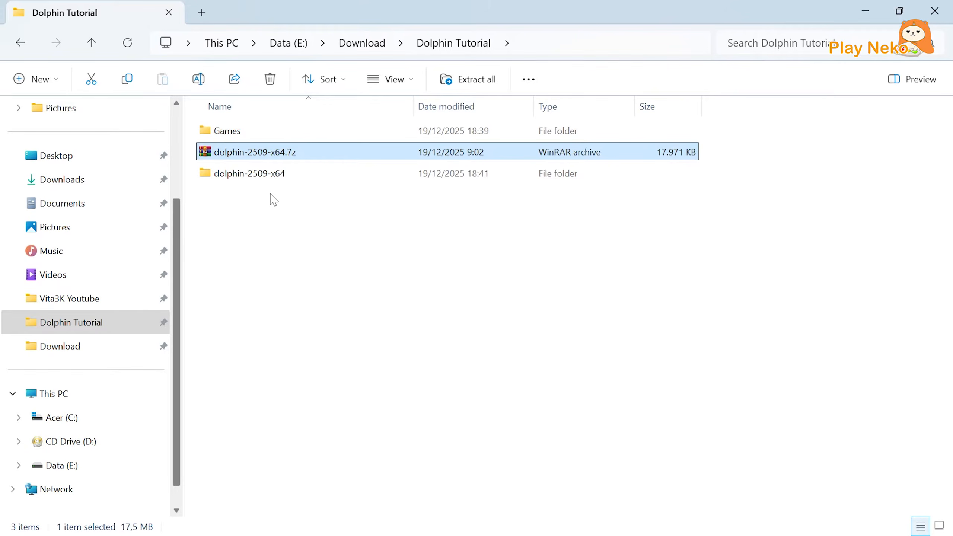
Launch Dolphin.exe from the Dolphin-x64 folder inside the extracted dolphin-2509-x64 folder.
{"action": "left_click", "coordinate": [255, 179]}
{"action": "double_click", "coordinate": [257, 184]}
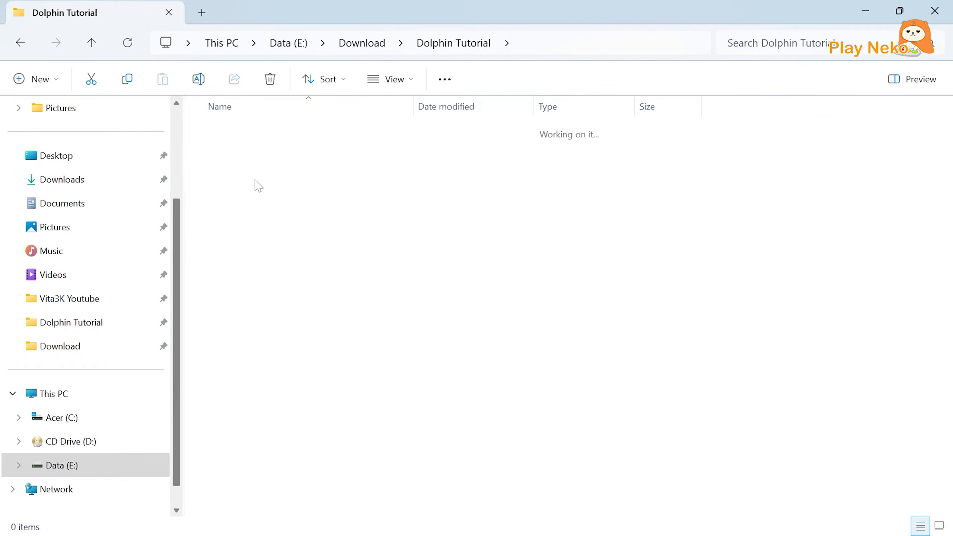
{"action": "double_click", "coordinate": [226, 138]}
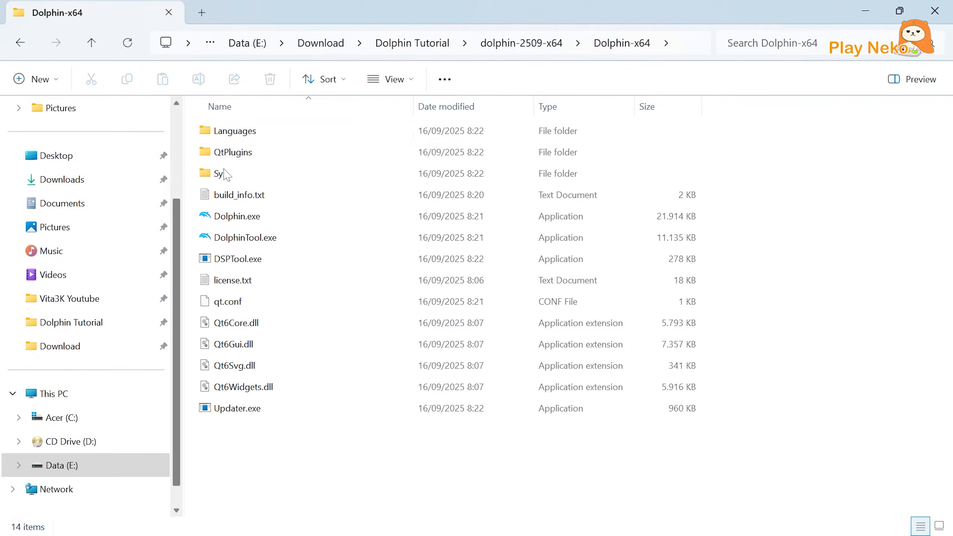
{"action": "double_click", "coordinate": [239, 218]}
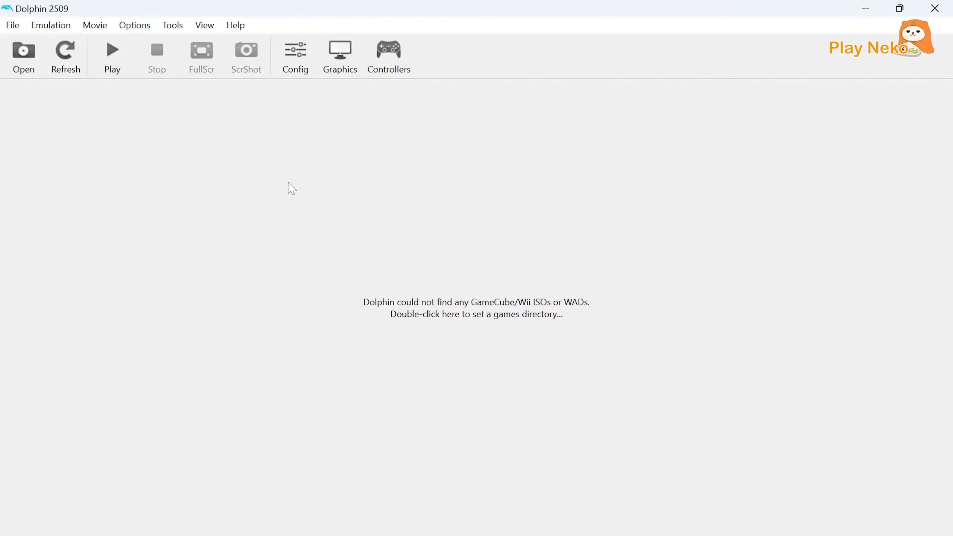
Set the graphics backend to Vulkan and the aspect ratio to Stretch to Window.
{"action": "left_click", "coordinate": [296, 71]}
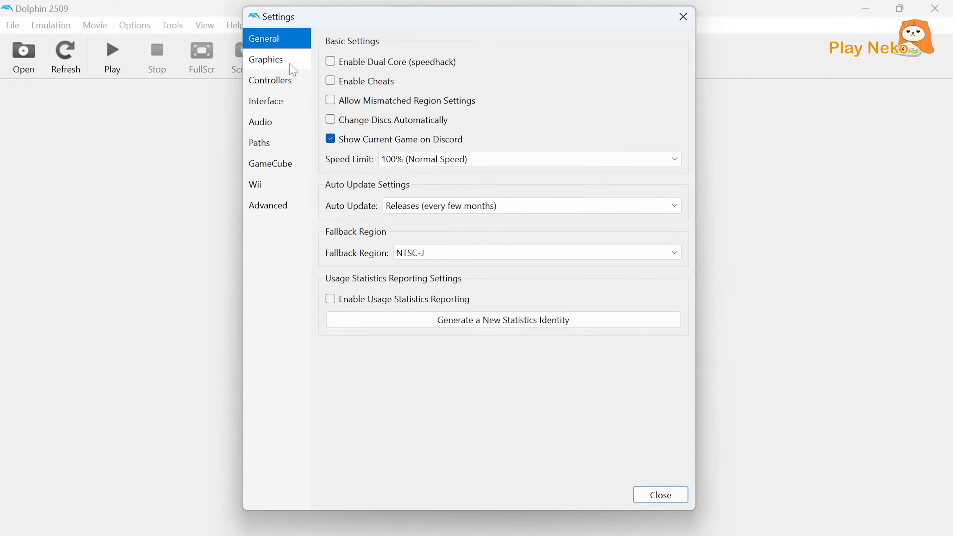
{"action": "left_click", "coordinate": [270, 65]}
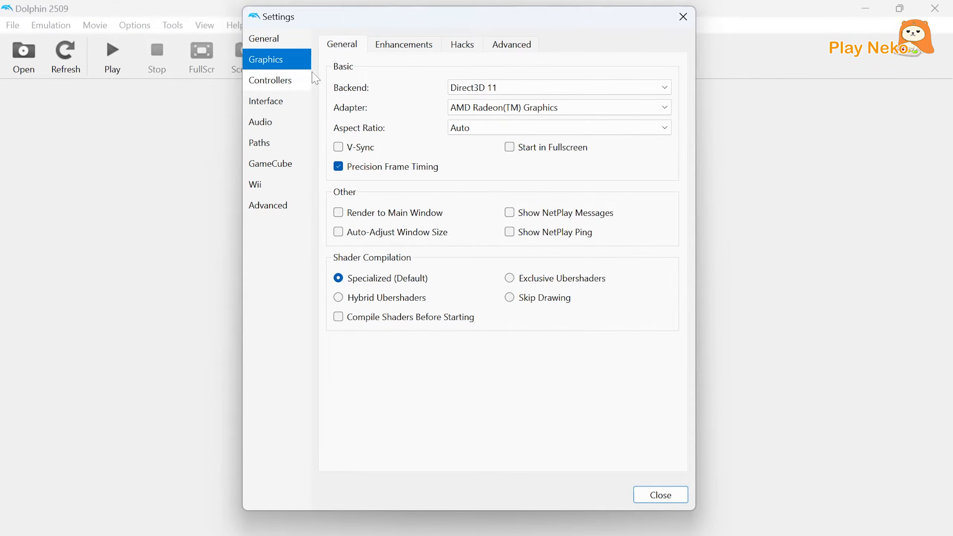
{"action": "left_click", "coordinate": [457, 91]}
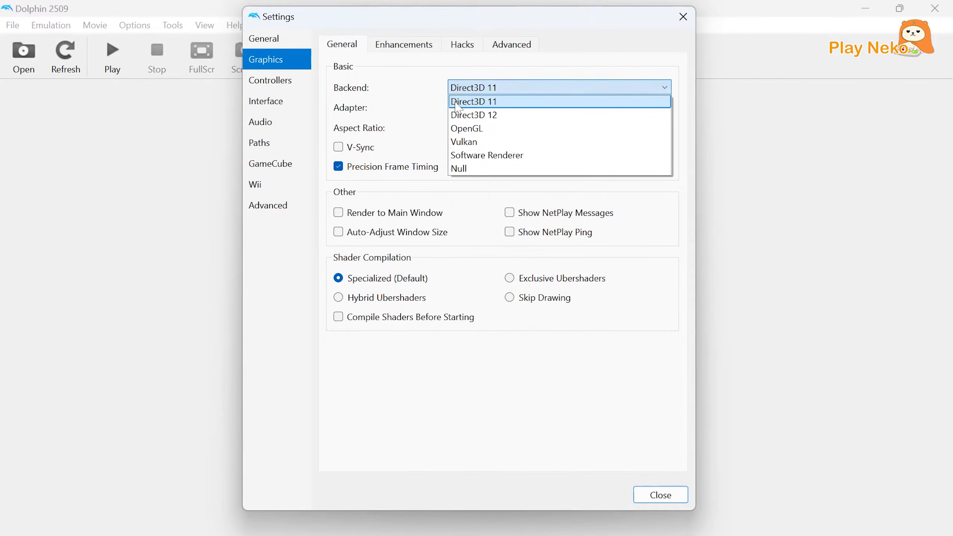
{"action": "left_click", "coordinate": [468, 145]}
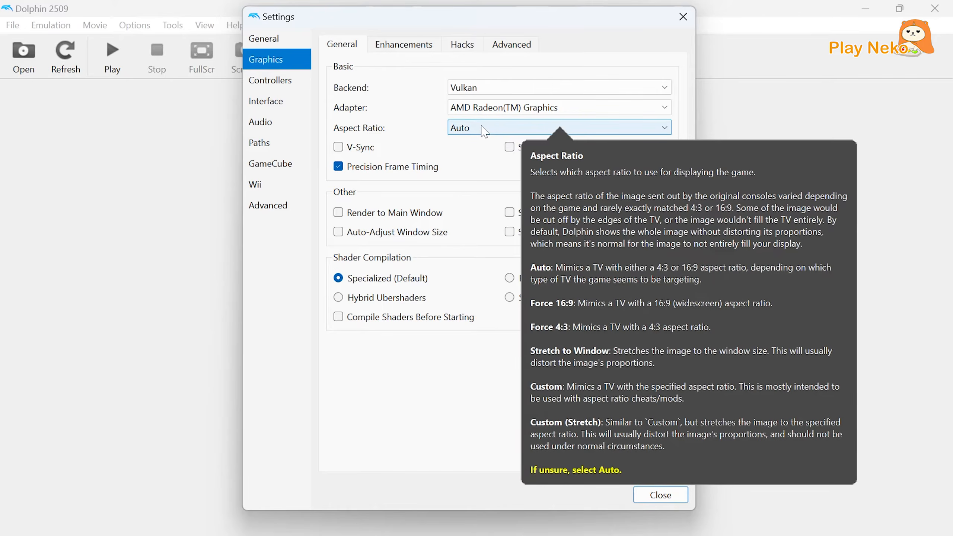
{"action": "left_click", "coordinate": [479, 128]}
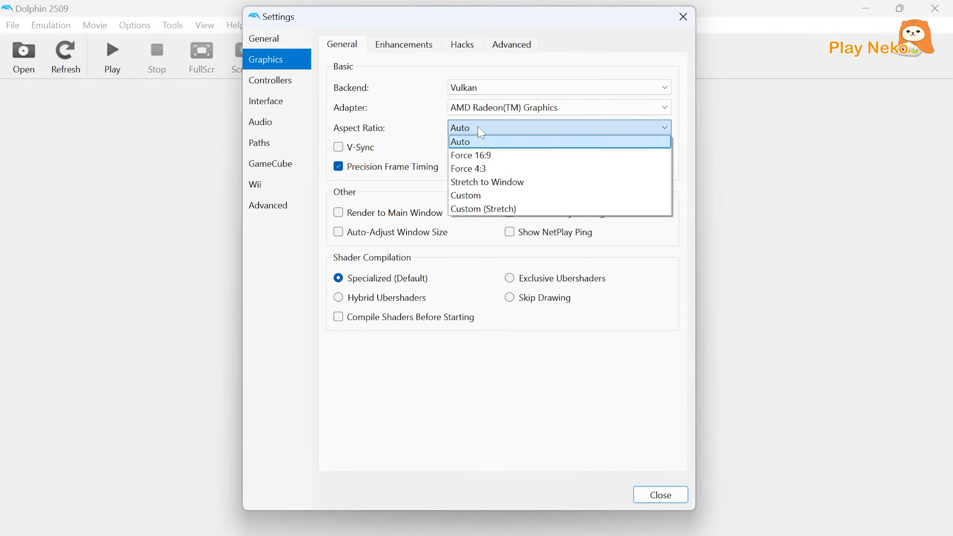
{"action": "left_click", "coordinate": [481, 183]}
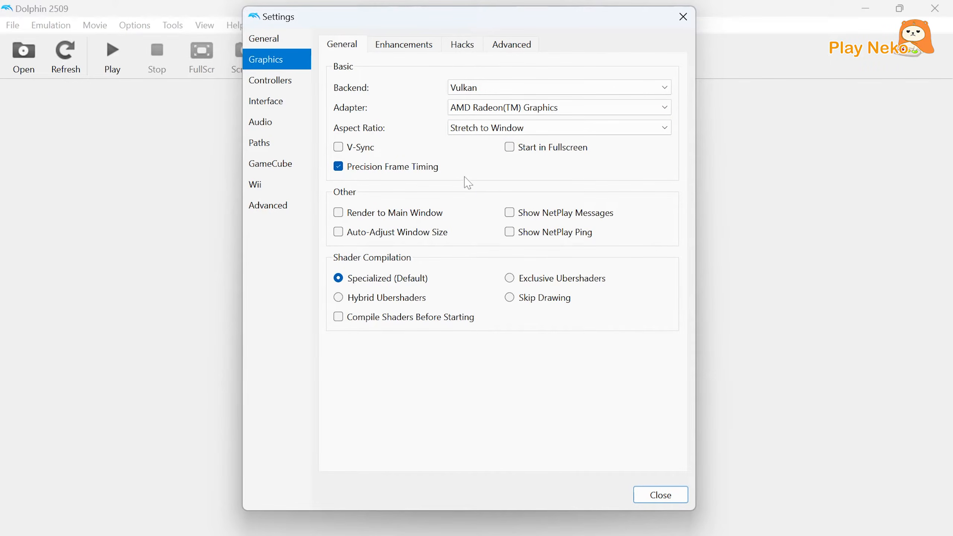
Enable V-Sync and Compile Shaders Before Starting in the general graphics settings, leaving Start in Fullscreen off.
{"action": "left_click", "coordinate": [338, 148]}
{"action": "mouse_move", "coordinate": [522, 157]}
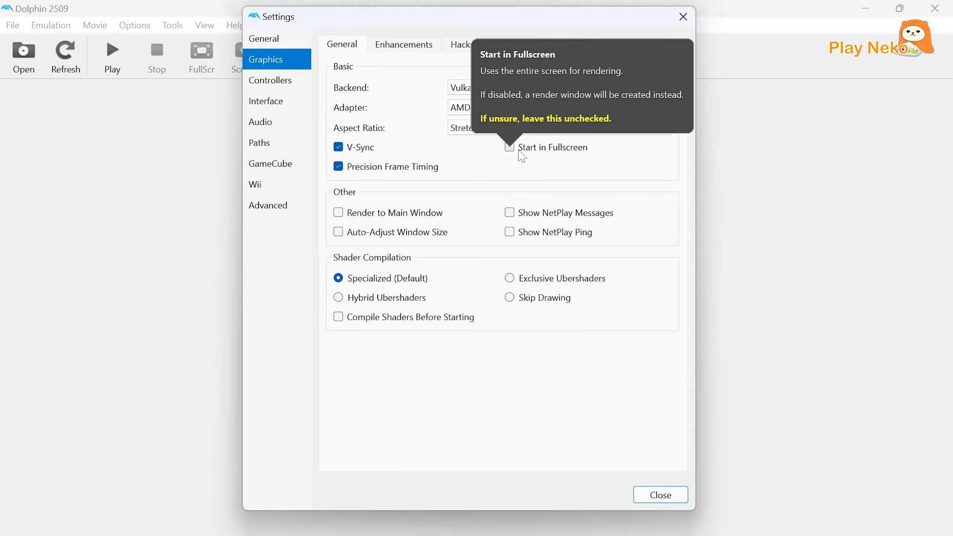
{"action": "left_click", "coordinate": [522, 156]}
{"action": "left_click", "coordinate": [516, 155]}
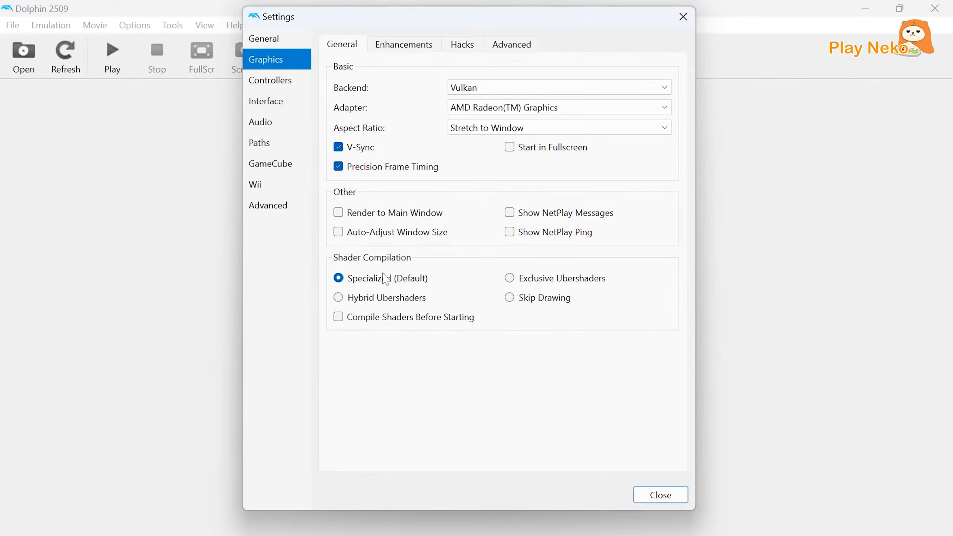
{"action": "mouse_move", "coordinate": [342, 288]}
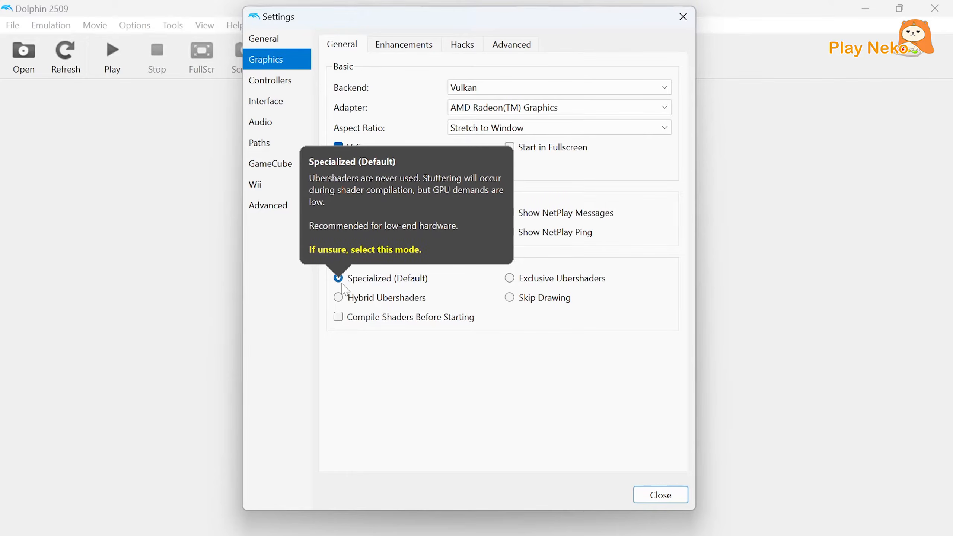
{"action": "left_click", "coordinate": [339, 321]}
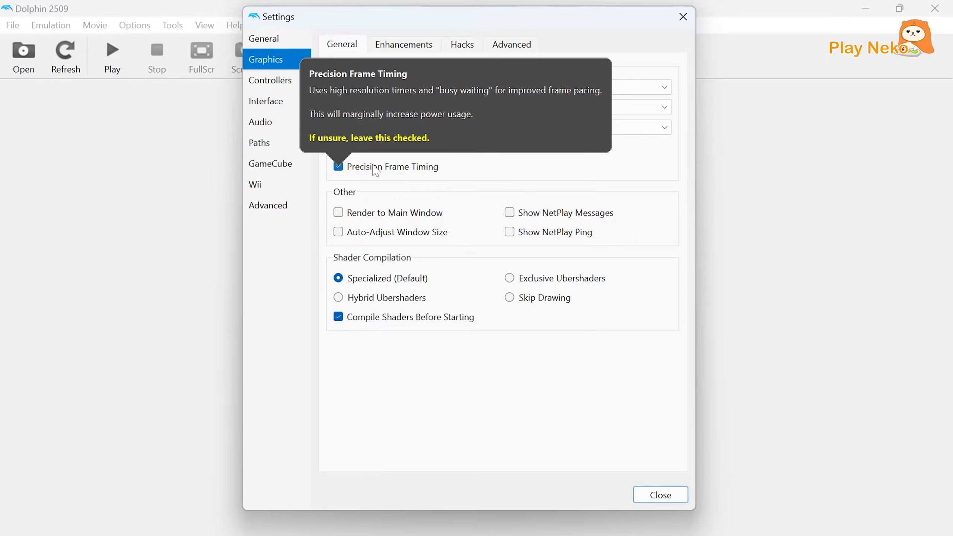
Set the graphics enhancements to 3x Native (1920x1584) for 1080p internal resolution and 2x MSAA anti-aliasing.
{"action": "left_click", "coordinate": [380, 51]}
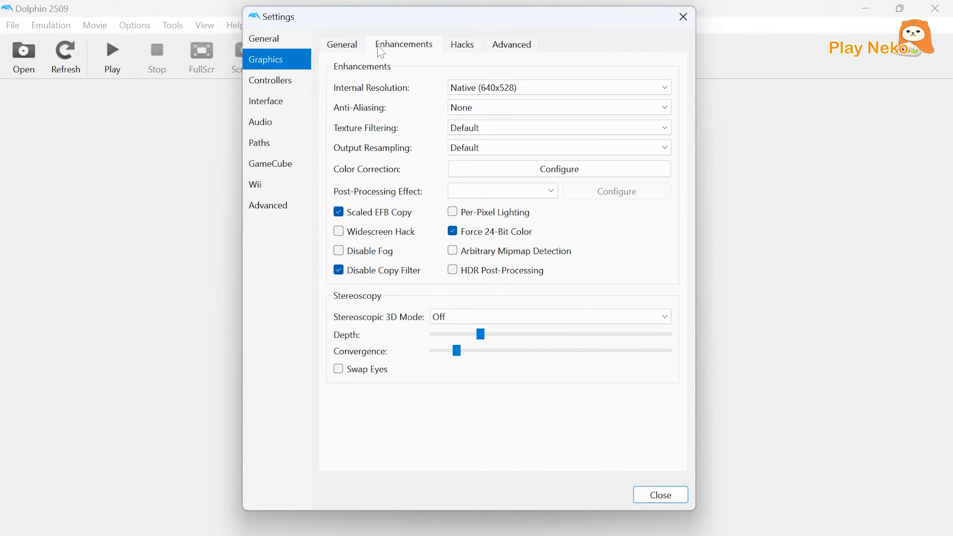
{"action": "left_click", "coordinate": [464, 88]}
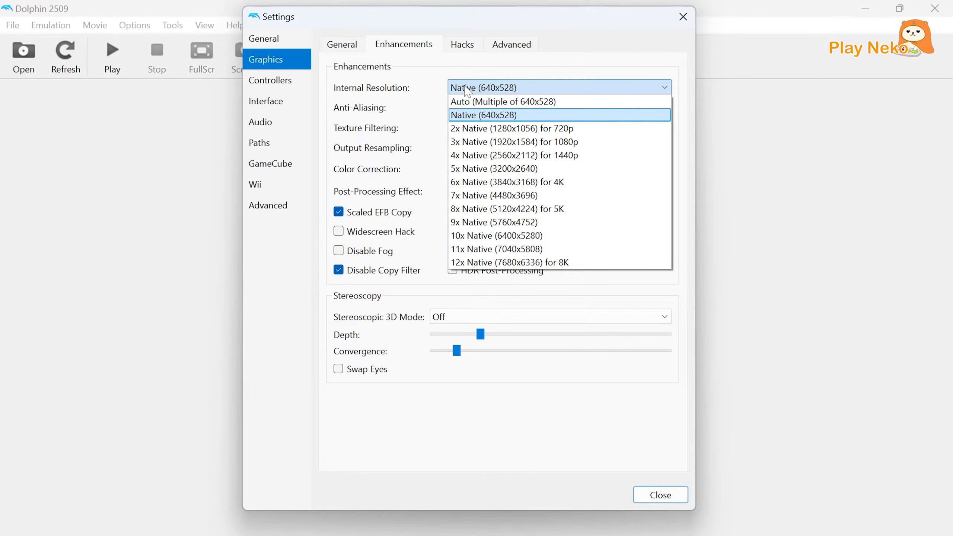
{"action": "left_click", "coordinate": [497, 142]}
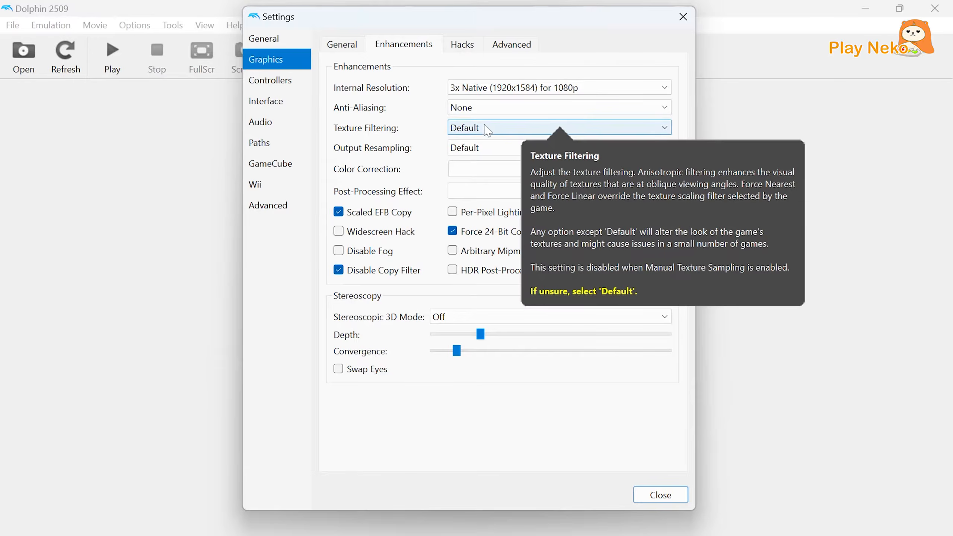
{"action": "left_click", "coordinate": [474, 110]}
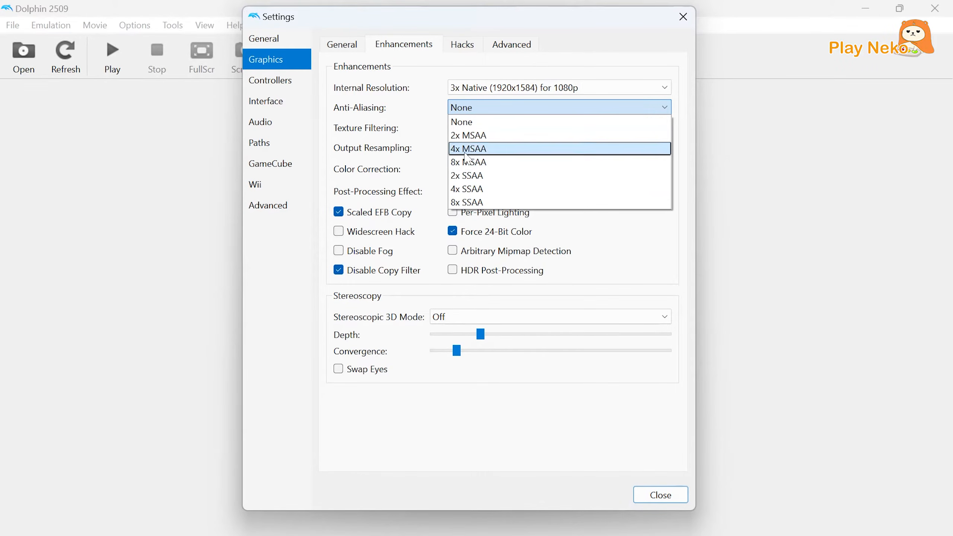
{"action": "left_click", "coordinate": [461, 136]}
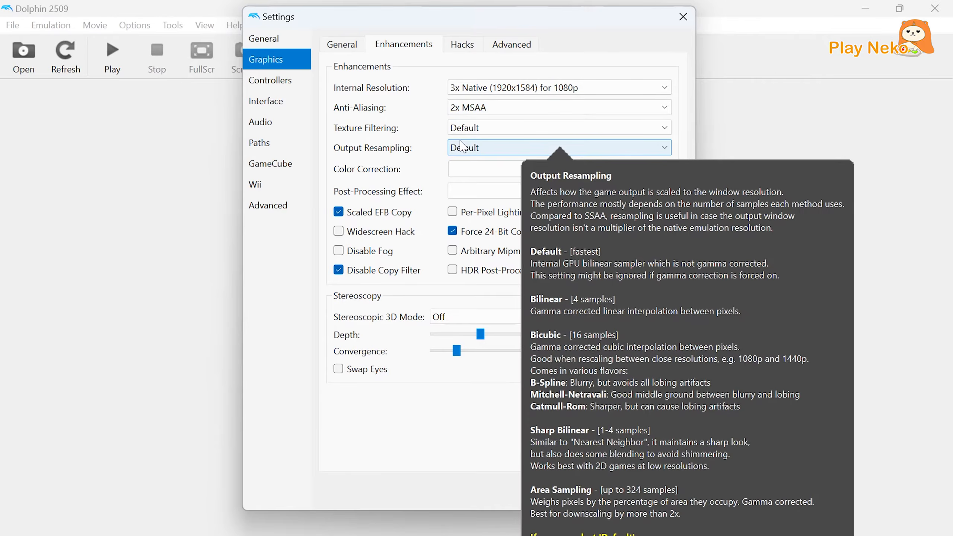
Set texture filtering to 2x Anisotropic and choose Default for output resampling.
{"action": "left_click", "coordinate": [459, 132]}
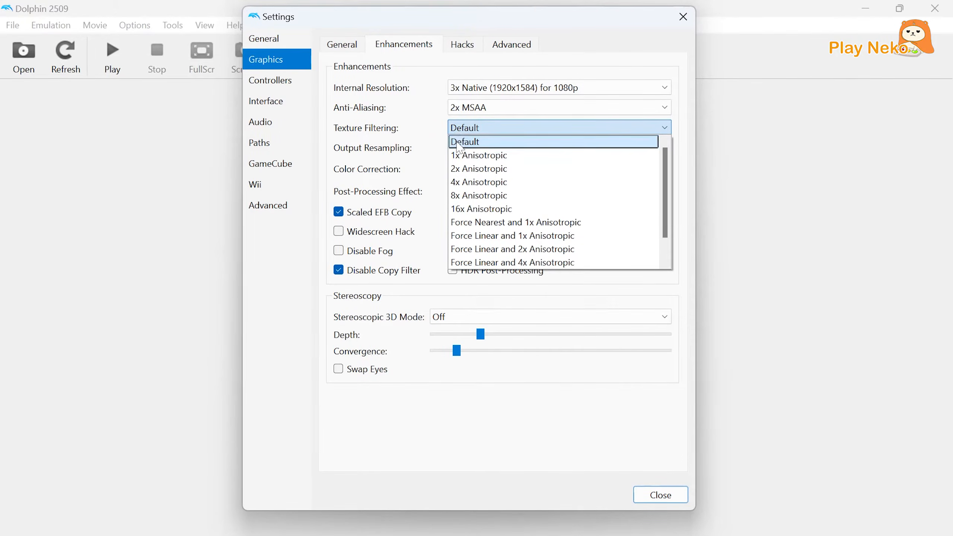
{"action": "left_click", "coordinate": [461, 170]}
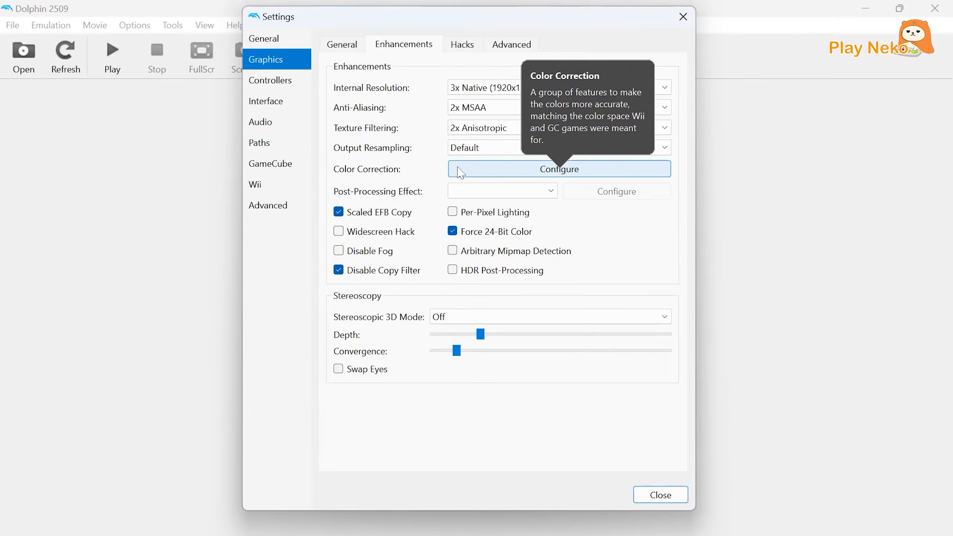
{"action": "left_click", "coordinate": [458, 149]}
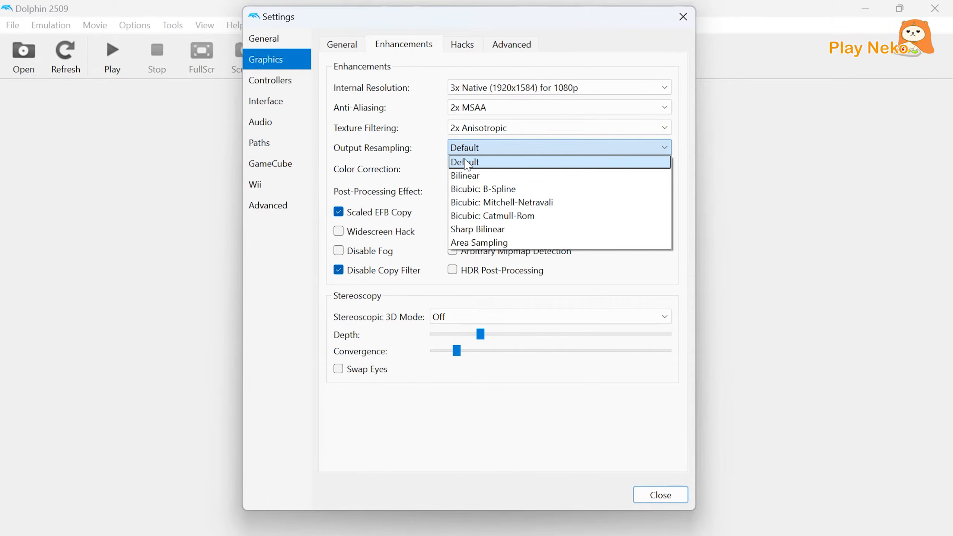
{"action": "left_click", "coordinate": [467, 162]}
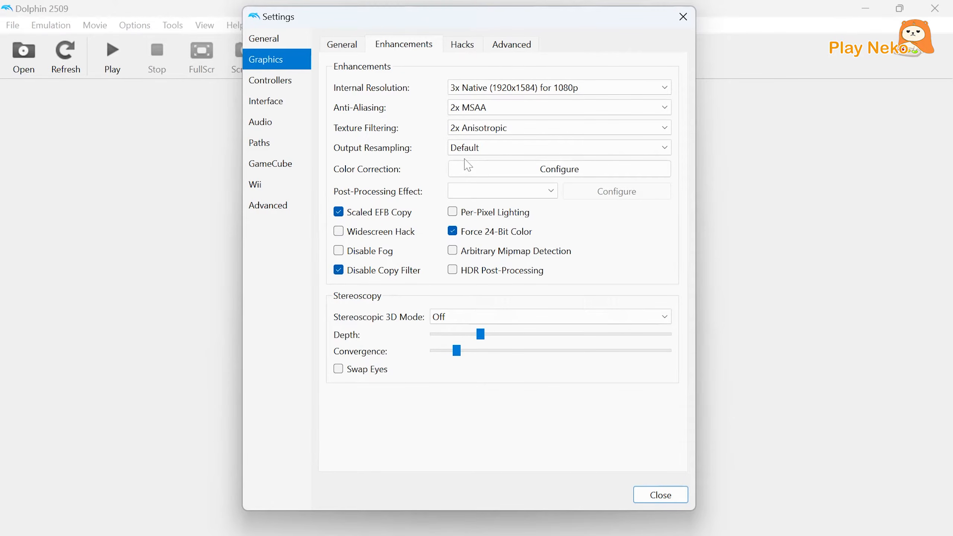
Review the graphics hack options and the advanced graphics options.
{"action": "left_click", "coordinate": [462, 50]}
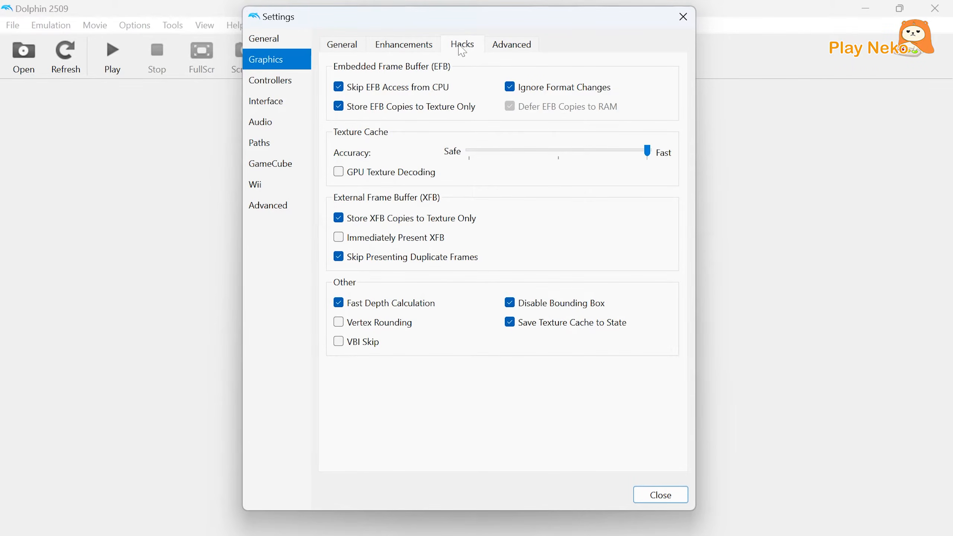
{"action": "left_click", "coordinate": [508, 45]}
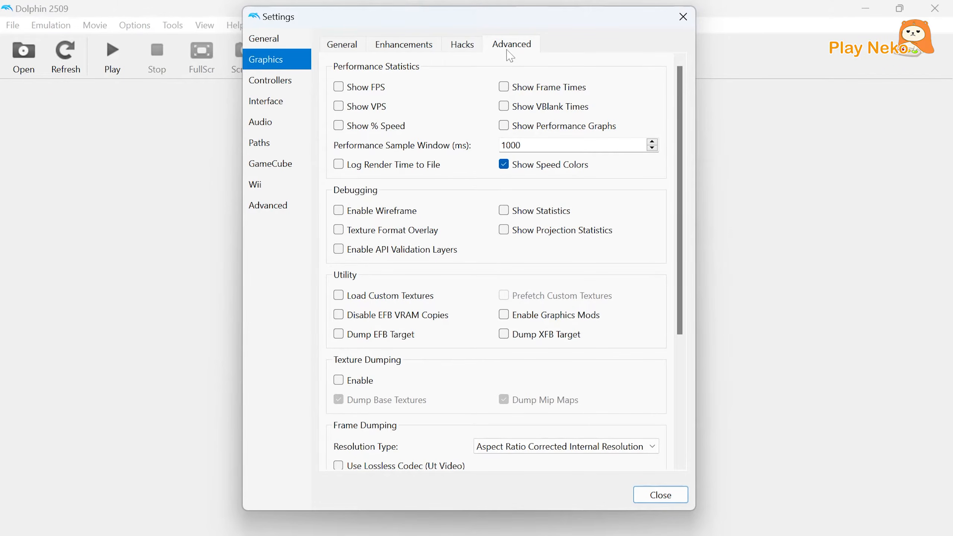
Open the configuration of the GameCube Standard Controller at Port 1 and choose DInput/0/Keyboard Mouse as its device.
{"action": "left_click", "coordinate": [293, 90]}
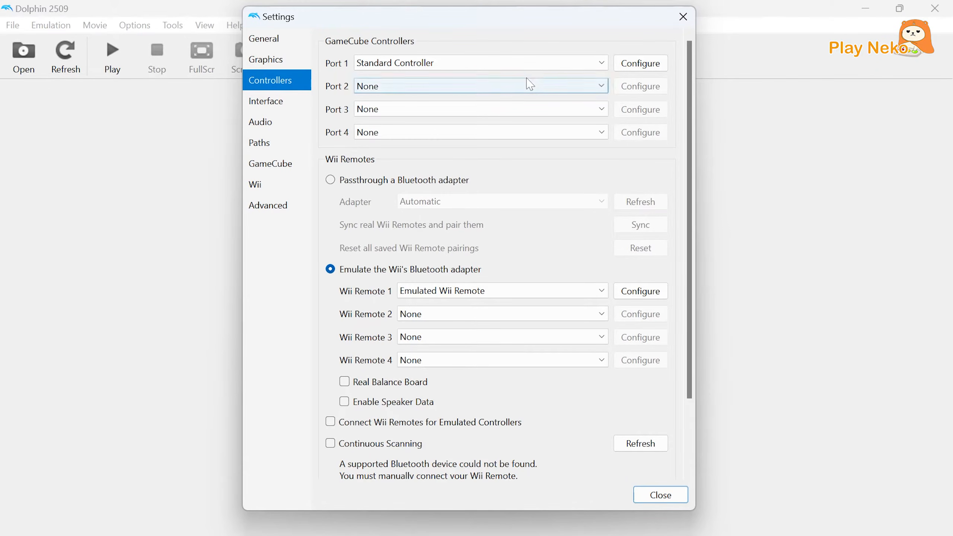
{"action": "left_click", "coordinate": [637, 63]}
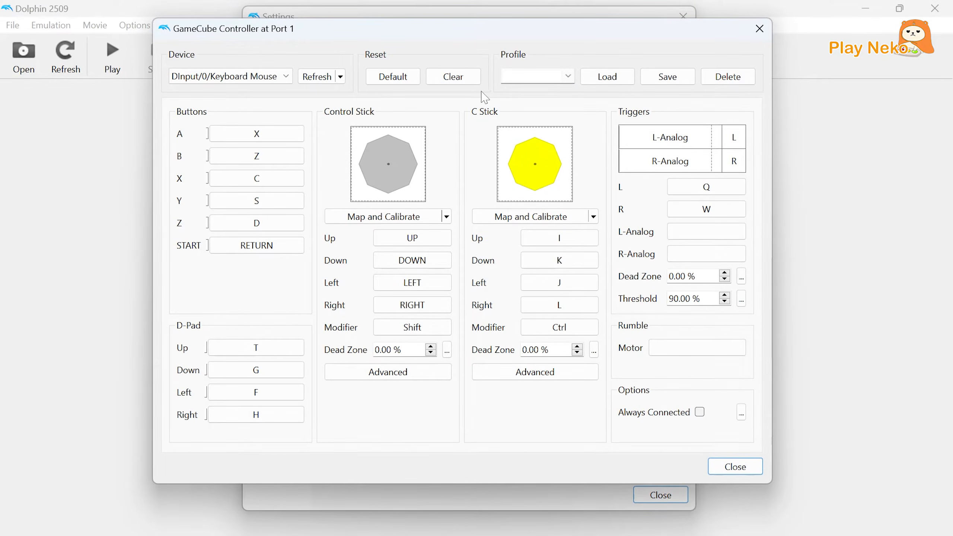
{"action": "left_click", "coordinate": [288, 80]}
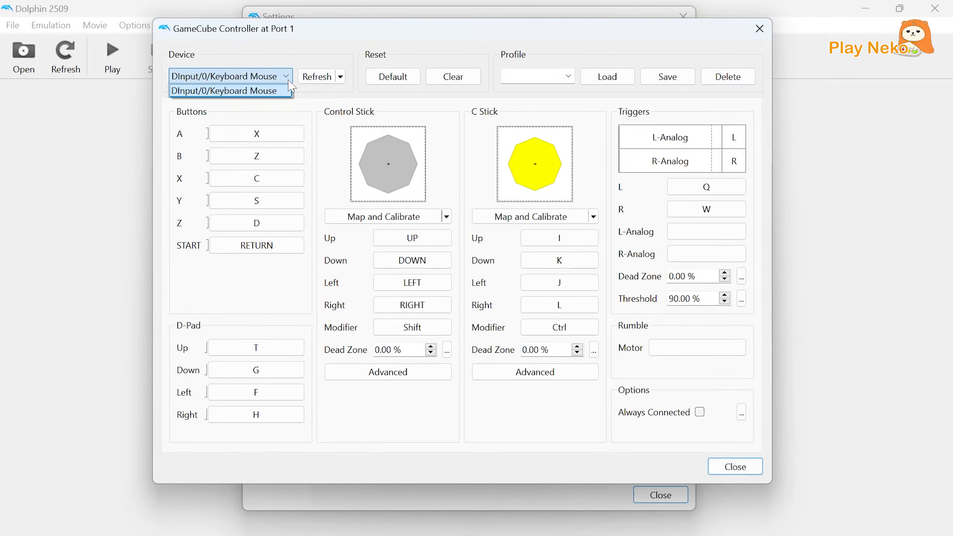
{"action": "left_click", "coordinate": [290, 86]}
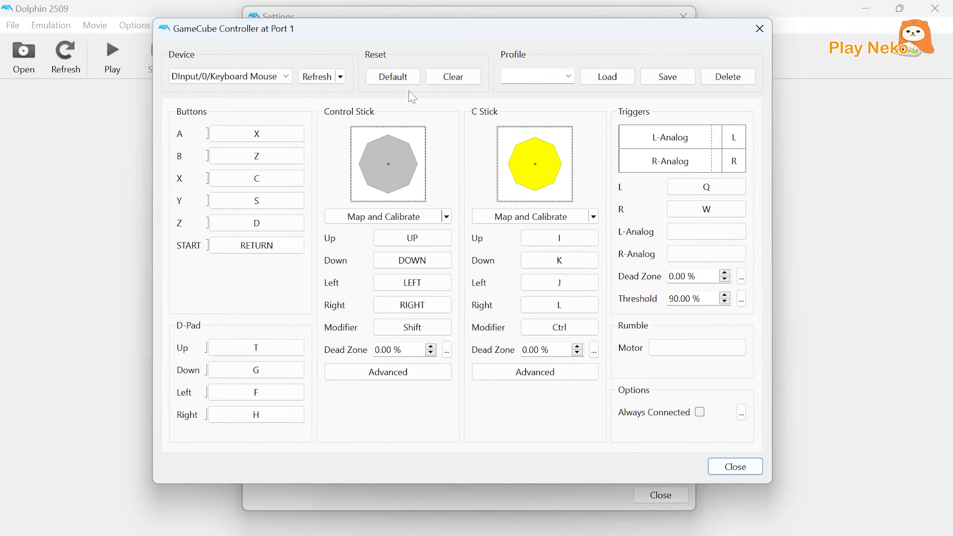
Clear the GameCube controller's mapping and assign key I to button A, J to button B and K to button X.
{"action": "left_click", "coordinate": [452, 82]}
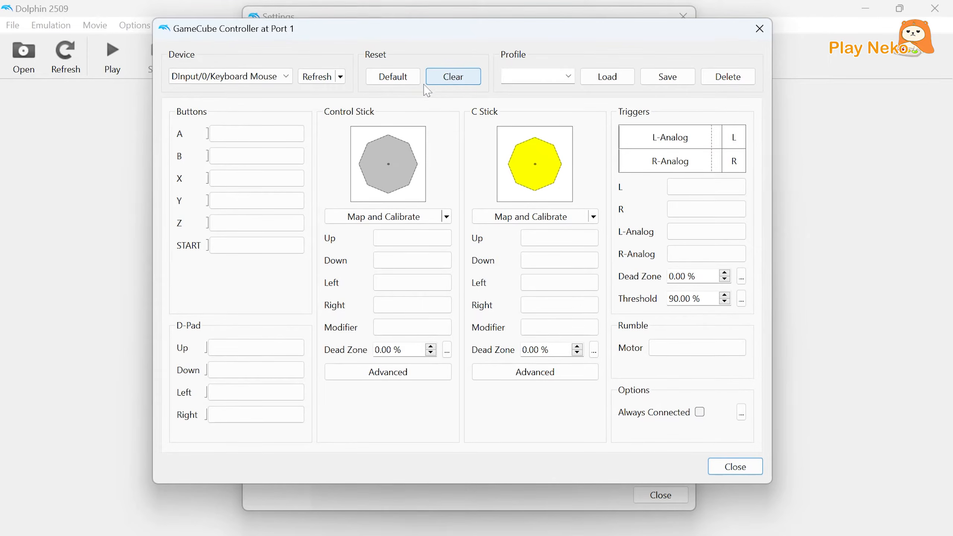
{"action": "left_click", "coordinate": [267, 142]}
{"action": "key", "text": "i"}
{"action": "left_click", "coordinate": [267, 161]}
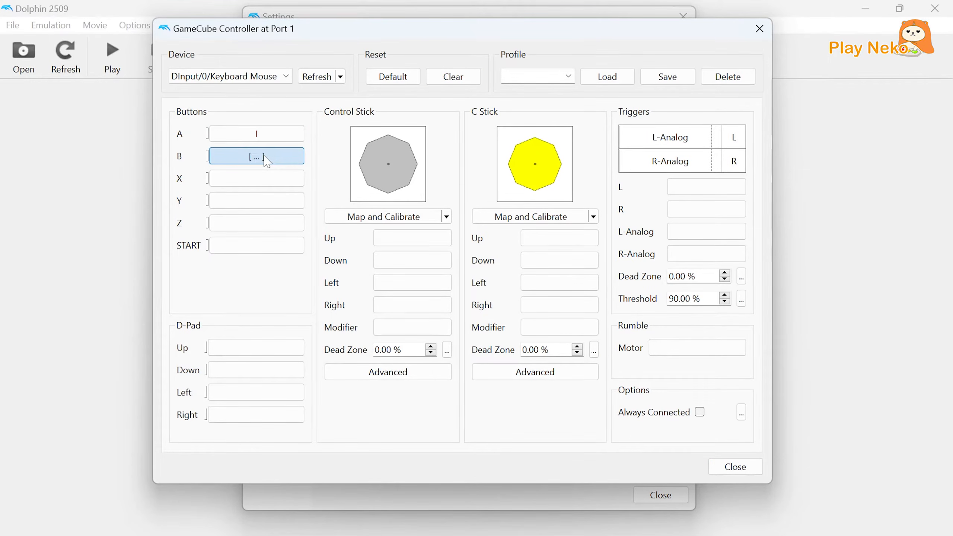
{"action": "key", "text": "j"}
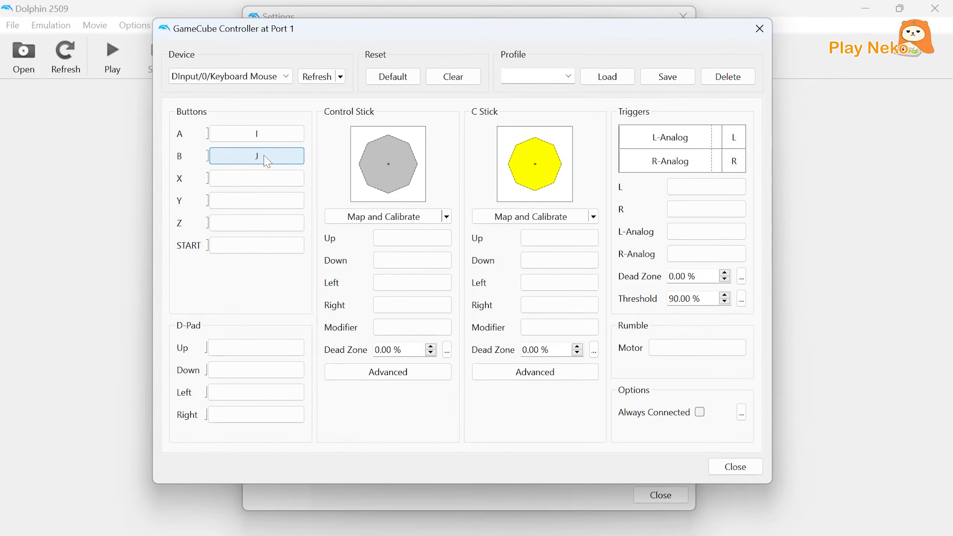
{"action": "left_click", "coordinate": [255, 179]}
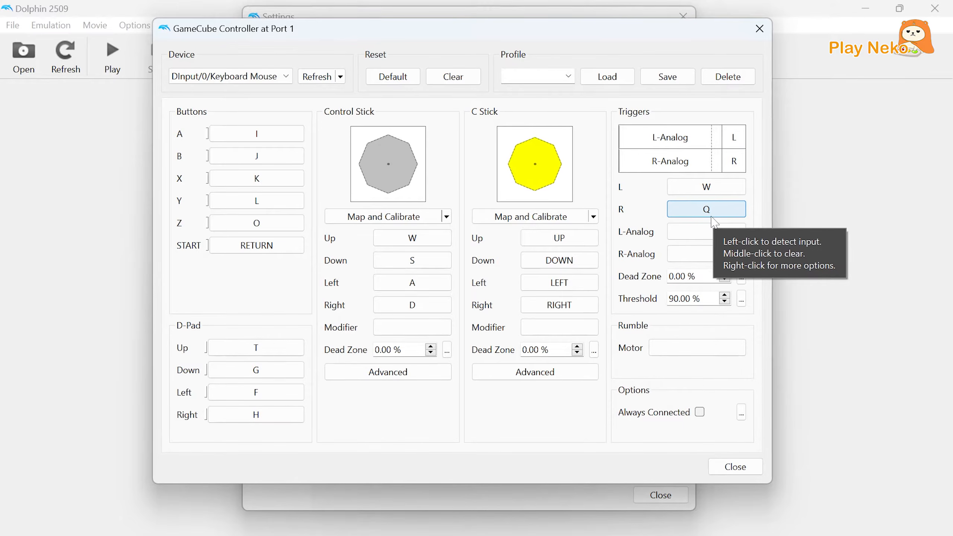
Save the GameCube controller mapping as profile 1 and close its configuration.
{"action": "left_click", "coordinate": [563, 77]}
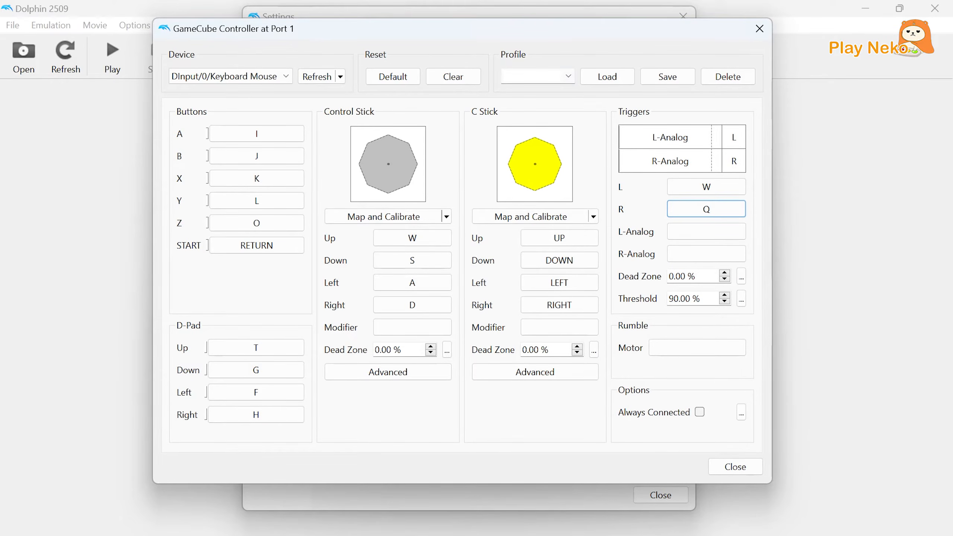
{"action": "type", "text": "1"}
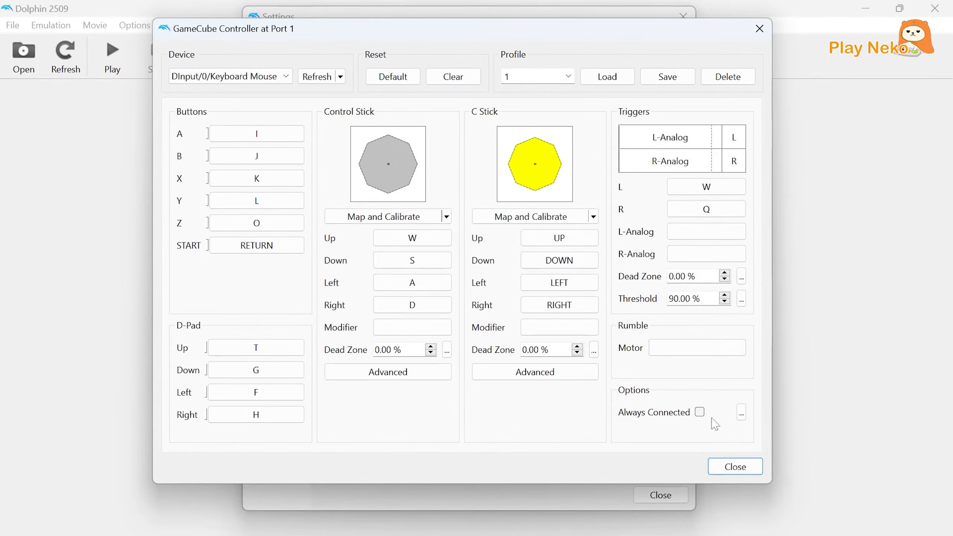
{"action": "left_click", "coordinate": [731, 469]}
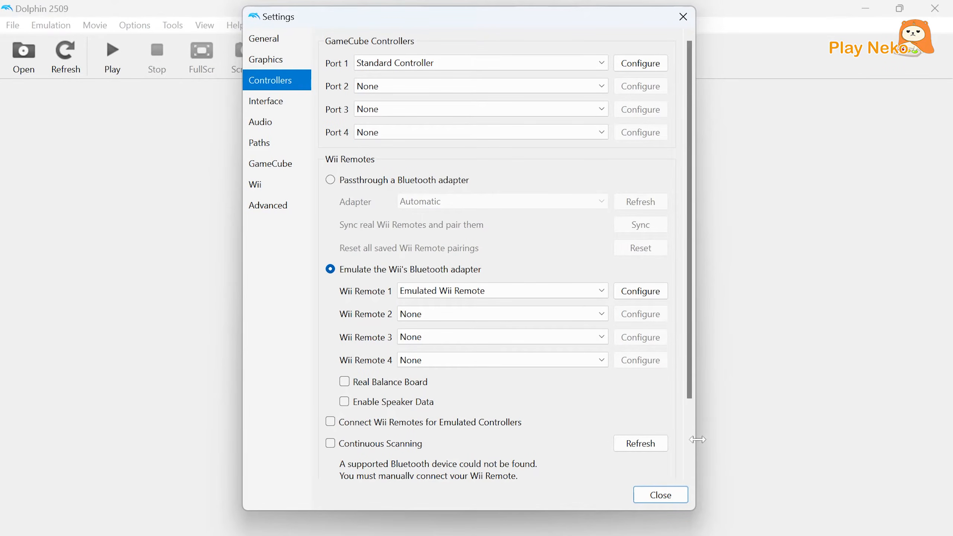
Open the configuration of the emulated Wii Remote 1 and choose DInput/0/Keyboard Mouse as its device.
{"action": "left_click", "coordinate": [640, 292]}
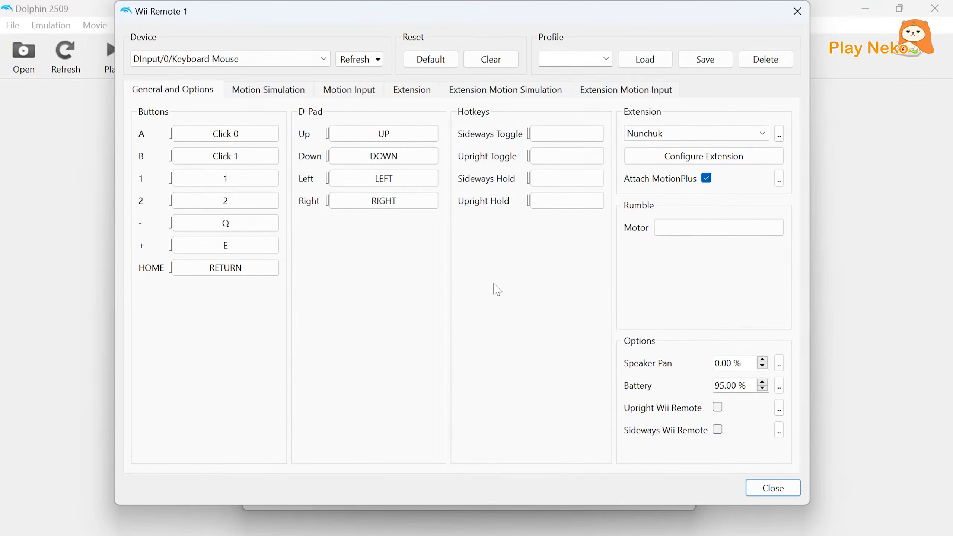
{"action": "left_click", "coordinate": [325, 60]}
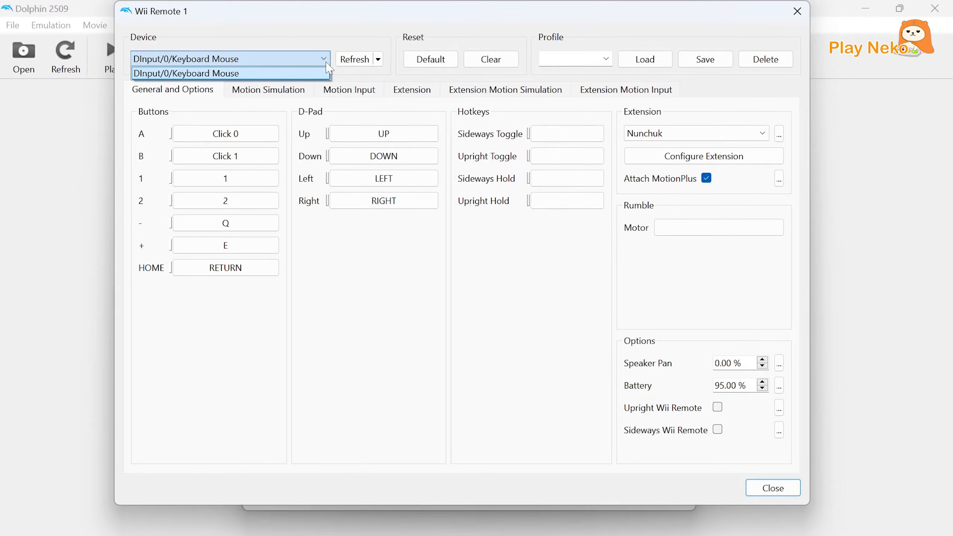
{"action": "left_click", "coordinate": [329, 69]}
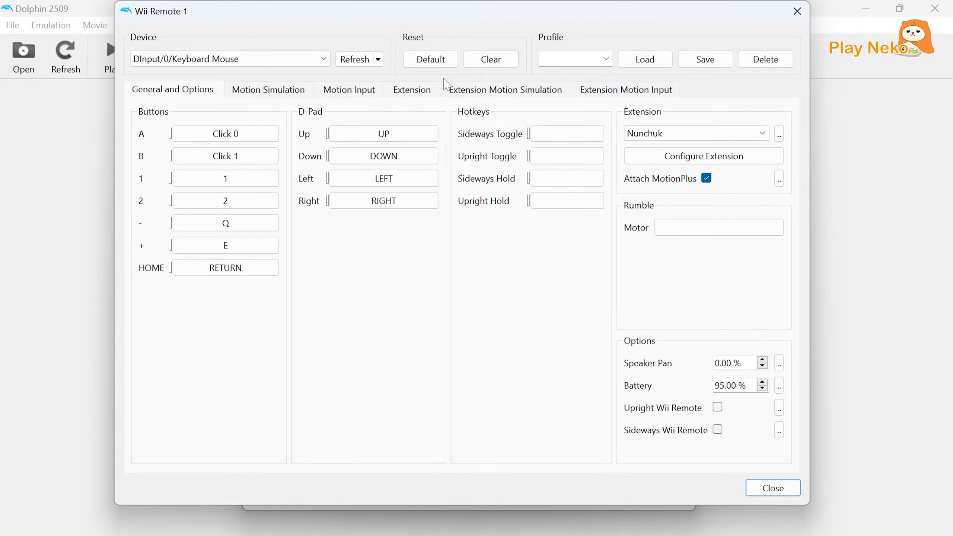
Clear the Wii Remote mapping to assign key A to button A and key B to button B, and save it as profile 1.
{"action": "left_click", "coordinate": [495, 62]}
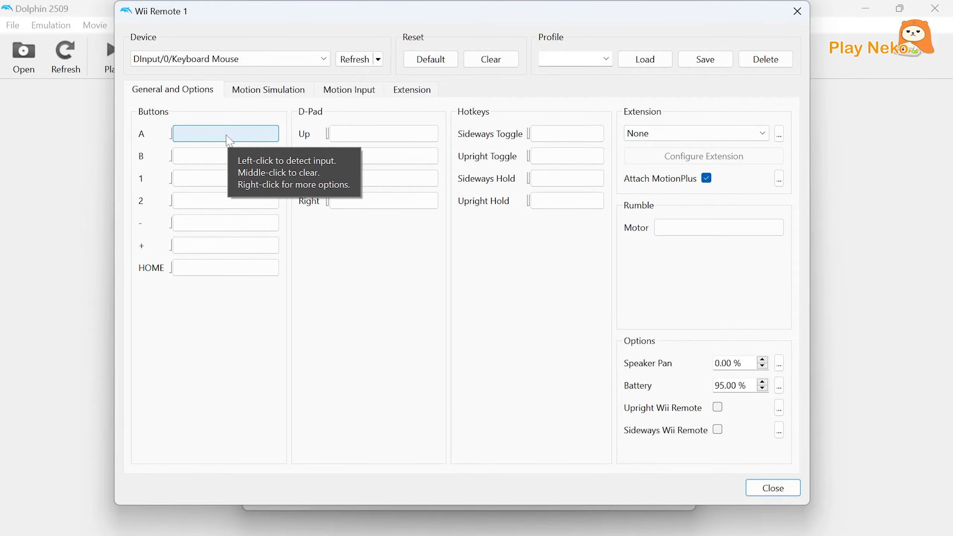
{"action": "left_click", "coordinate": [227, 136]}
{"action": "key", "text": "a"}
{"action": "left_click", "coordinate": [236, 161]}
{"action": "key", "text": "b"}
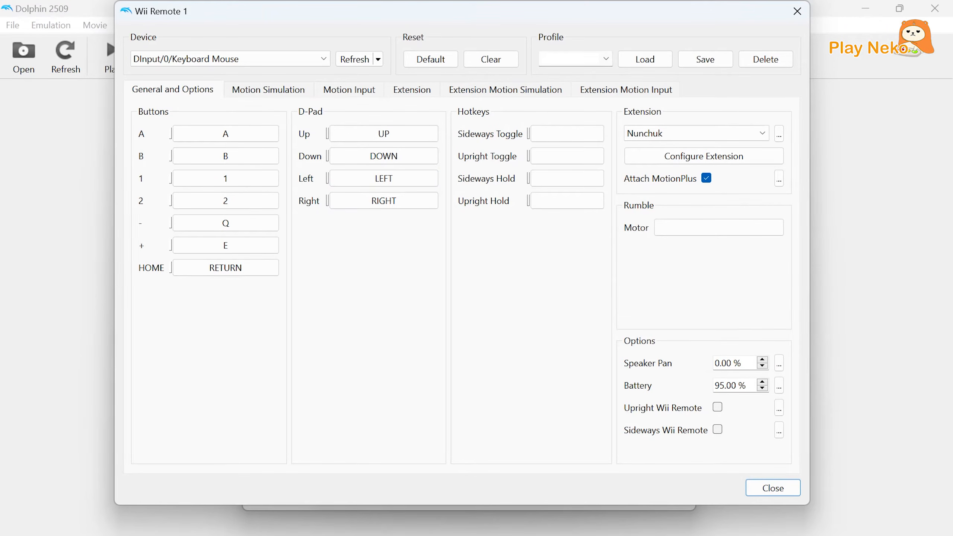
{"action": "type", "text": "1"}
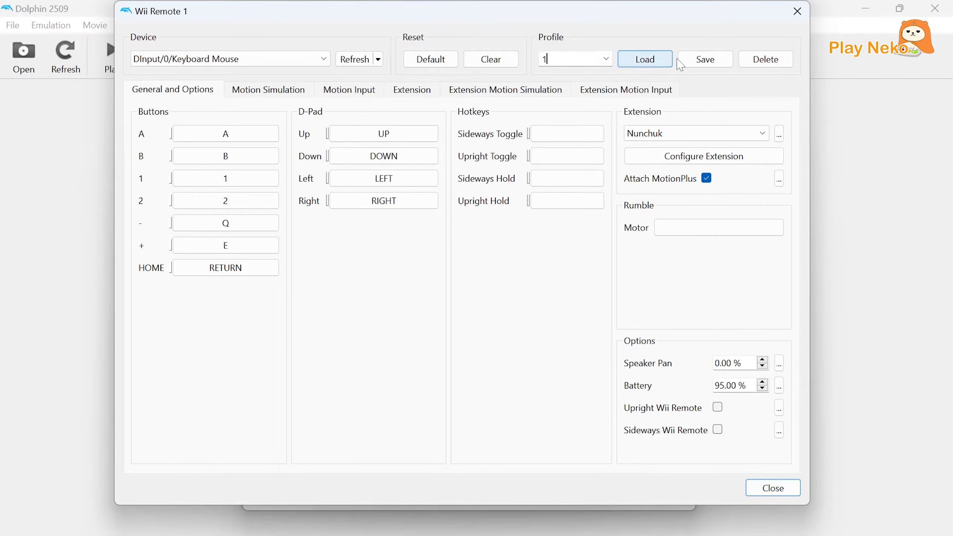
{"action": "left_click", "coordinate": [693, 58]}
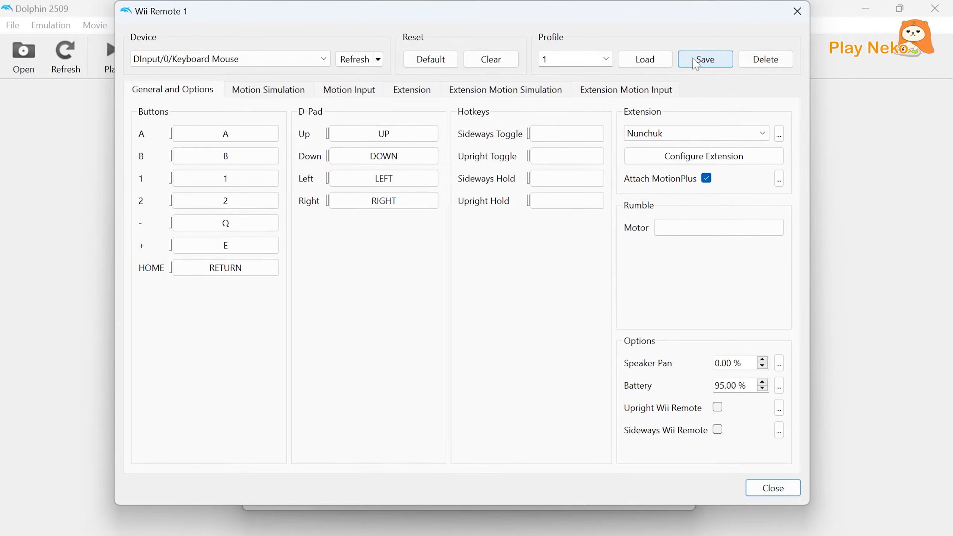
Set the Wii Remote extension to Classic Controller and open its mapping, keeping DInput/0/Keyboard Mouse as the device.
{"action": "left_click", "coordinate": [684, 134]}
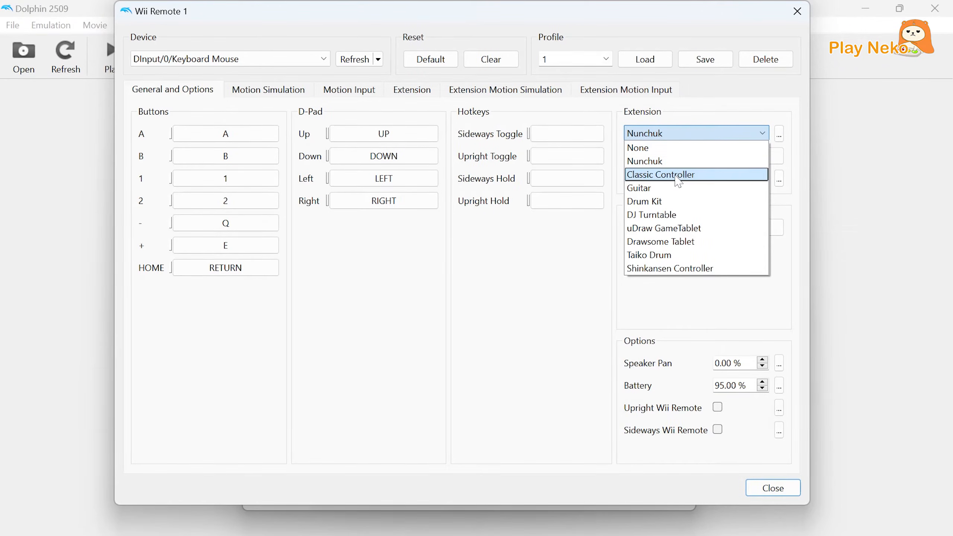
{"action": "left_click", "coordinate": [677, 181]}
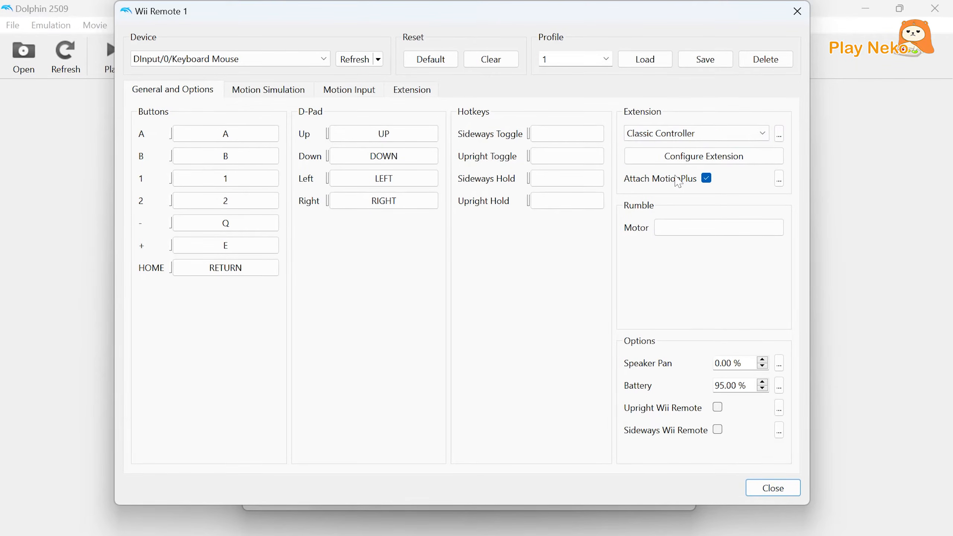
{"action": "left_click", "coordinate": [659, 163]}
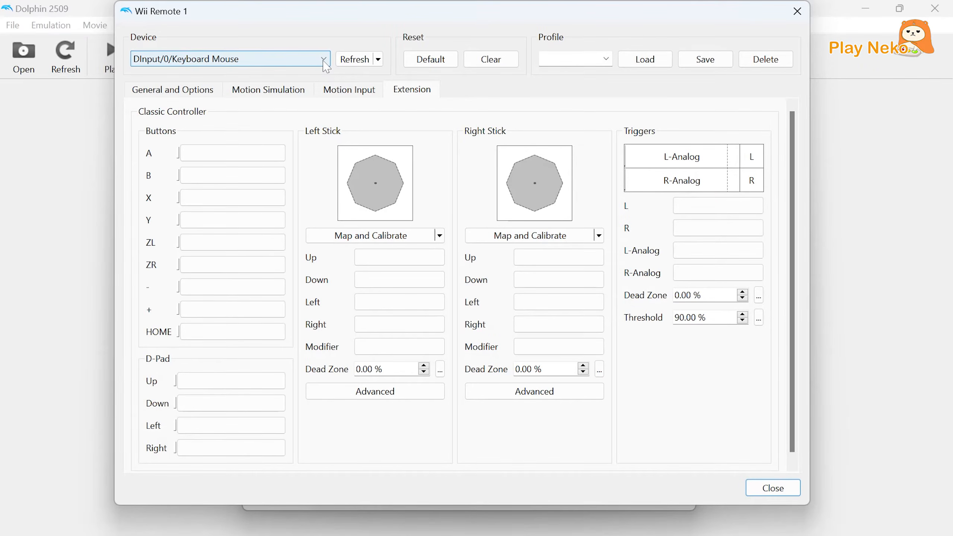
{"action": "left_click", "coordinate": [323, 62]}
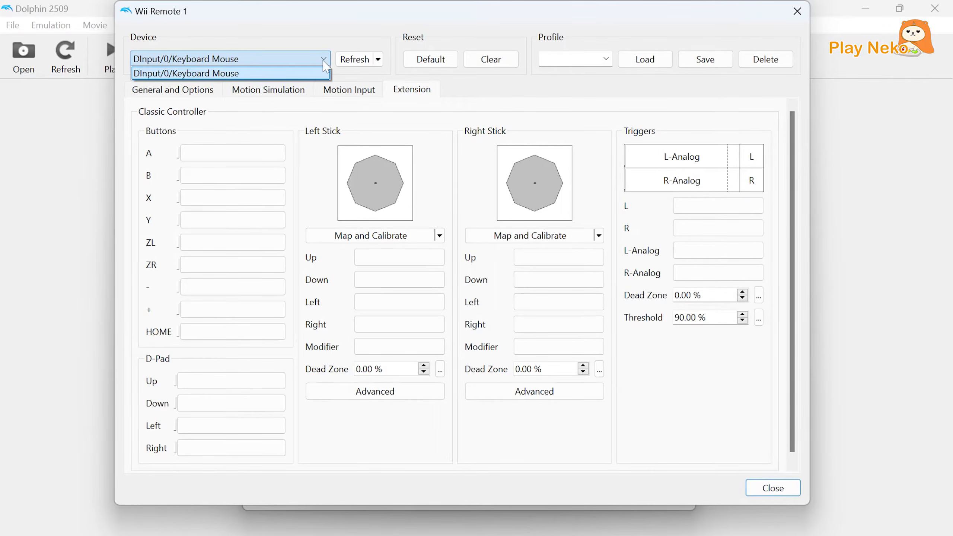
{"action": "left_click", "coordinate": [323, 62]}
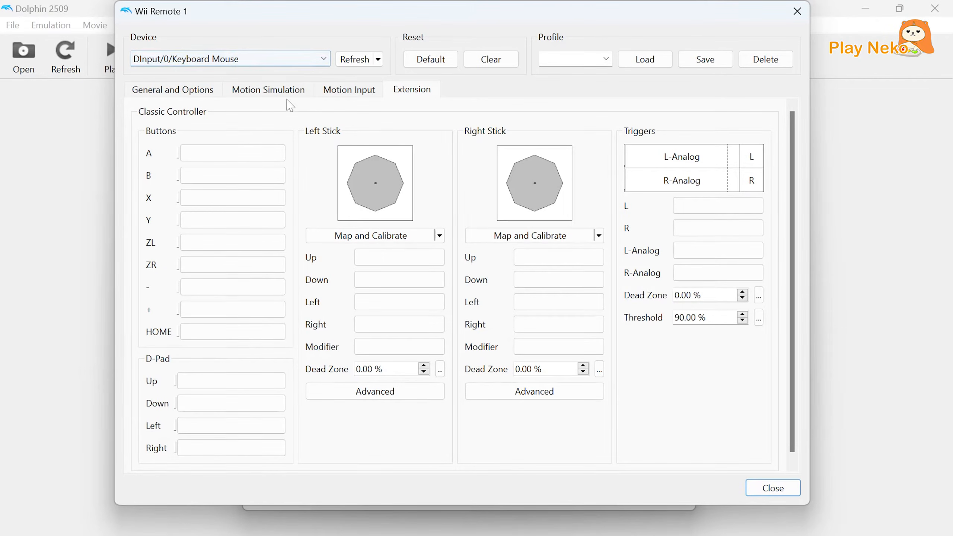
Assign key I to button A, J to button B and K to button X of the Classic Controller.
{"action": "left_click", "coordinate": [248, 157]}
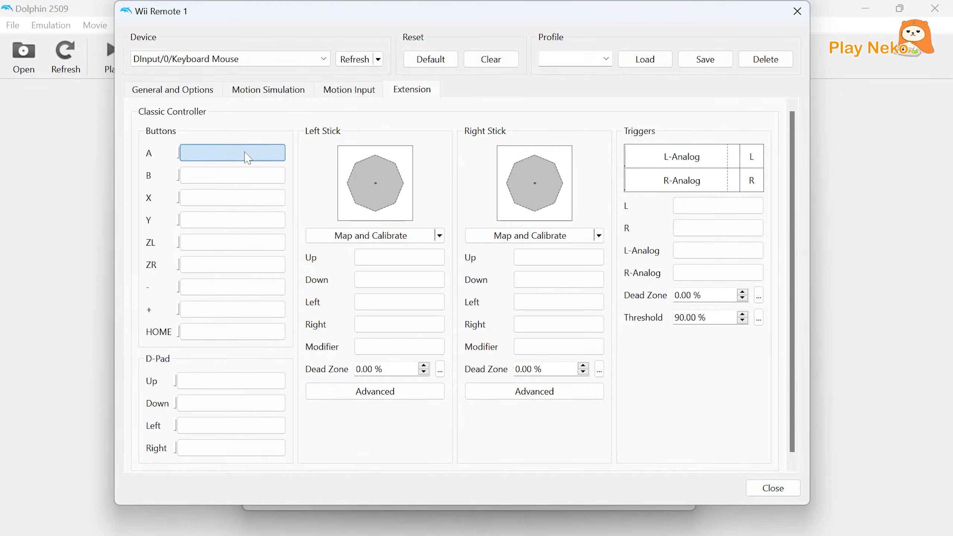
{"action": "key", "text": "i"}
{"action": "left_click", "coordinate": [239, 177]}
{"action": "key", "text": "j"}
{"action": "left_click", "coordinate": [239, 200]}
{"action": "key", "text": "k"}
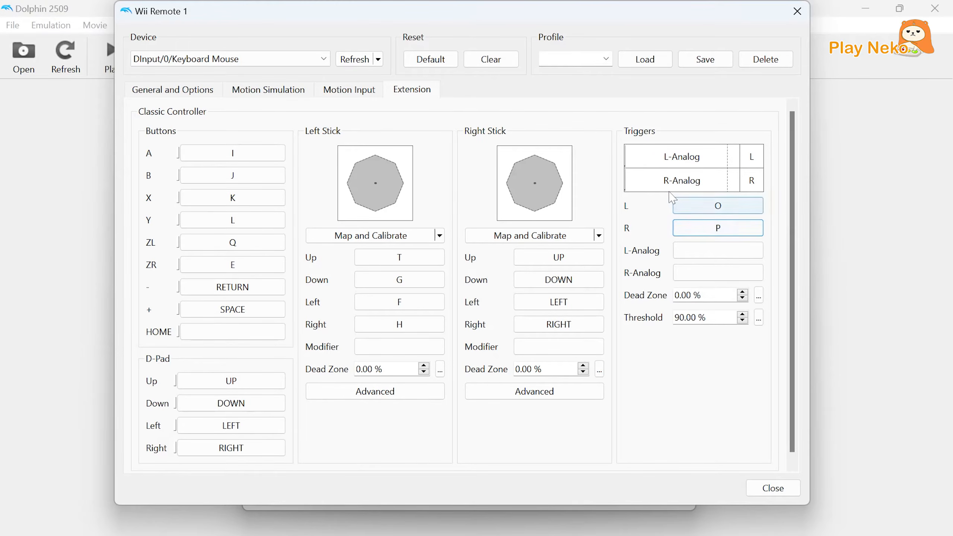
Save the Classic Controller mapping as profile 1 and close the Wii Remote configuration.
{"action": "left_click", "coordinate": [569, 60]}
{"action": "type", "text": "1"}
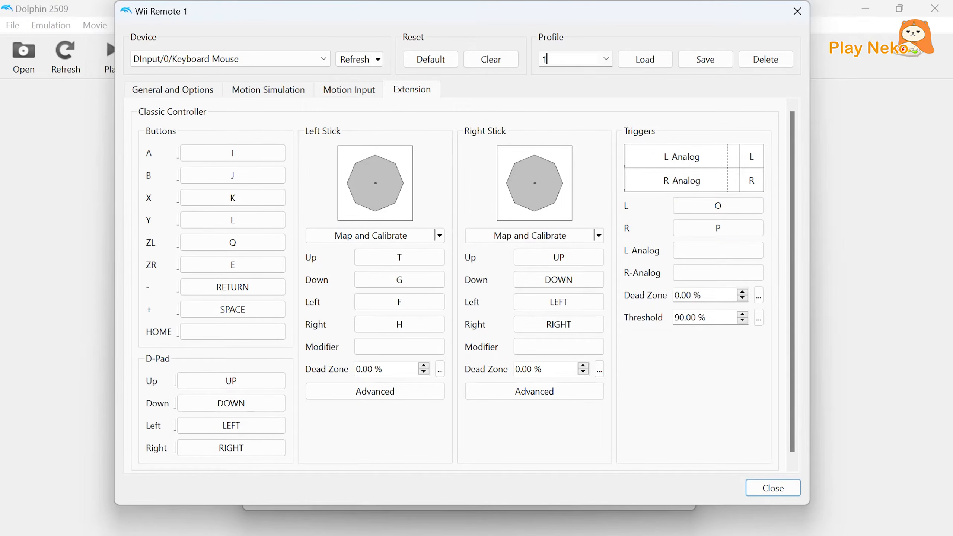
{"action": "left_click", "coordinate": [701, 63]}
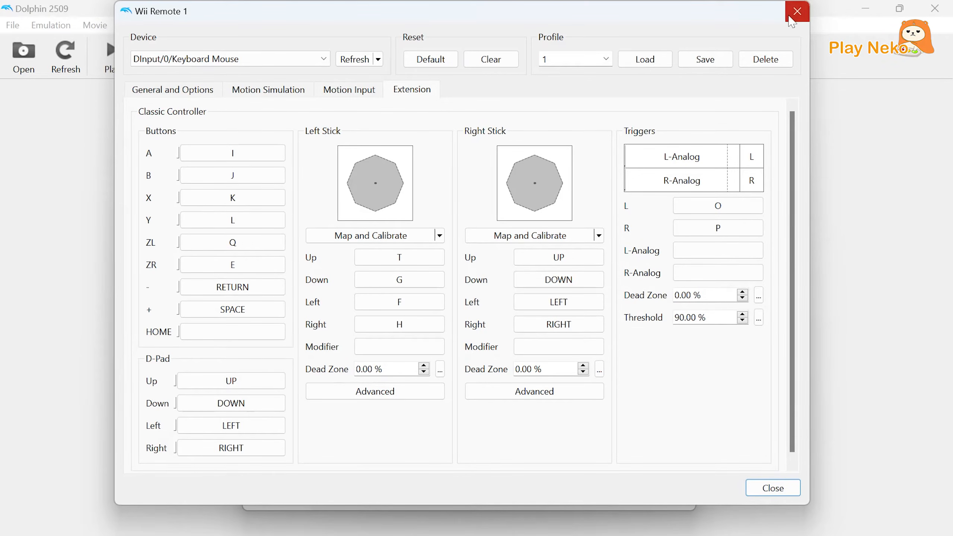
{"action": "left_click", "coordinate": [789, 17]}
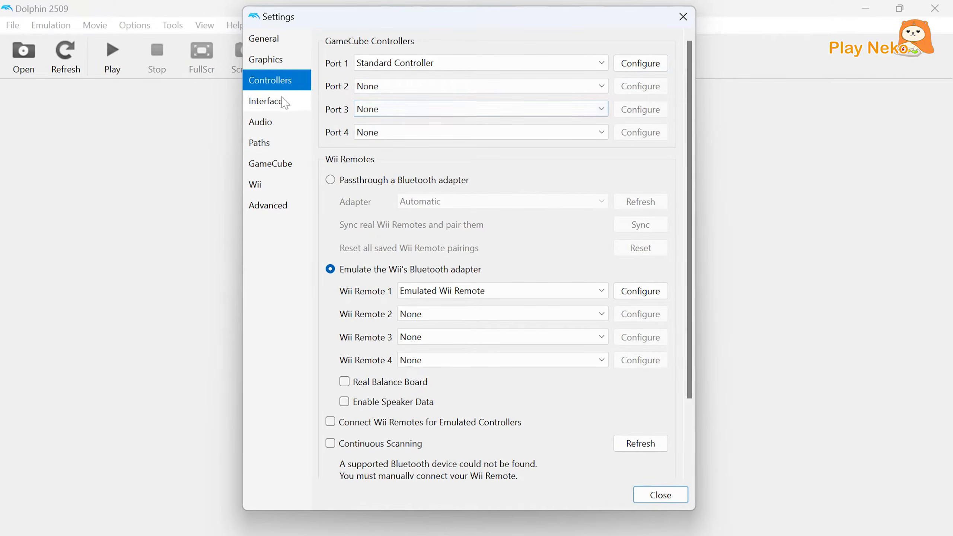
Review the interface options and the audio options.
{"action": "left_click", "coordinate": [272, 105]}
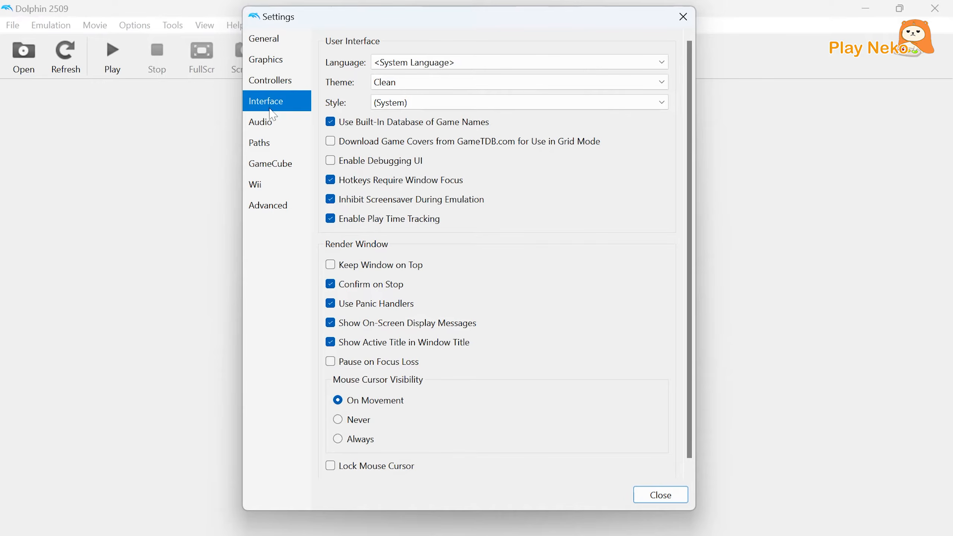
{"action": "left_click", "coordinate": [272, 125]}
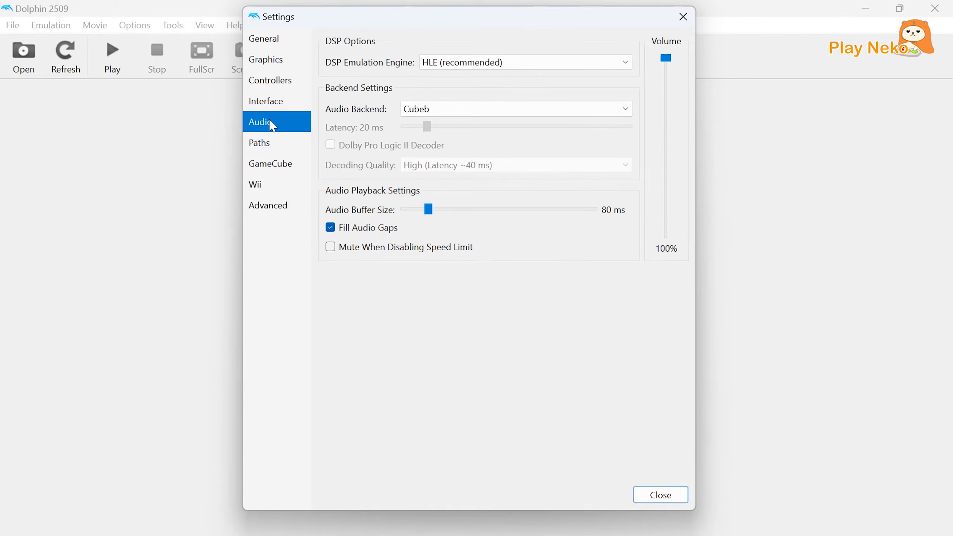
Add the Games folder inside Dolphin Tutorial to the list of game folders.
{"action": "left_click", "coordinate": [270, 148]}
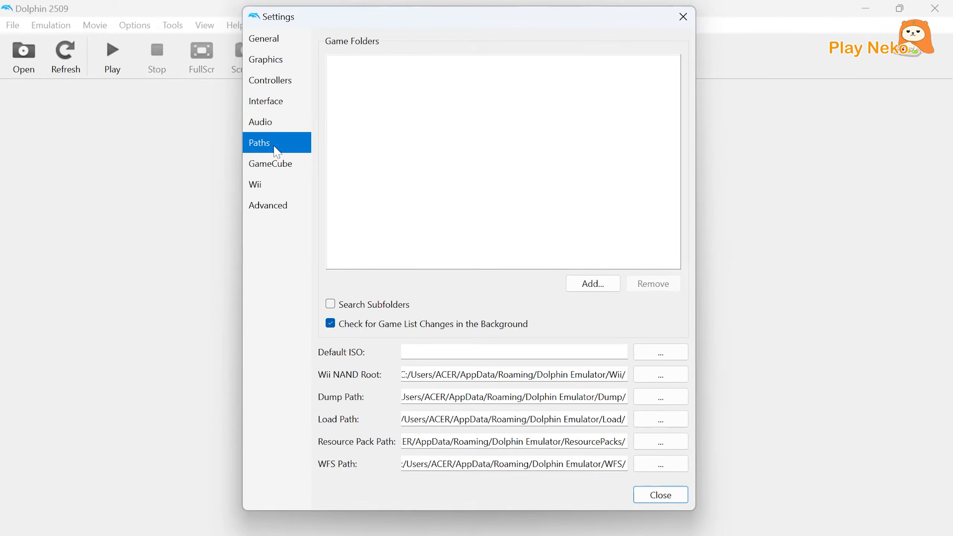
{"action": "left_click", "coordinate": [592, 282]}
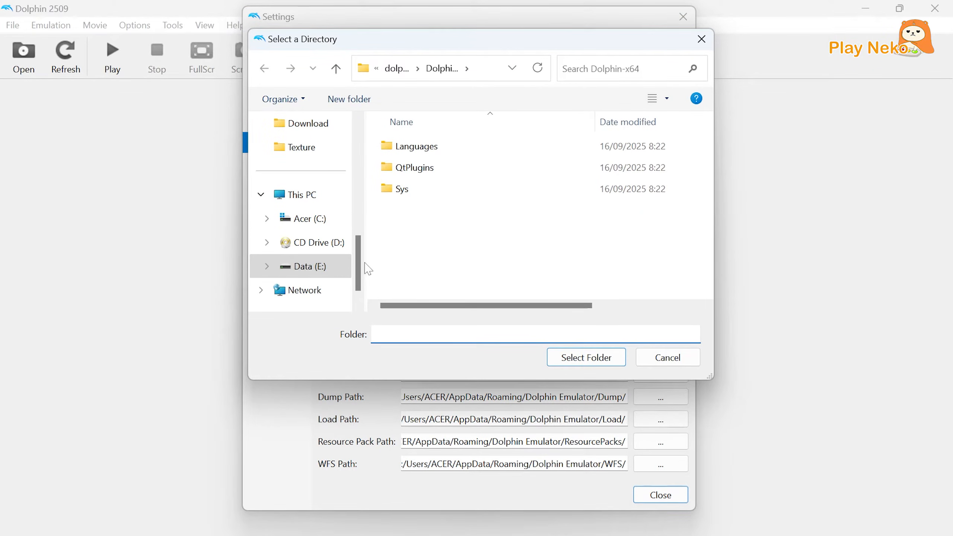
{"action": "left_click_drag", "start_coordinate": [365, 269], "coordinate": [364, 233]}
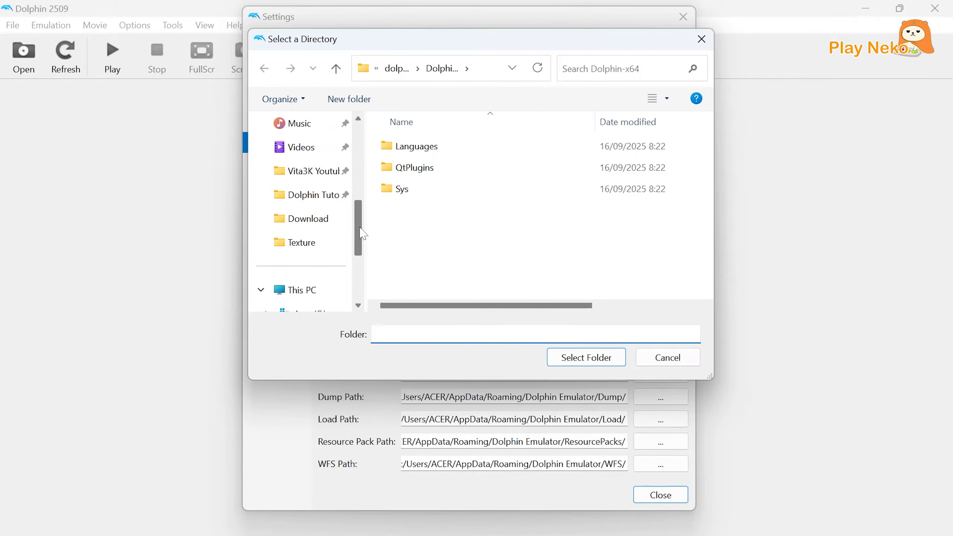
{"action": "left_click", "coordinate": [310, 203]}
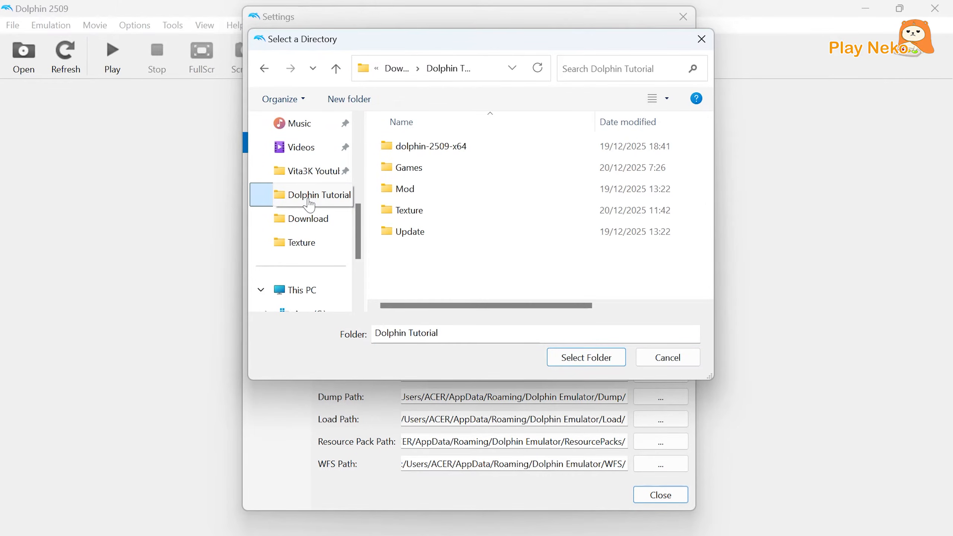
{"action": "left_click", "coordinate": [408, 175]}
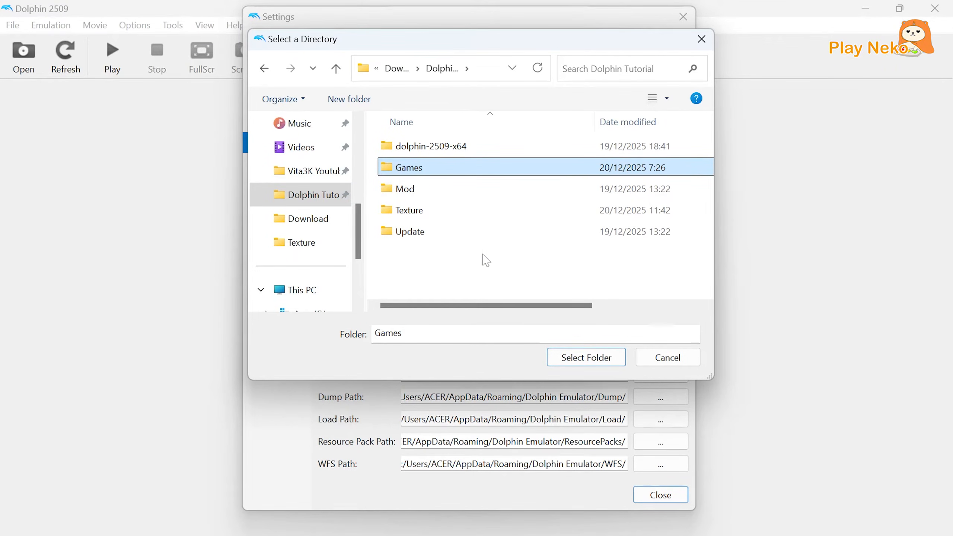
{"action": "left_click", "coordinate": [572, 360]}
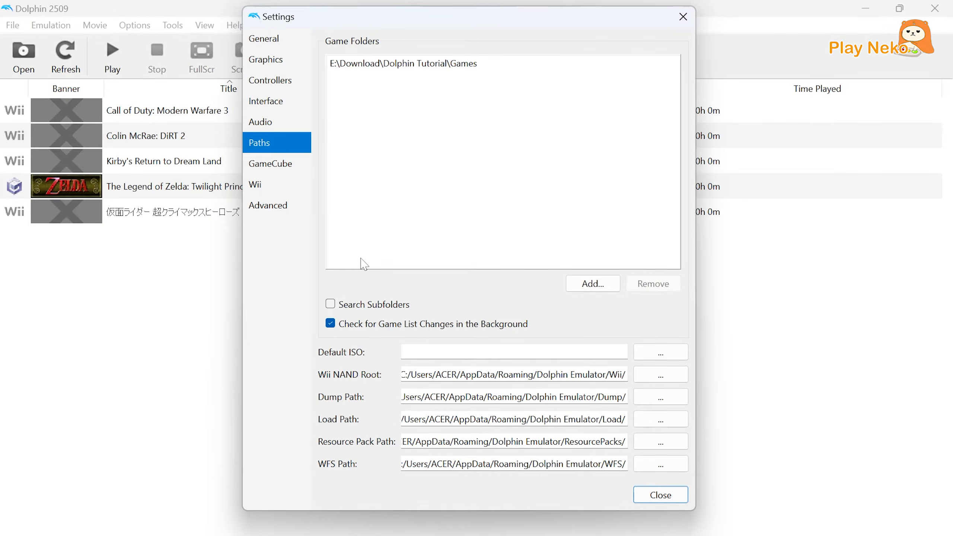
Review the GameCube, Wii and advanced emulation settings.
{"action": "left_click", "coordinate": [275, 167]}
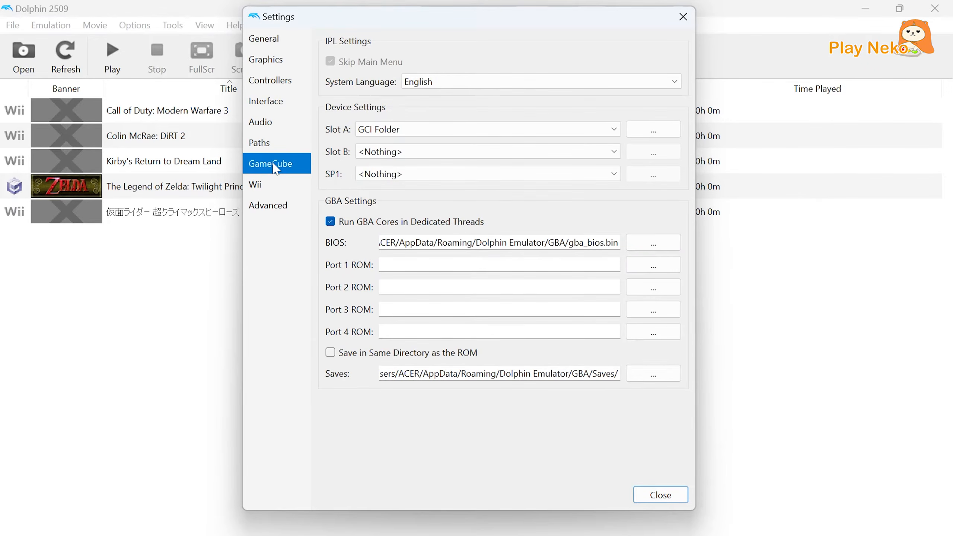
{"action": "left_click", "coordinate": [274, 186]}
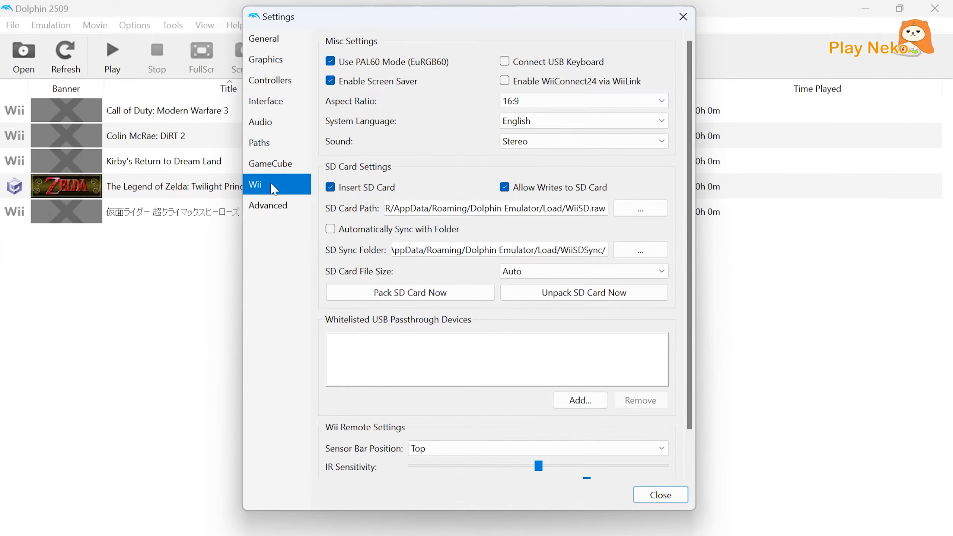
{"action": "left_click", "coordinate": [274, 205]}
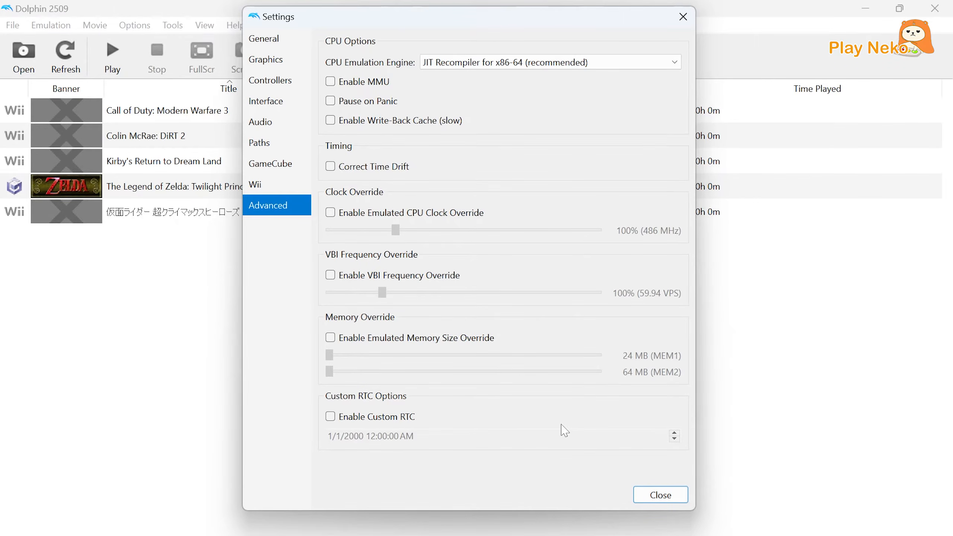
Enable downloading game covers from GameTDB.com for grid mode in the interface settings, and close the settings.
{"action": "left_click", "coordinate": [659, 495]}
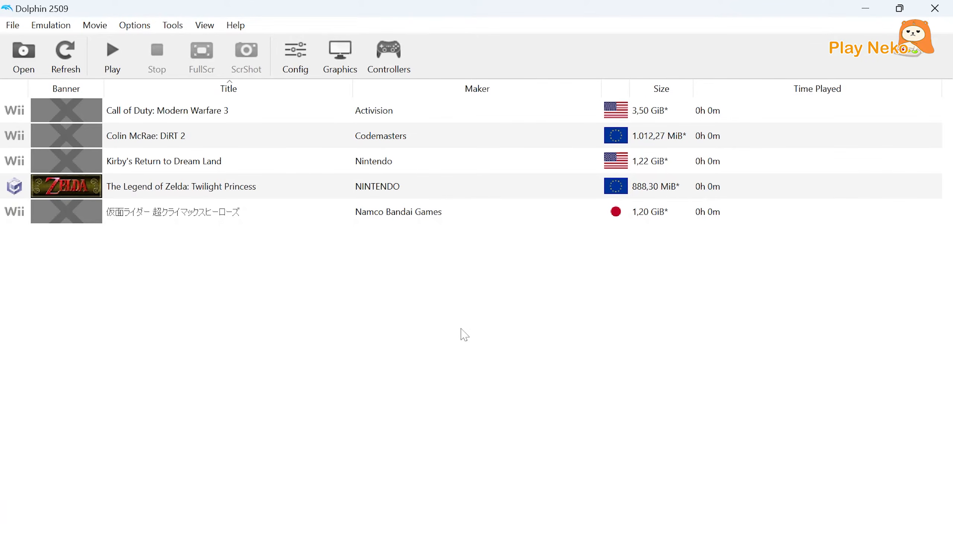
{"action": "left_click", "coordinate": [339, 59]}
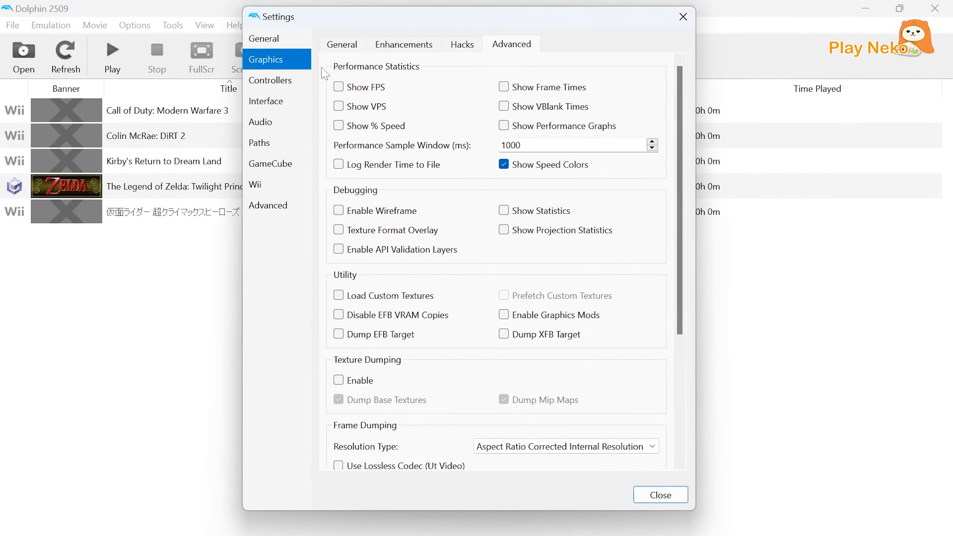
{"action": "left_click", "coordinate": [279, 109]}
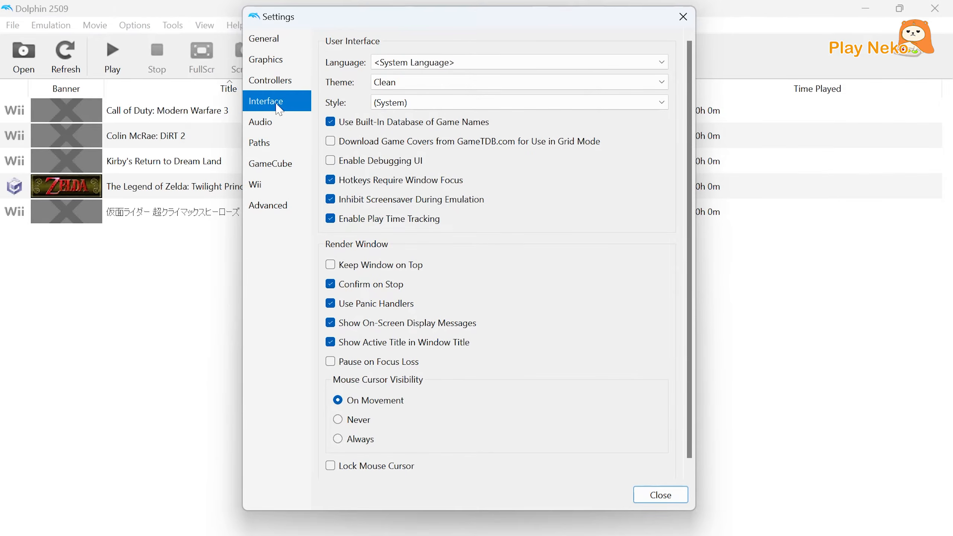
{"action": "left_click", "coordinate": [331, 143]}
{"action": "left_click", "coordinate": [660, 495]}
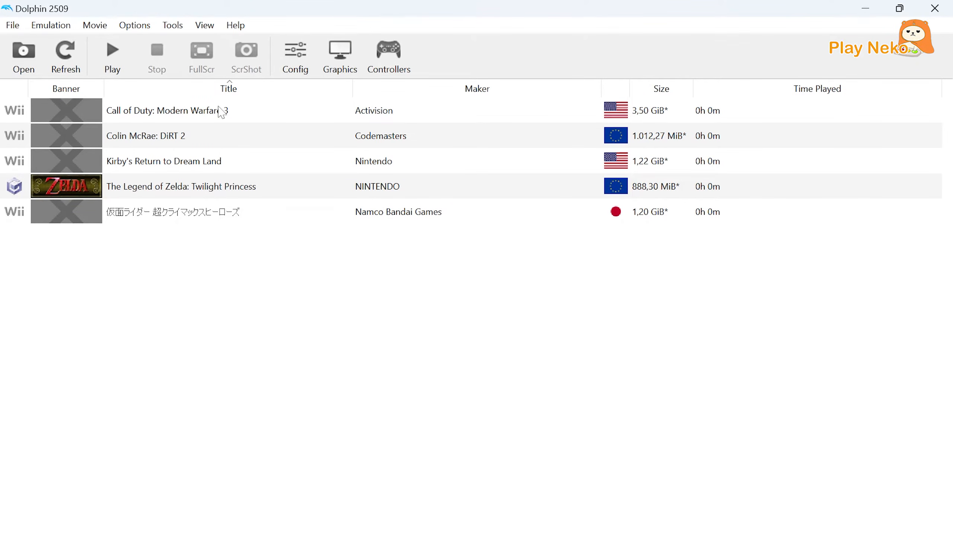
Switch the game list to grid view.
{"action": "left_click", "coordinate": [192, 27]}
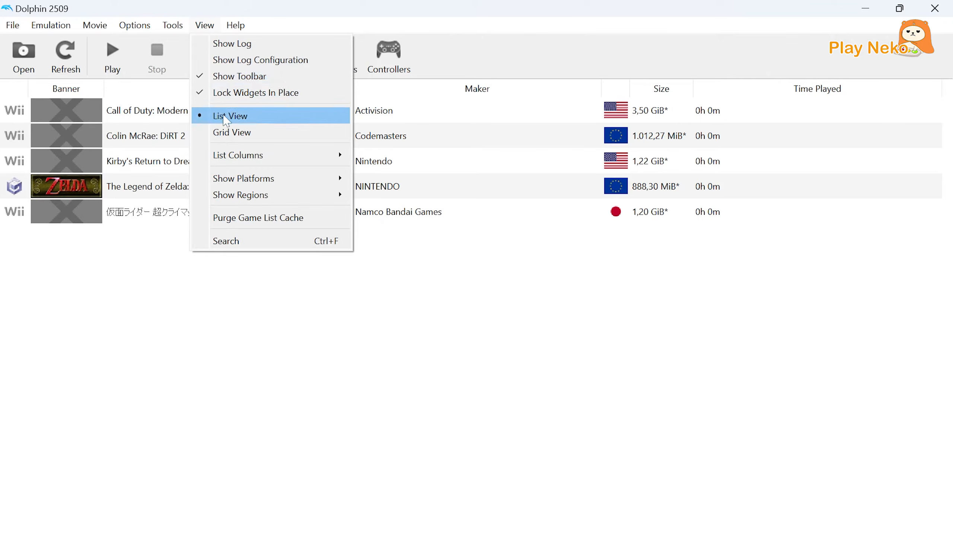
{"action": "left_click", "coordinate": [229, 130]}
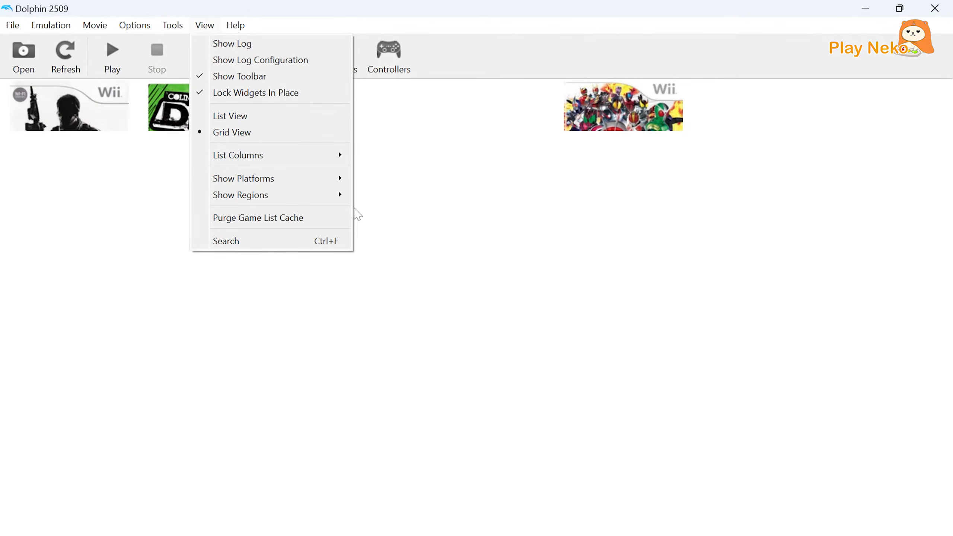
{"action": "left_click", "coordinate": [544, 431]}
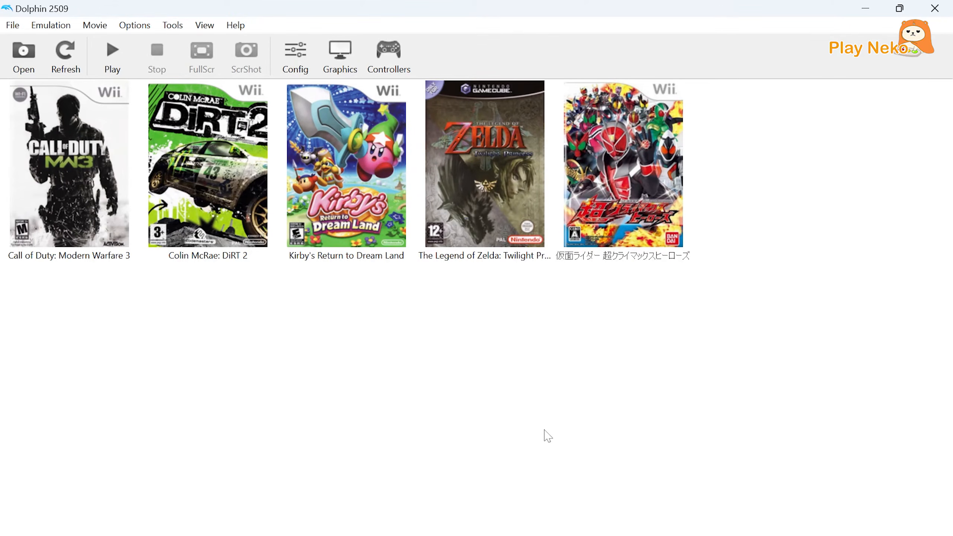
{"action": "left_click", "coordinate": [582, 448]}
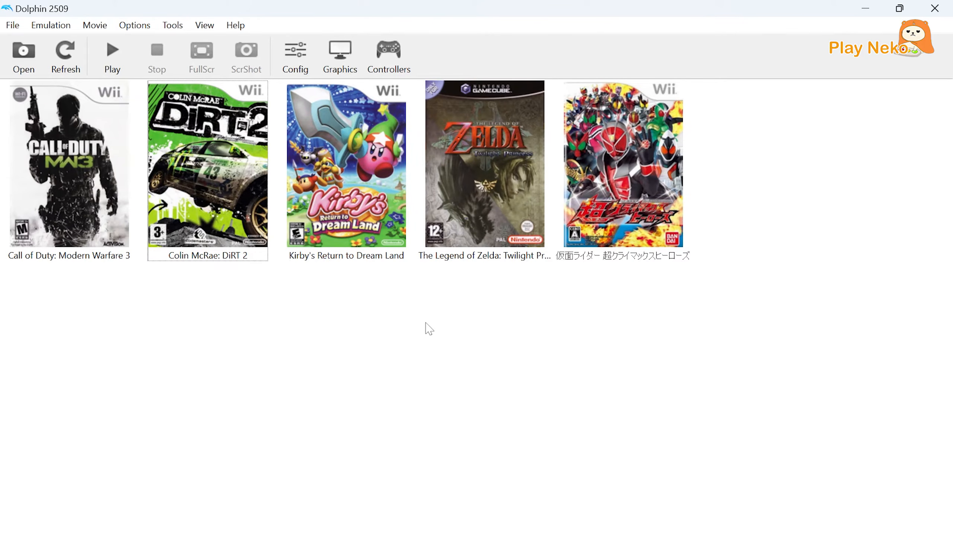
Import multiple Wii saves from the Save Data folder inside Dolphin Tutorial, overwriting the existing Kamen Rider and Kirby's Return to Dream Land saves.
{"action": "left_click", "coordinate": [175, 27]}
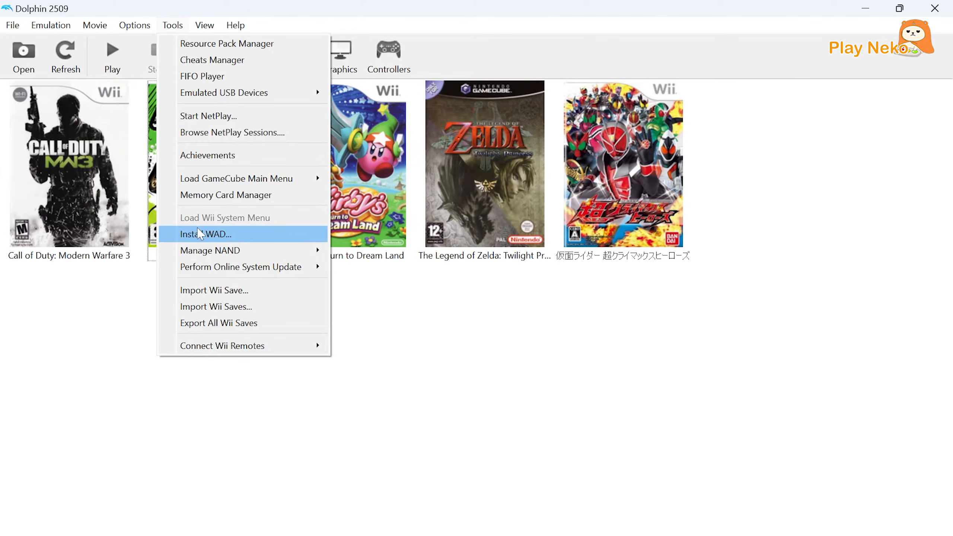
{"action": "left_click", "coordinate": [247, 310]}
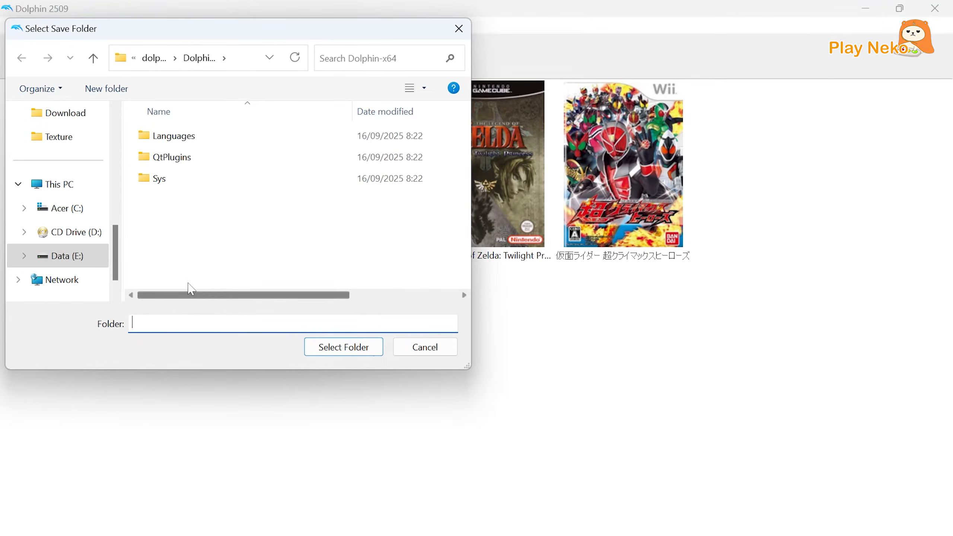
{"action": "scroll", "coordinate": [121, 240], "scroll_direction": "up", "scroll_amount": 1}
{"action": "scroll", "coordinate": [121, 240], "scroll_direction": "up", "scroll_amount": 1}
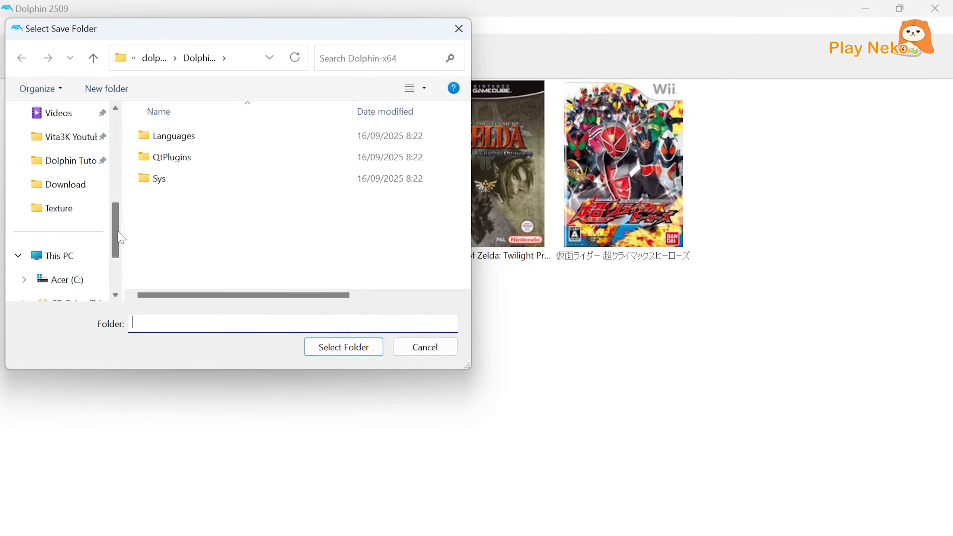
{"action": "left_click", "coordinate": [75, 173]}
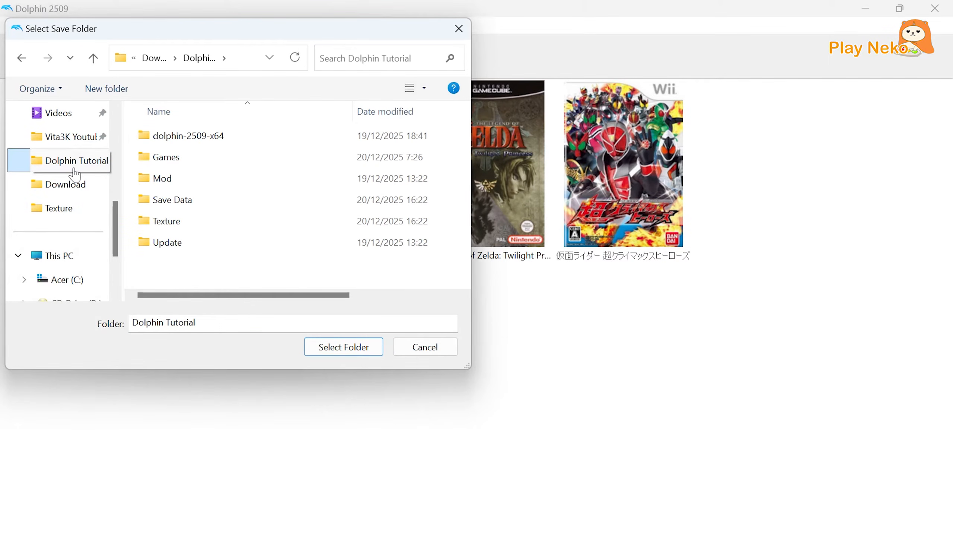
{"action": "left_click", "coordinate": [158, 205]}
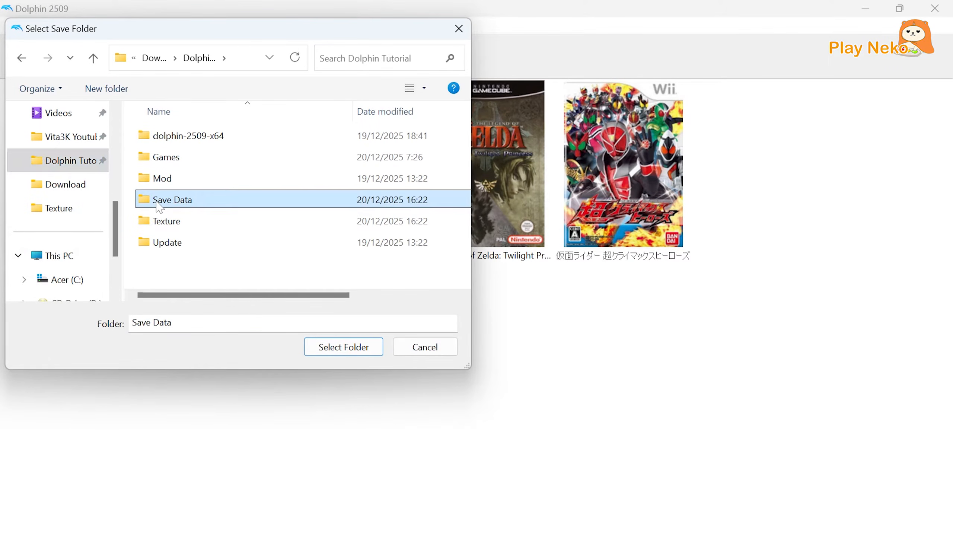
{"action": "left_click", "coordinate": [334, 347]}
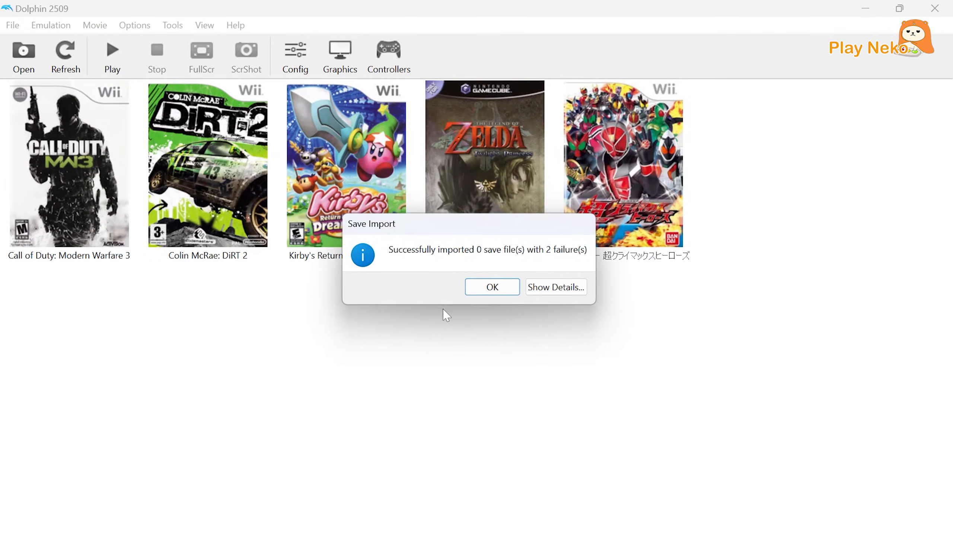
{"action": "left_click", "coordinate": [482, 290]}
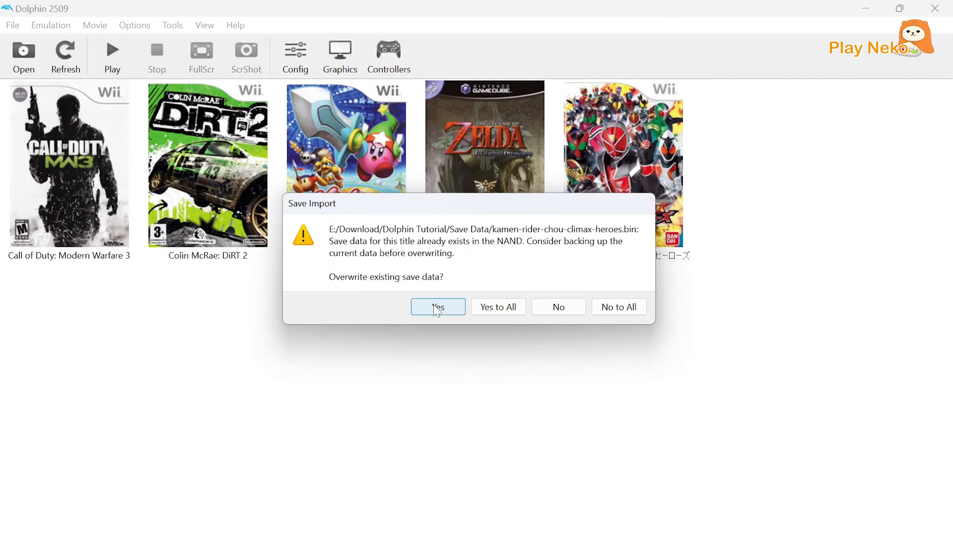
{"action": "left_click", "coordinate": [436, 308]}
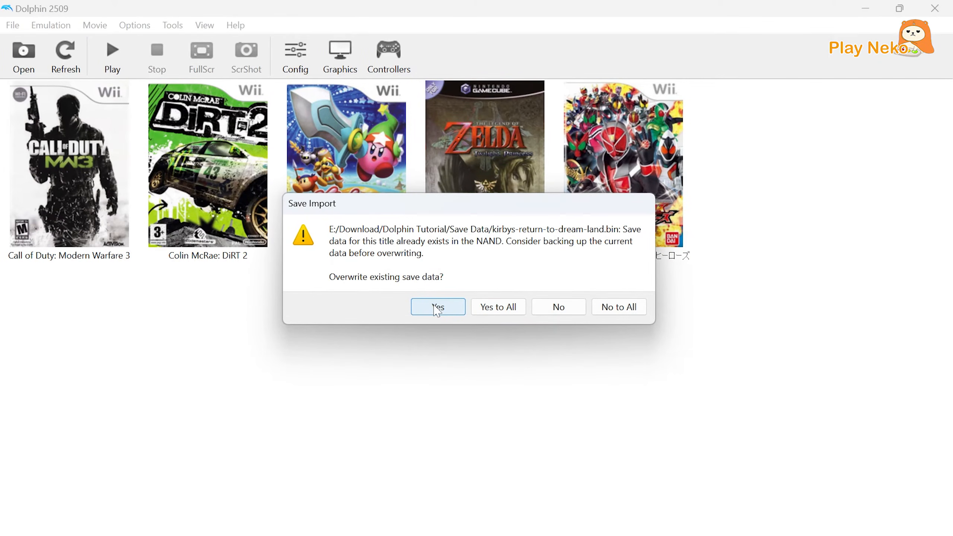
{"action": "left_click", "coordinate": [434, 306]}
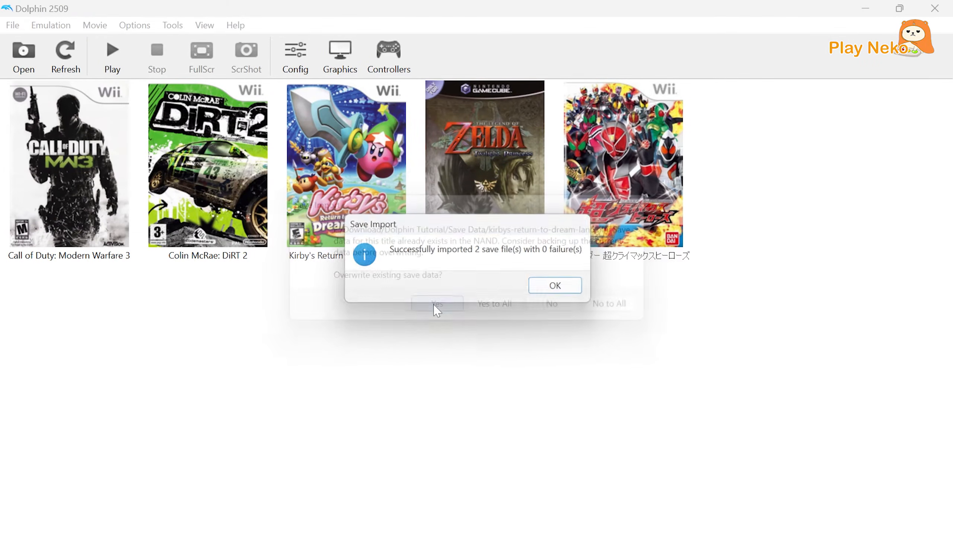
{"action": "left_click", "coordinate": [559, 293]}
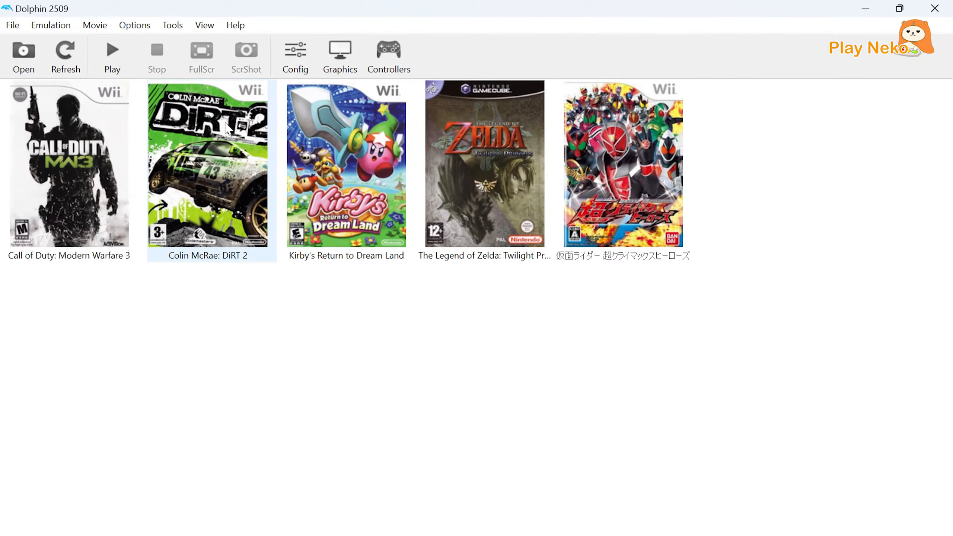
Install the Call of Duty: Modern Warfare 3 (USA) update WAD from the Update folder to the NAND.
{"action": "left_click", "coordinate": [173, 26]}
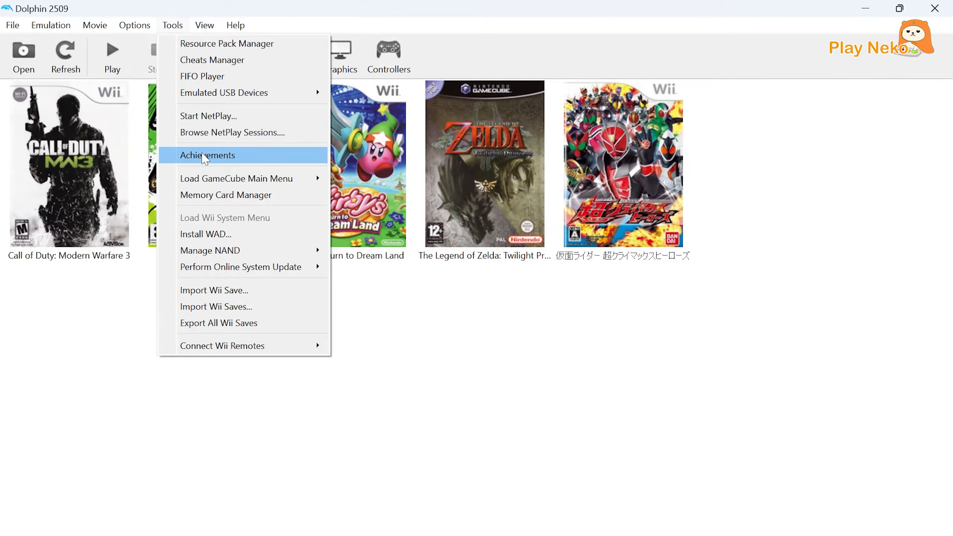
{"action": "left_click", "coordinate": [220, 234]}
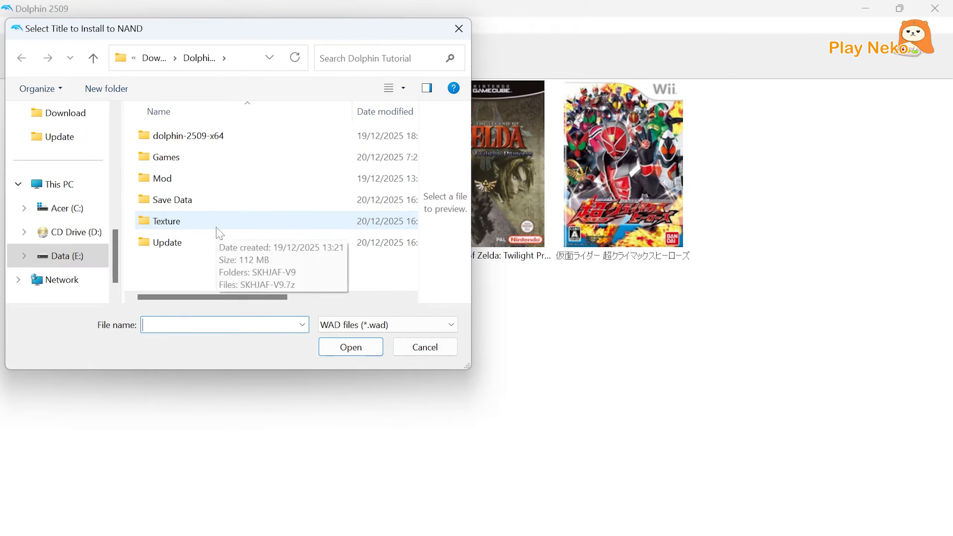
{"action": "double_click", "coordinate": [192, 244]}
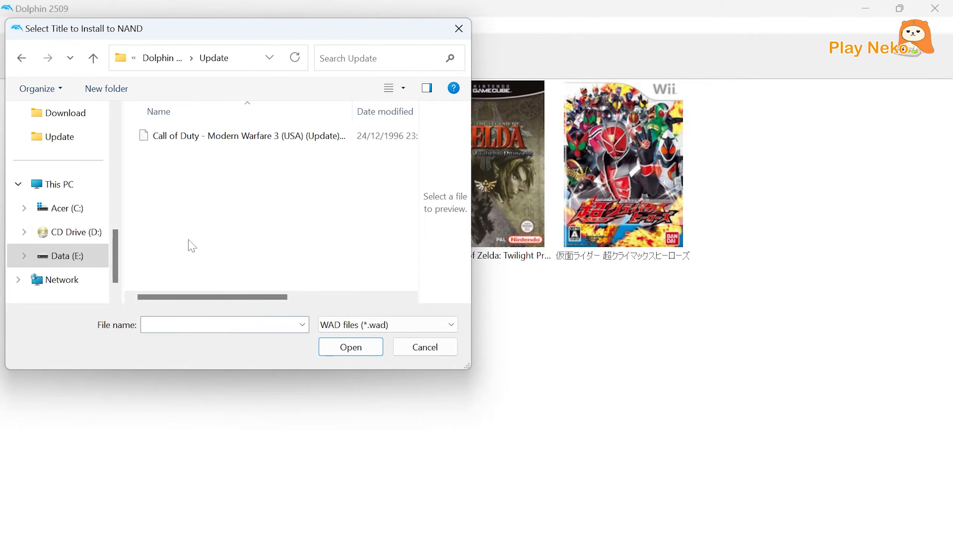
{"action": "left_click", "coordinate": [270, 142]}
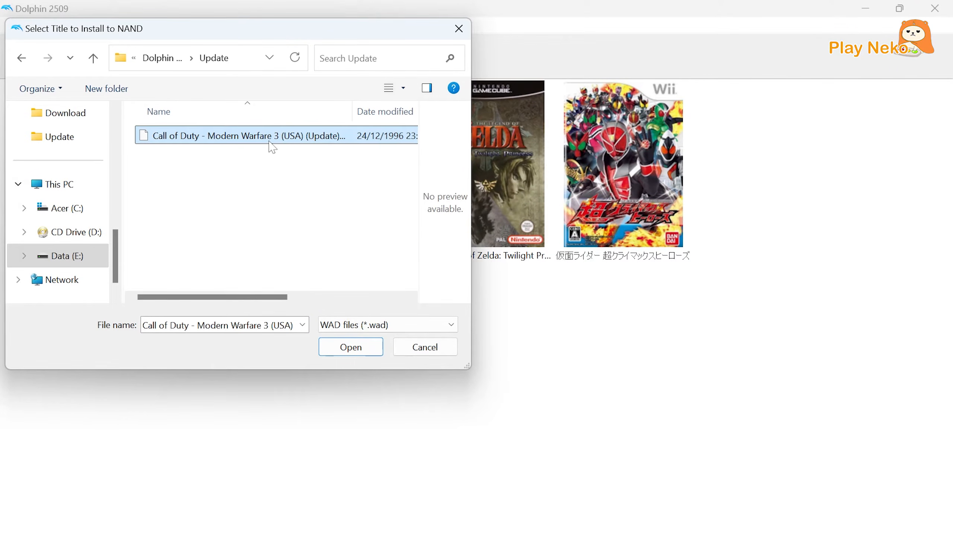
{"action": "left_click", "coordinate": [363, 348]}
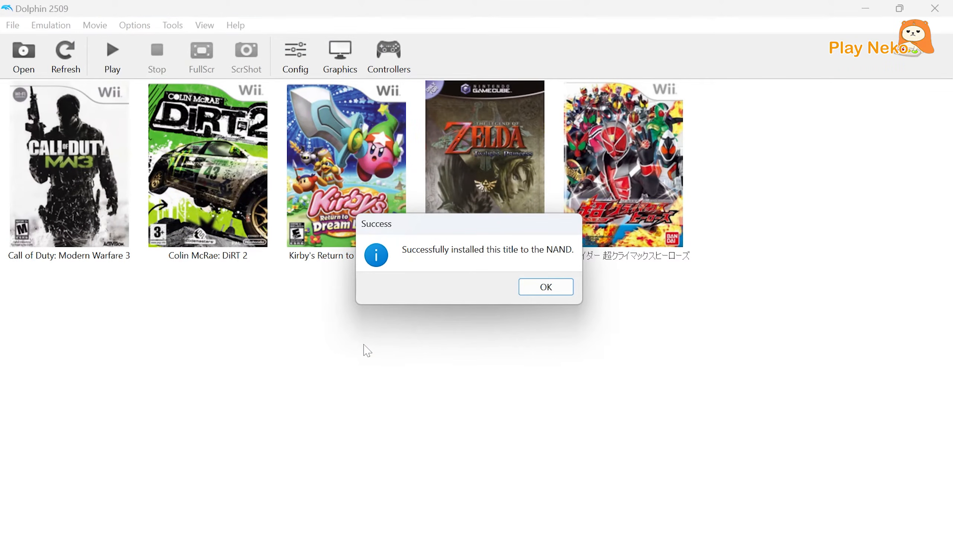
{"action": "left_click", "coordinate": [542, 296]}
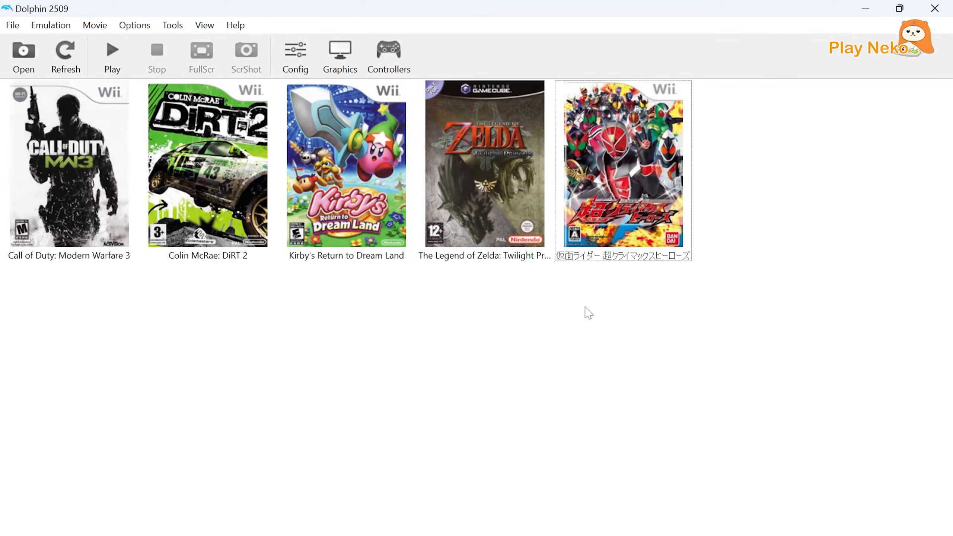
Look up the Game ID in the properties of the Kamen Rider Super Climax Heroes game.
{"action": "left_click", "coordinate": [602, 238]}
{"action": "right_click", "coordinate": [602, 238]}
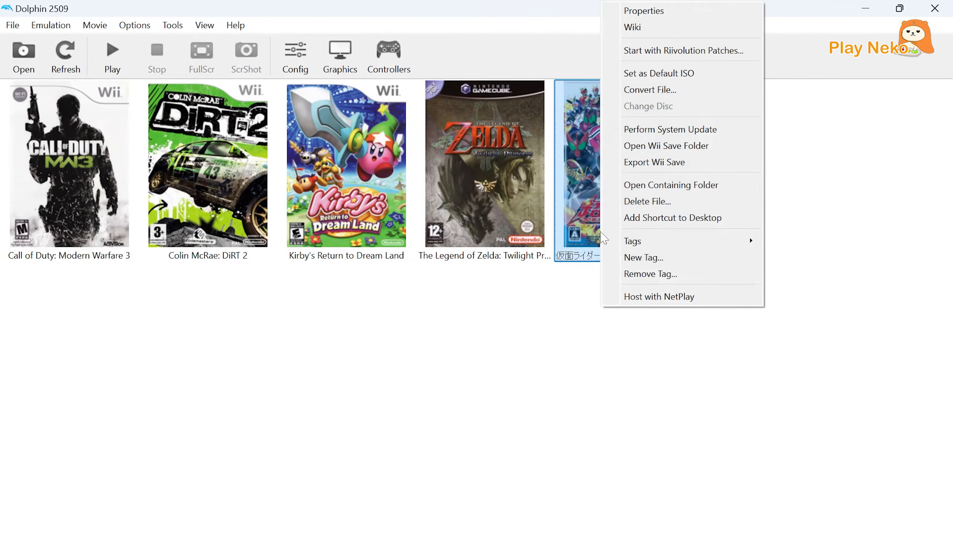
{"action": "left_click", "coordinate": [668, 13]}
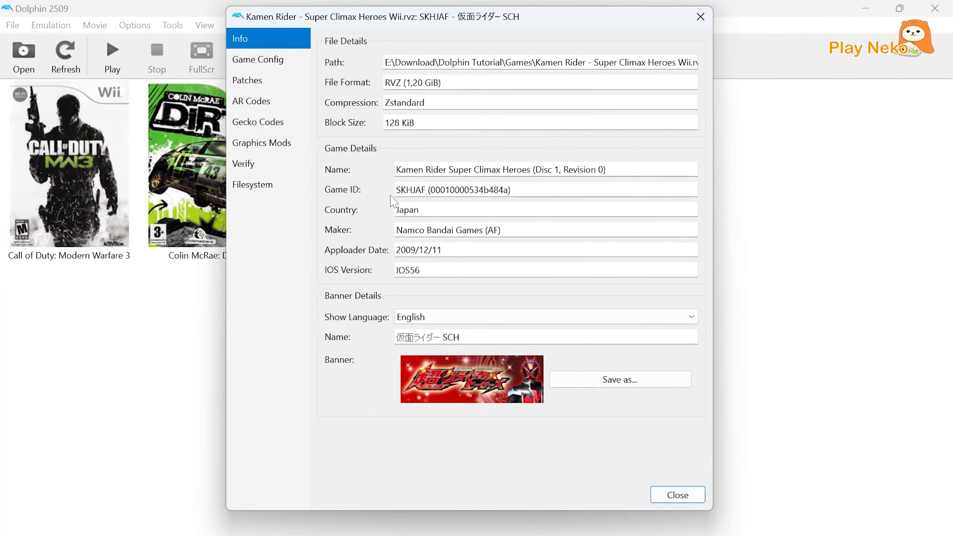
{"action": "left_click_drag", "start_coordinate": [397, 192], "coordinate": [426, 195]}
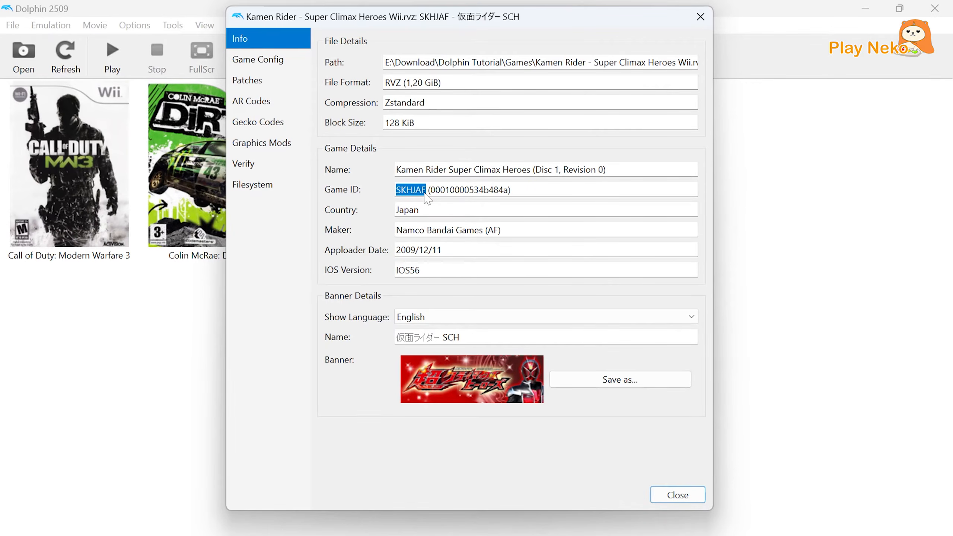
{"action": "left_click", "coordinate": [675, 497]}
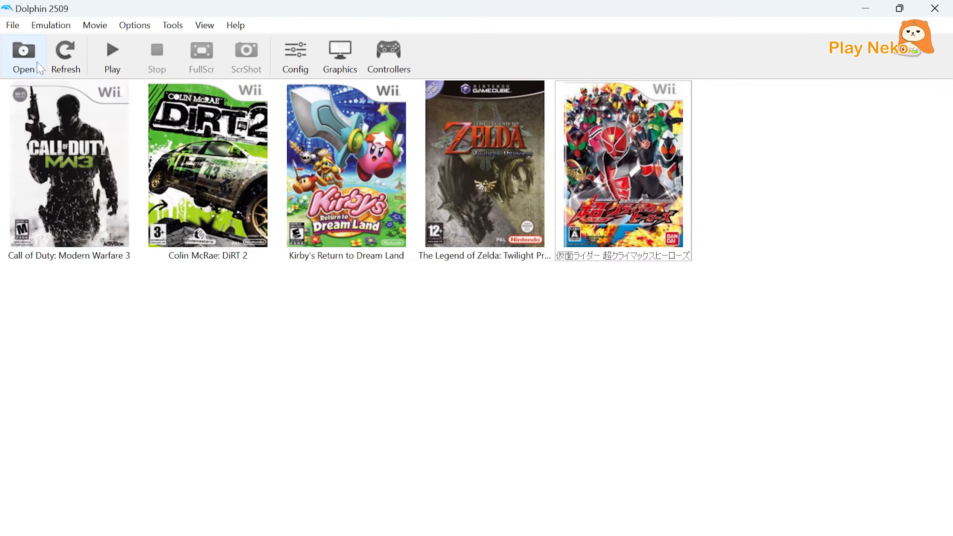
Open the emulator's user folder in File Explorer and create a folder named SKHJAF inside Load > Textures.
{"action": "left_click", "coordinate": [11, 25]}
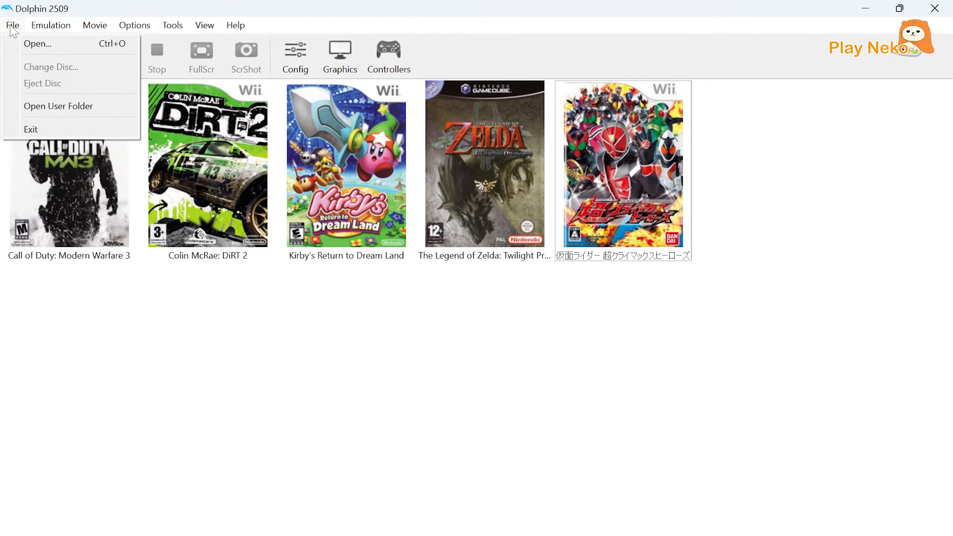
{"action": "left_click", "coordinate": [60, 107]}
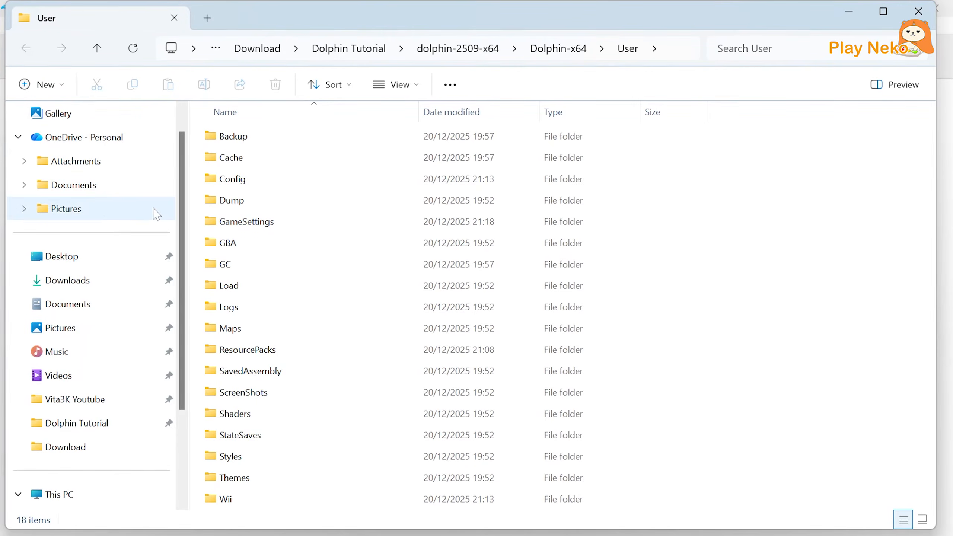
{"action": "double_click", "coordinate": [227, 286]}
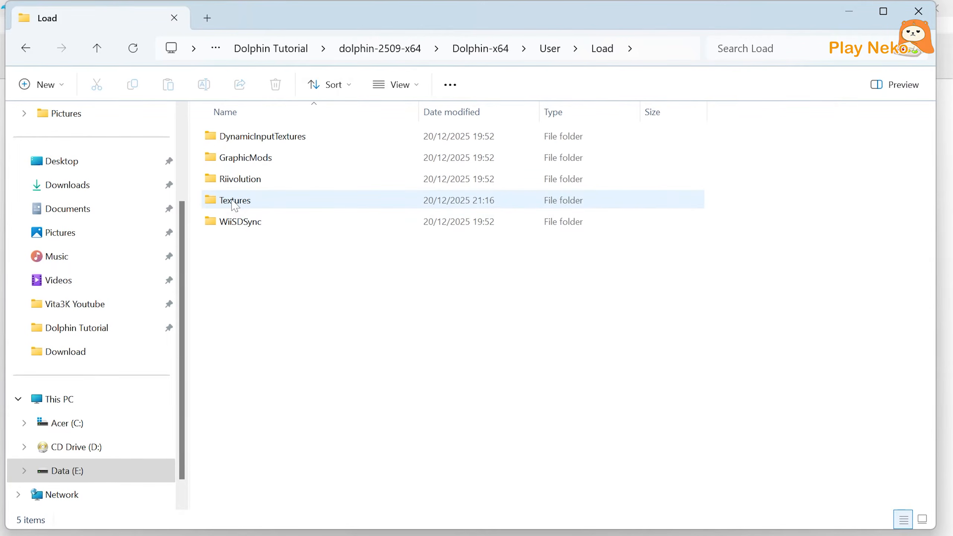
{"action": "double_click", "coordinate": [234, 202]}
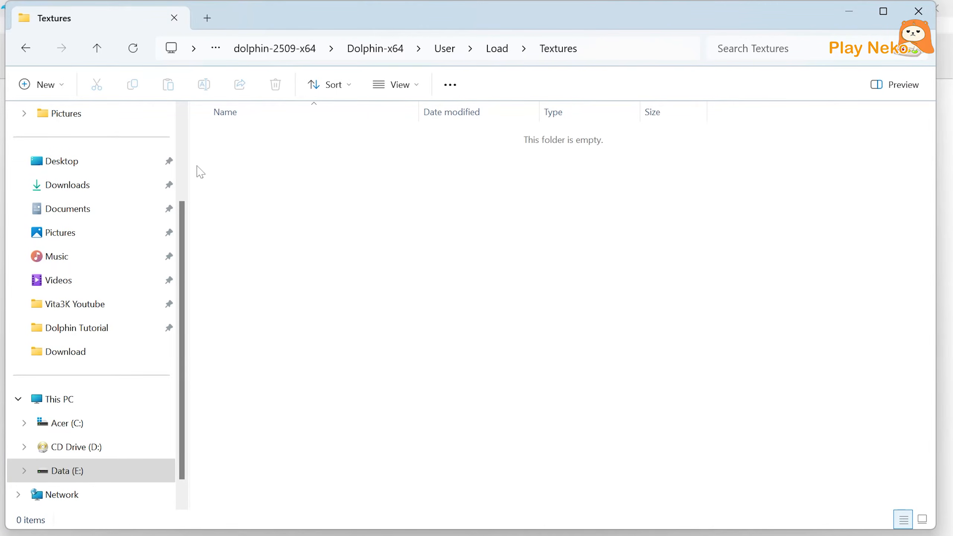
{"action": "left_click", "coordinate": [59, 86]}
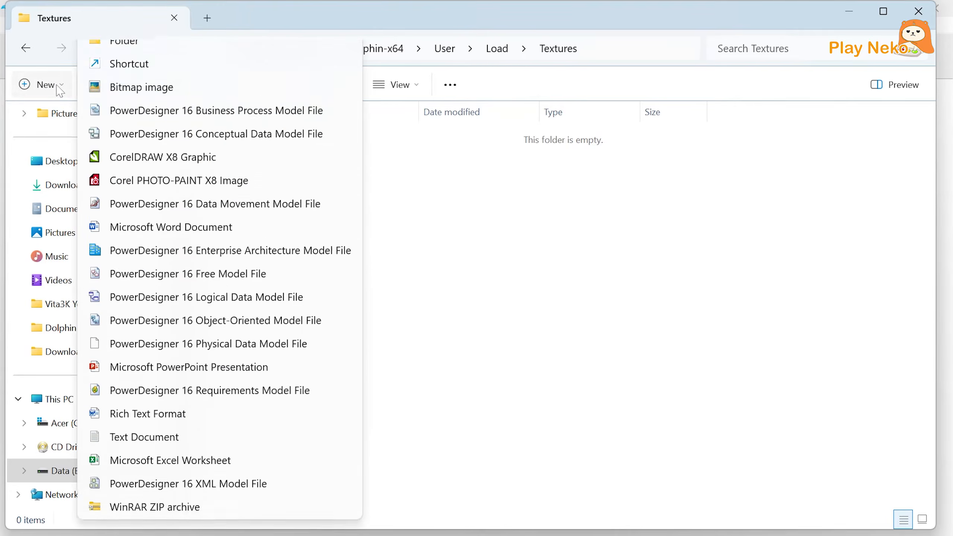
{"action": "left_click", "coordinate": [132, 56]}
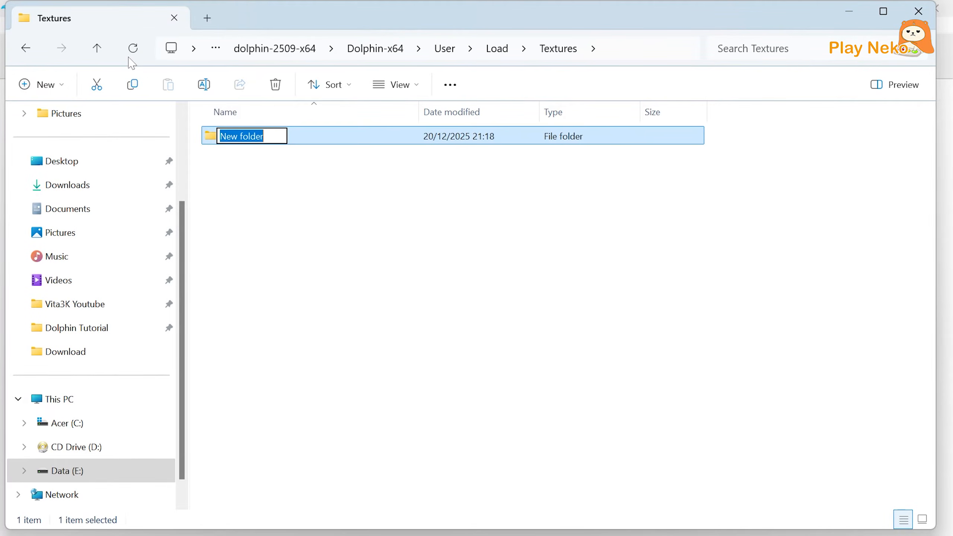
{"action": "type", "text": "SKHJAF"}
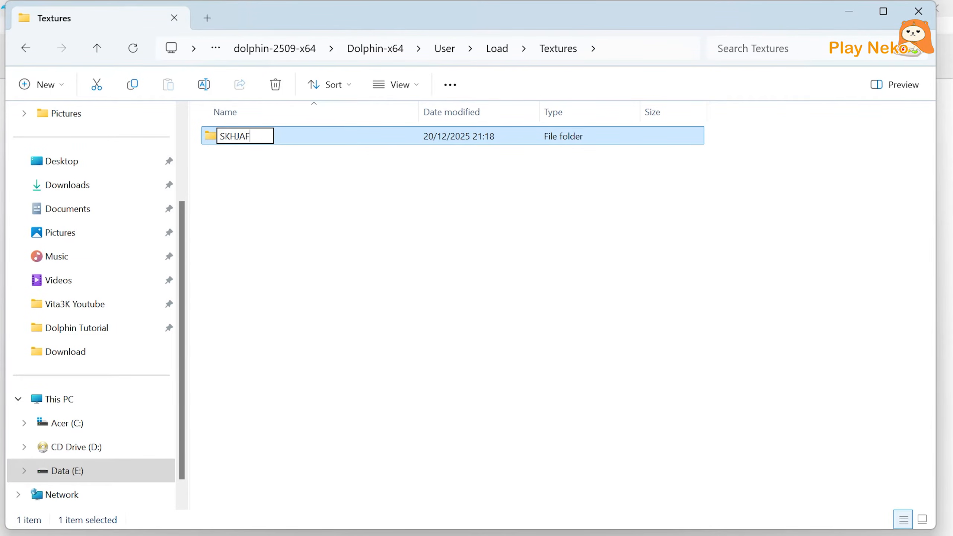
Confirm the SKHJAF folder name and copy the Mode, select and VS folders from Texture > Kamen Rider Super Climax Heroes English Pack Texture in Dolphin Tutorial.
{"action": "key", "text": "Return"}
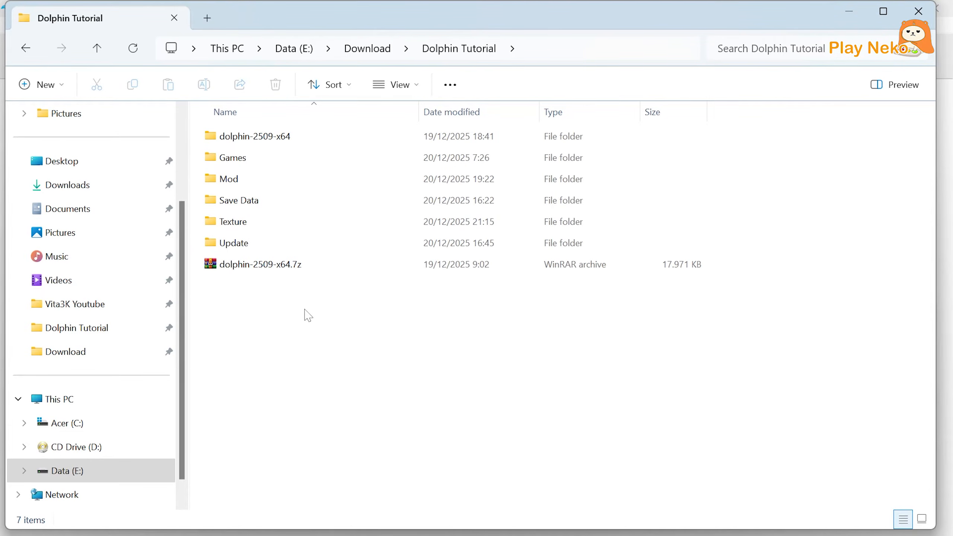
{"action": "double_click", "coordinate": [244, 222]}
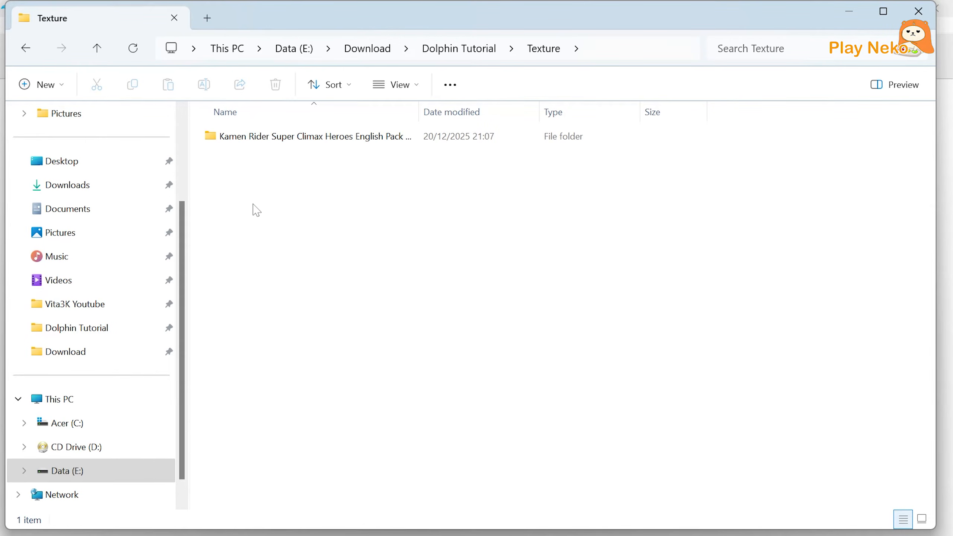
{"action": "double_click", "coordinate": [263, 143]}
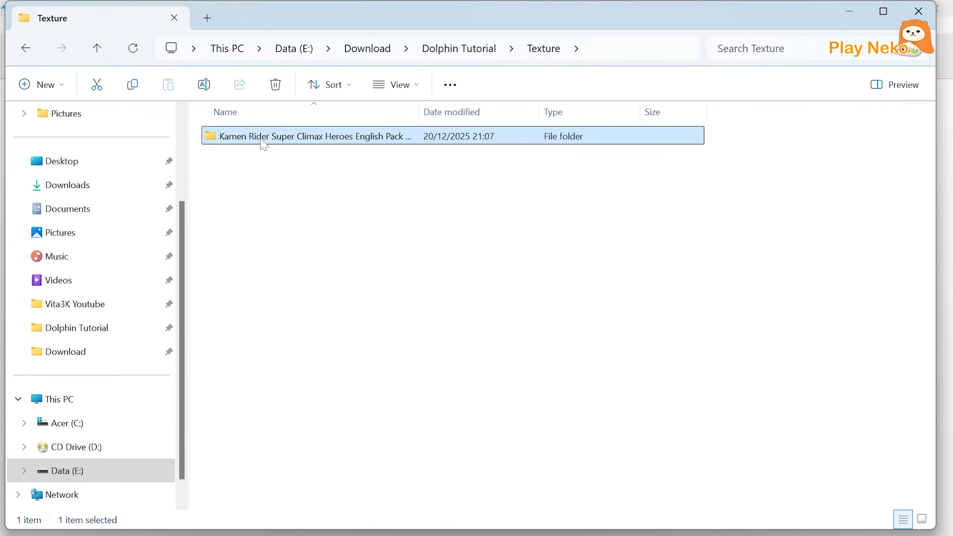
{"action": "left_click_drag", "start_coordinate": [268, 216], "coordinate": [246, 136]}
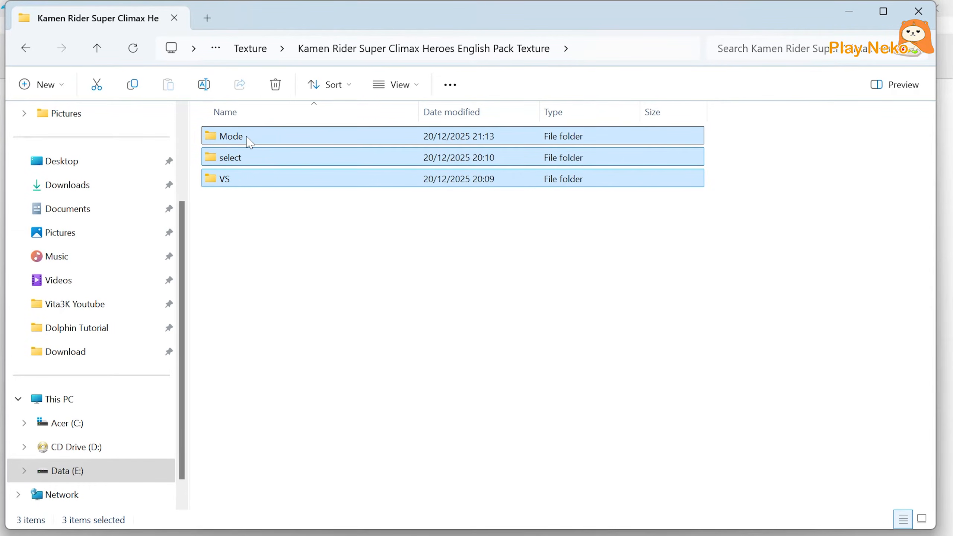
{"action": "right_click", "coordinate": [246, 136]}
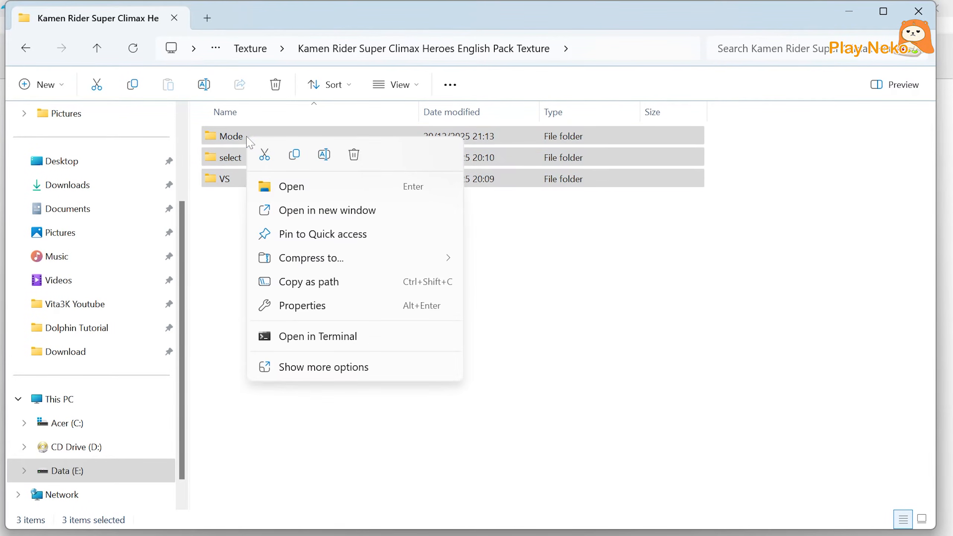
{"action": "left_click", "coordinate": [294, 158]}
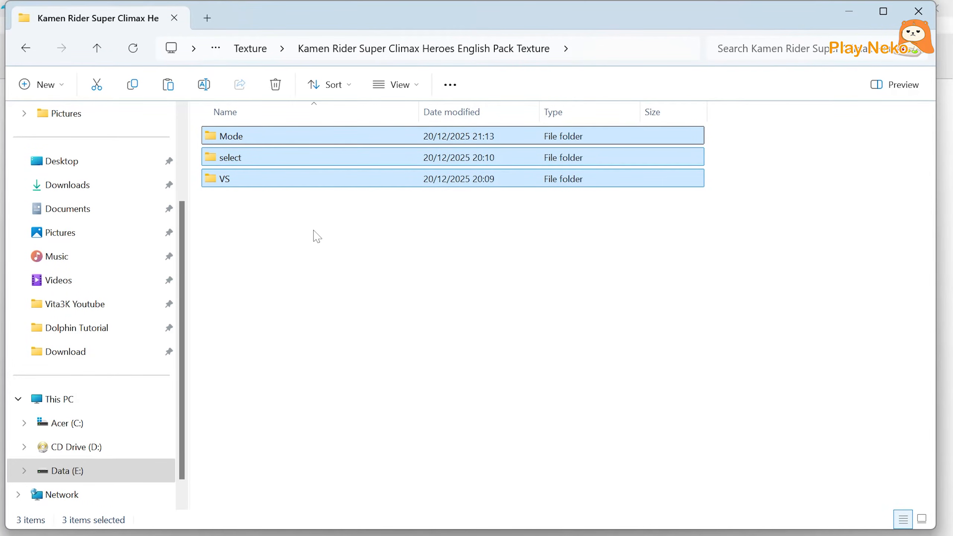
Paste the copied Mode, select and VS texture folders into the SKHJAF folder inside Load > Textures.
{"action": "mouse_move", "coordinate": [398, 532]}
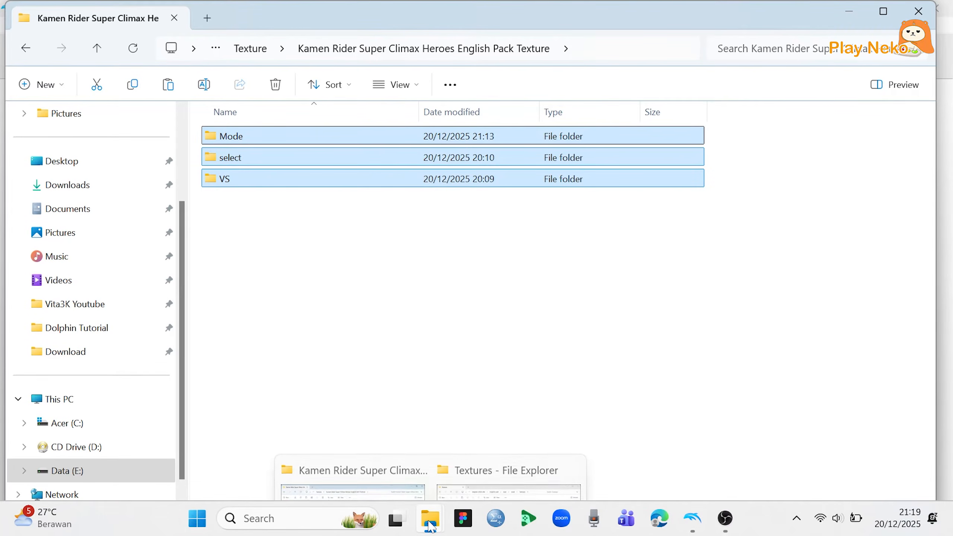
{"action": "mouse_move", "coordinate": [429, 518]}
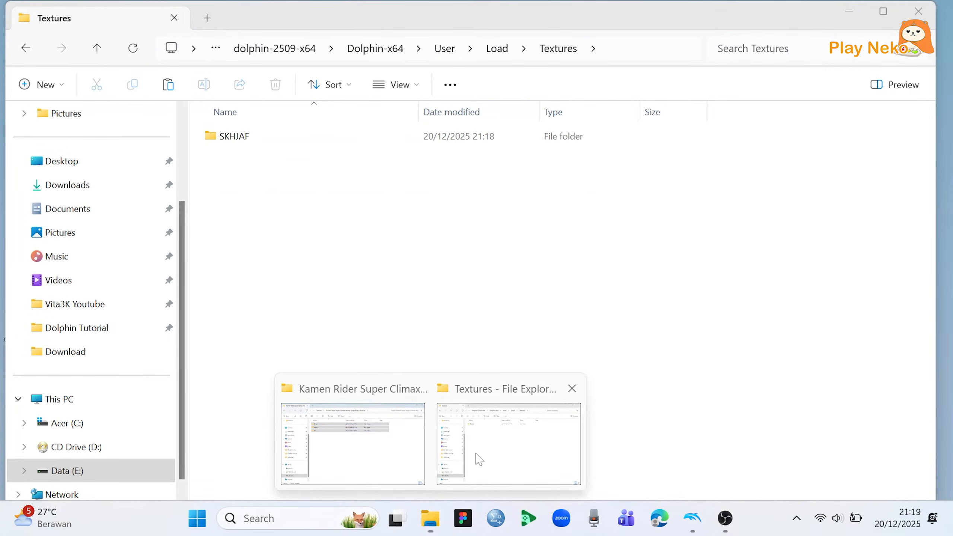
{"action": "left_click", "coordinate": [478, 457]}
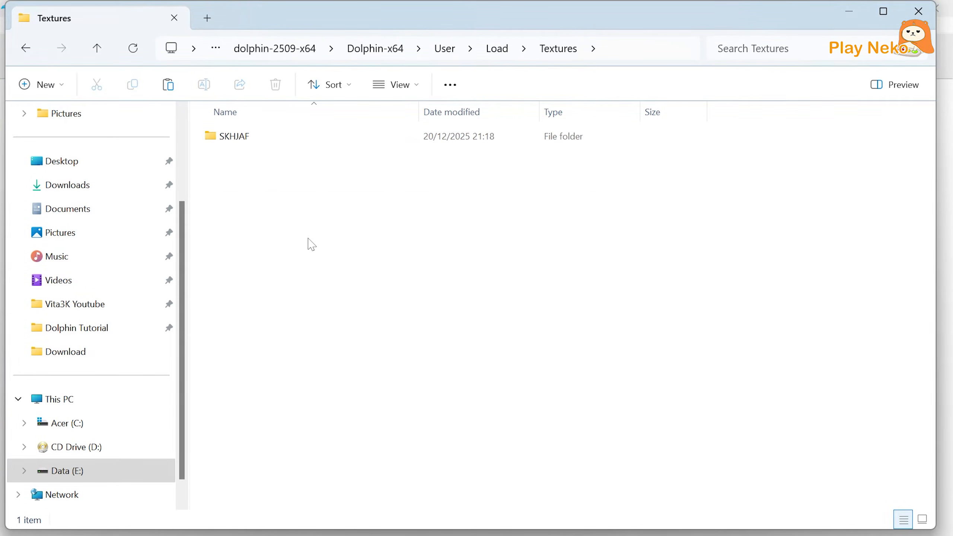
{"action": "double_click", "coordinate": [233, 137]}
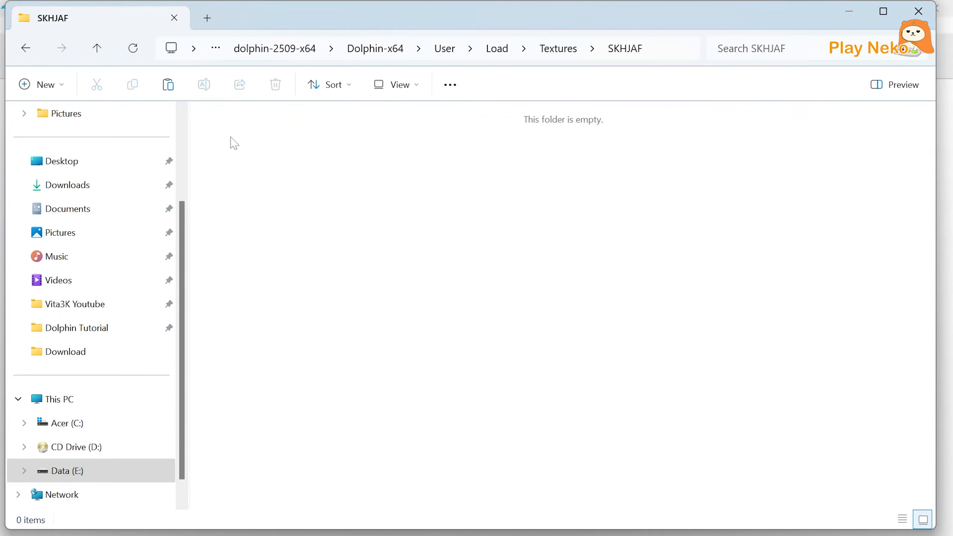
{"action": "left_click", "coordinate": [169, 92]}
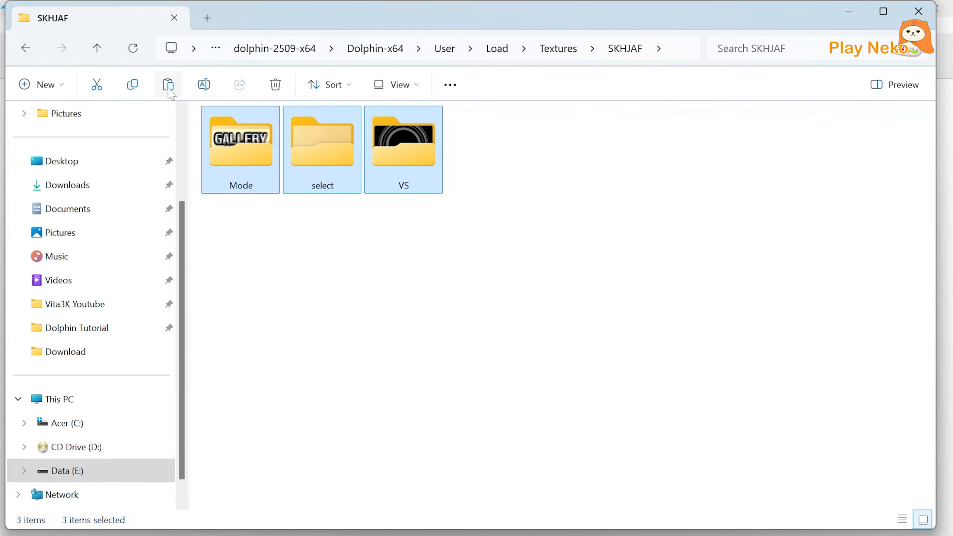
{"action": "left_click", "coordinate": [306, 211]}
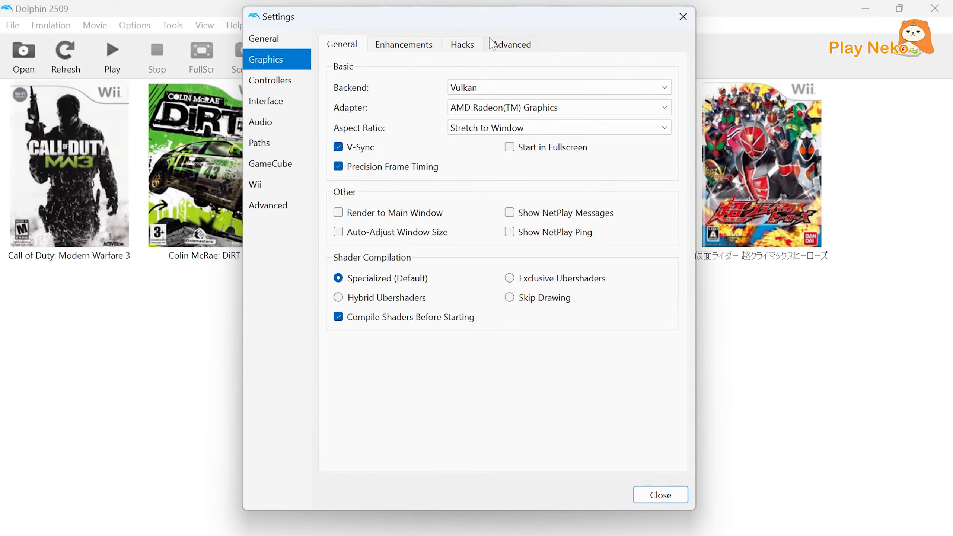
Enable Load Custom Textures in the advanced graphics settings.
{"action": "left_click", "coordinate": [510, 44]}
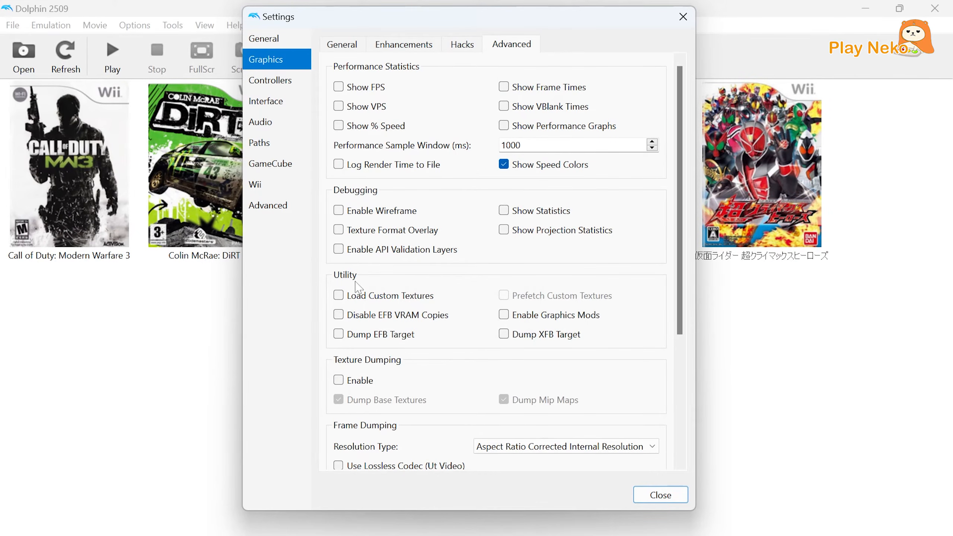
{"action": "left_click", "coordinate": [338, 295]}
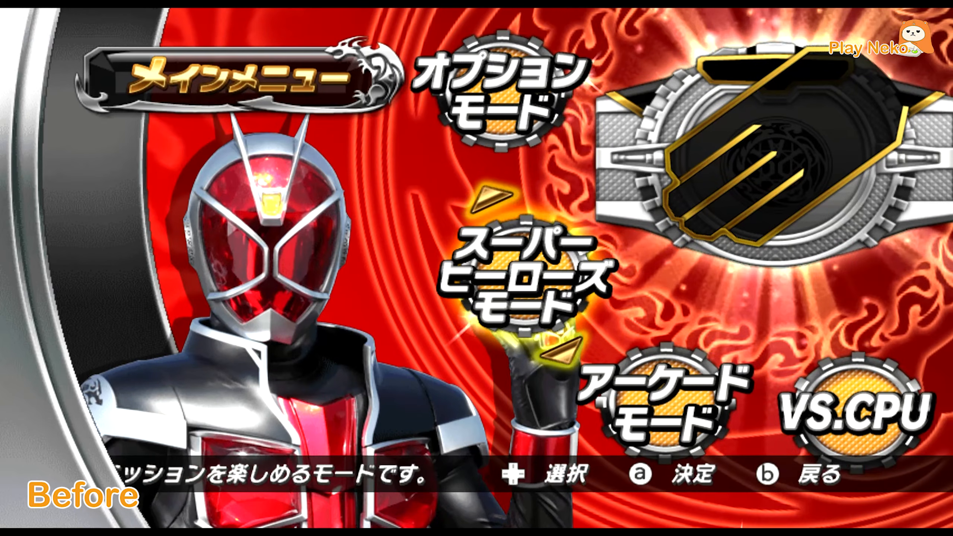
Browse the Kamen Rider Super Climax Heroes main menu entries to compare the original textures with the English custom ones.
{"action": "key", "text": "Down"}
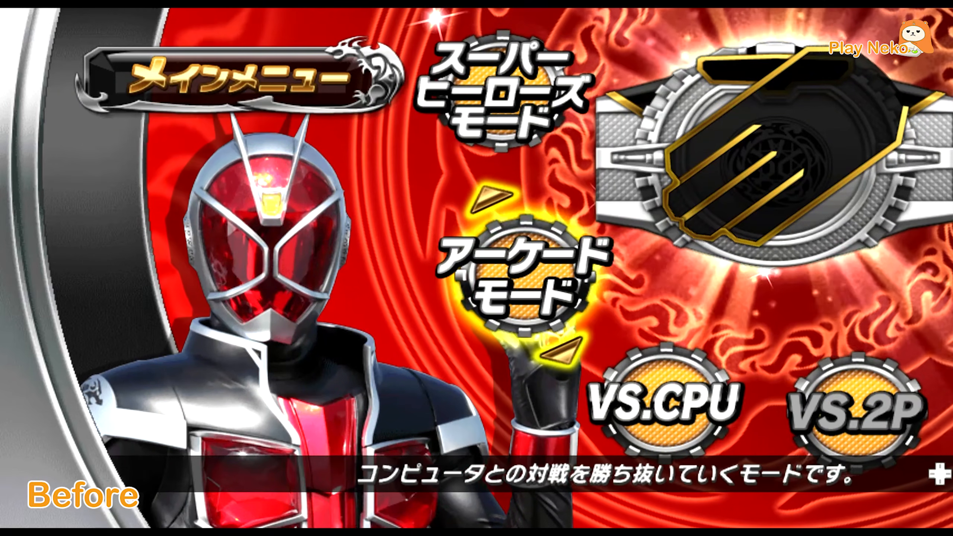
{"action": "key", "text": "Down"}
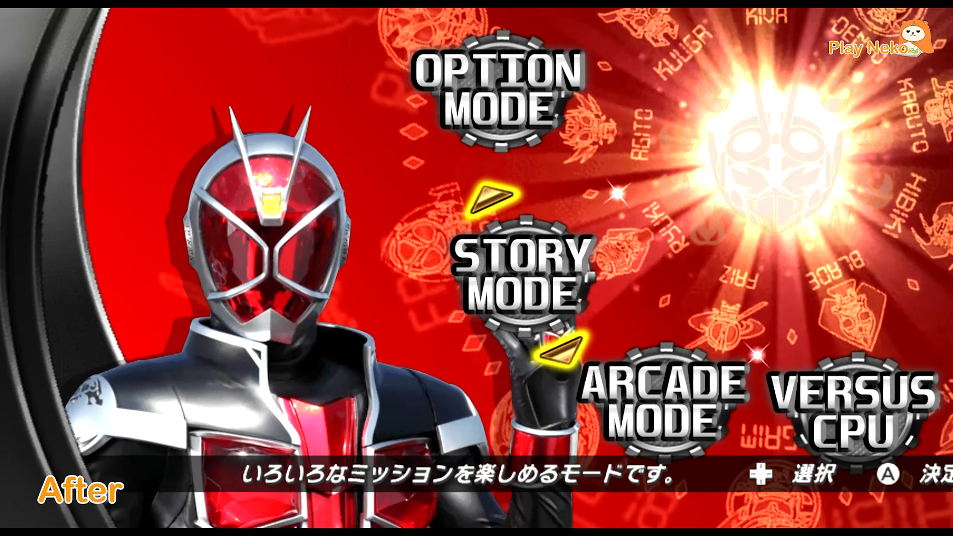
{"action": "key", "text": "Down"}
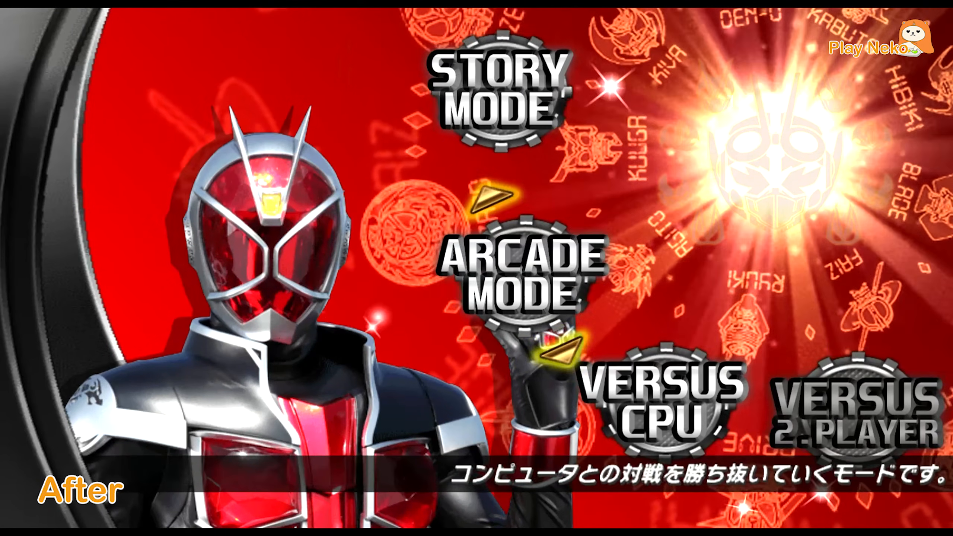
{"action": "key", "text": "Down"}
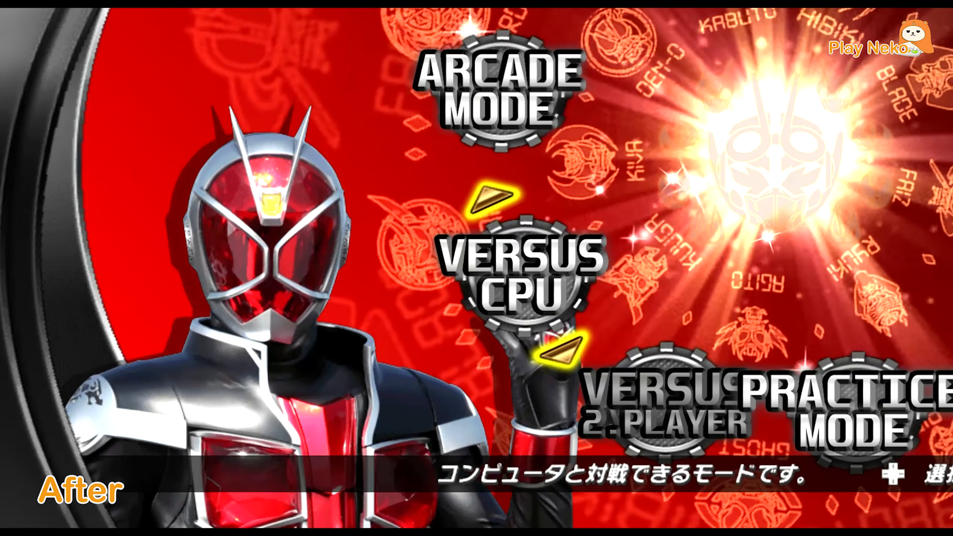
{"action": "key", "text": "Down"}
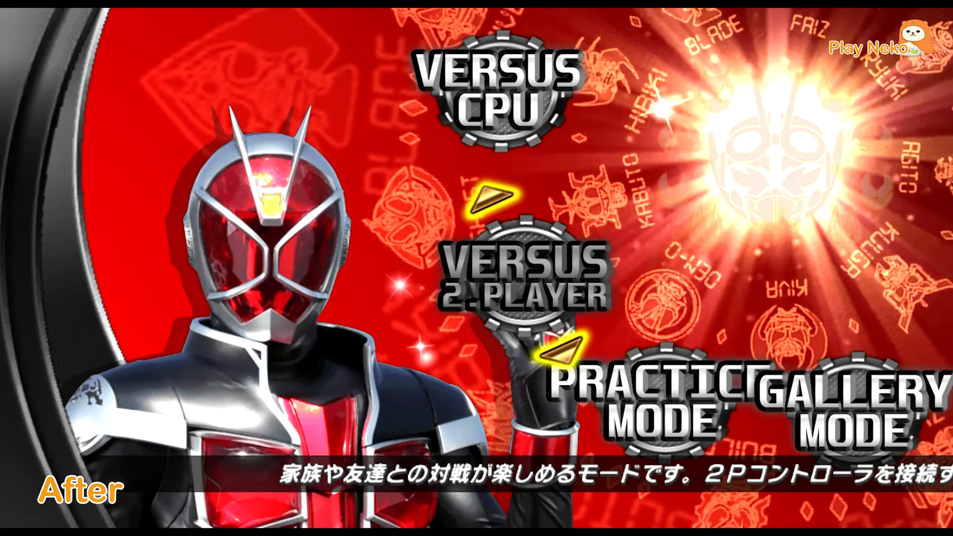
{"action": "key", "text": "Down"}
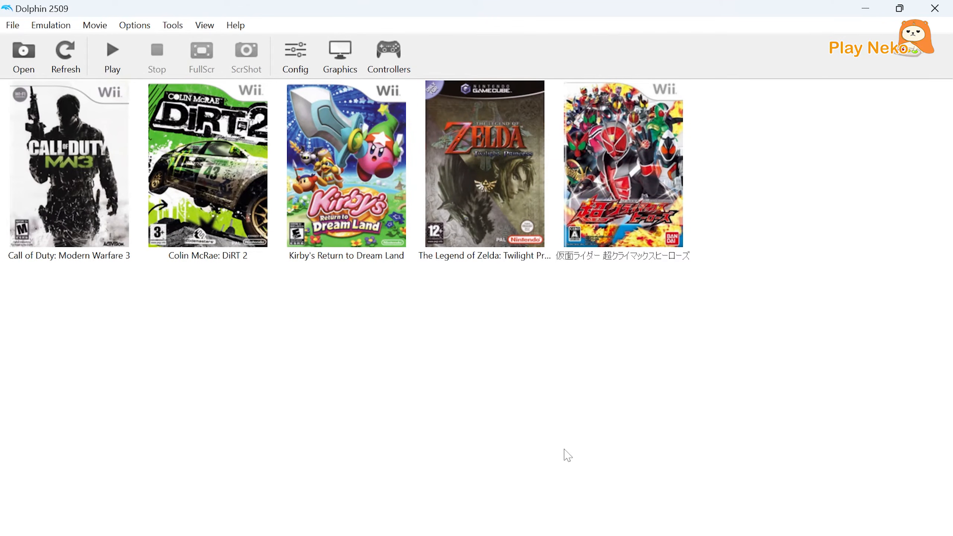
Convert the Kirby's Return to Dream Land game to ISO format, saving it as Kirby's Return to Dream Land Wii.iso in the Games folder.
{"action": "right_click", "coordinate": [323, 210]}
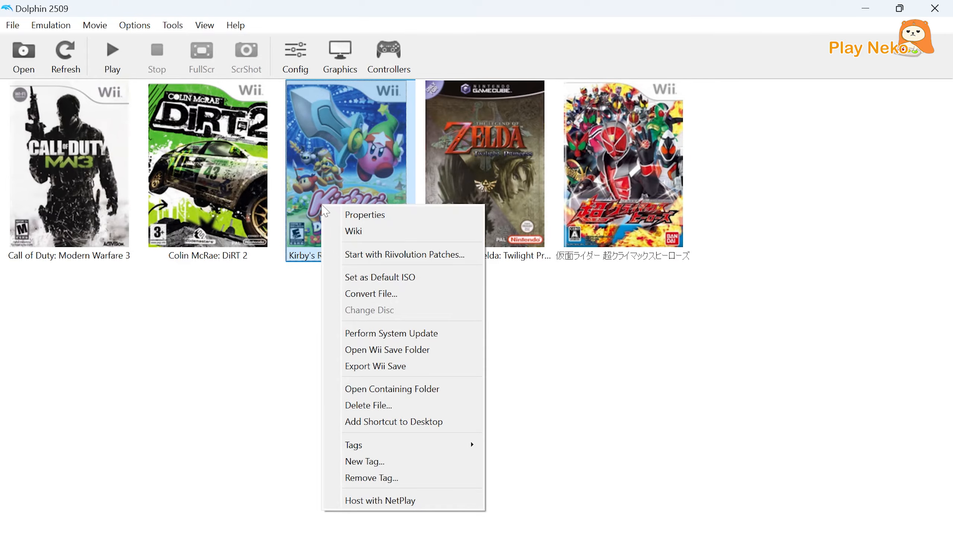
{"action": "left_click", "coordinate": [373, 293]}
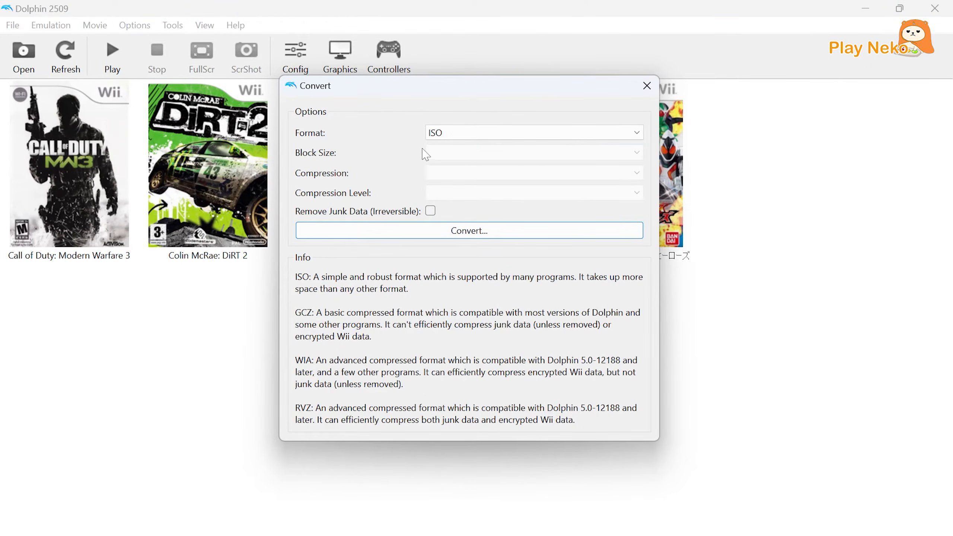
{"action": "left_click", "coordinate": [433, 132]}
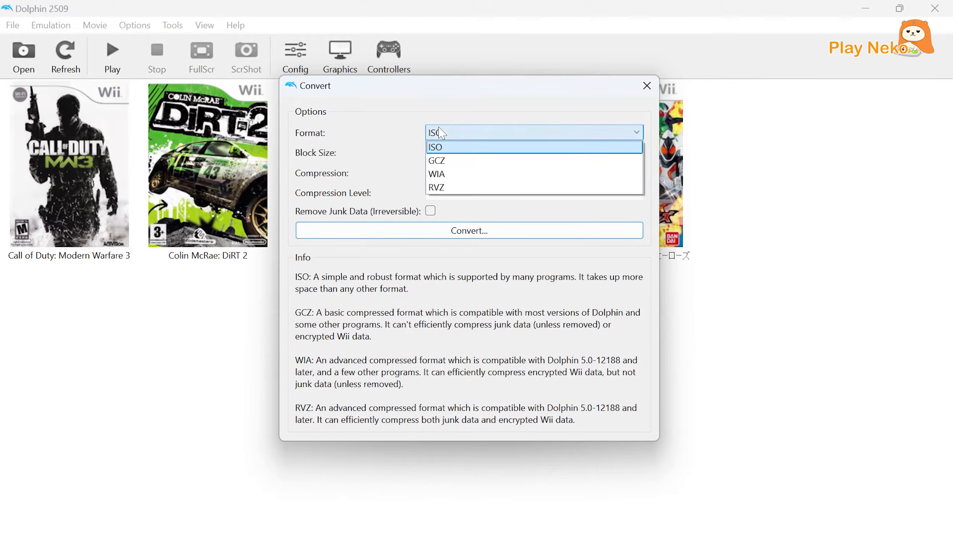
{"action": "left_click", "coordinate": [449, 153]}
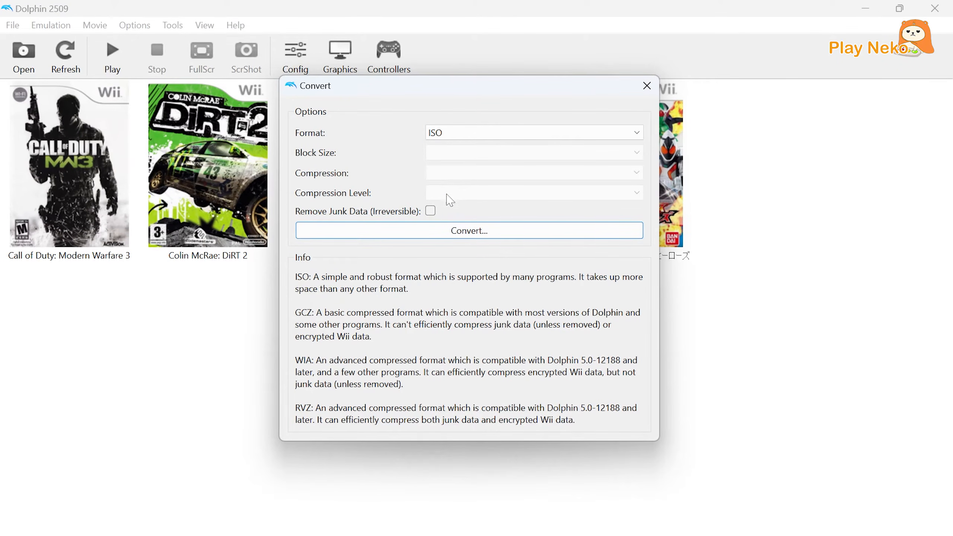
{"action": "left_click", "coordinate": [452, 233]}
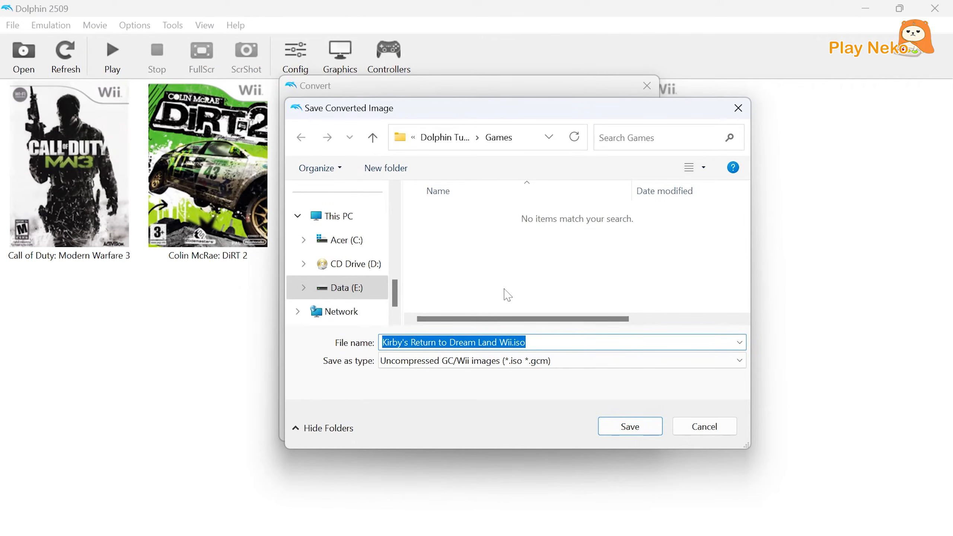
{"action": "left_click", "coordinate": [526, 342]}
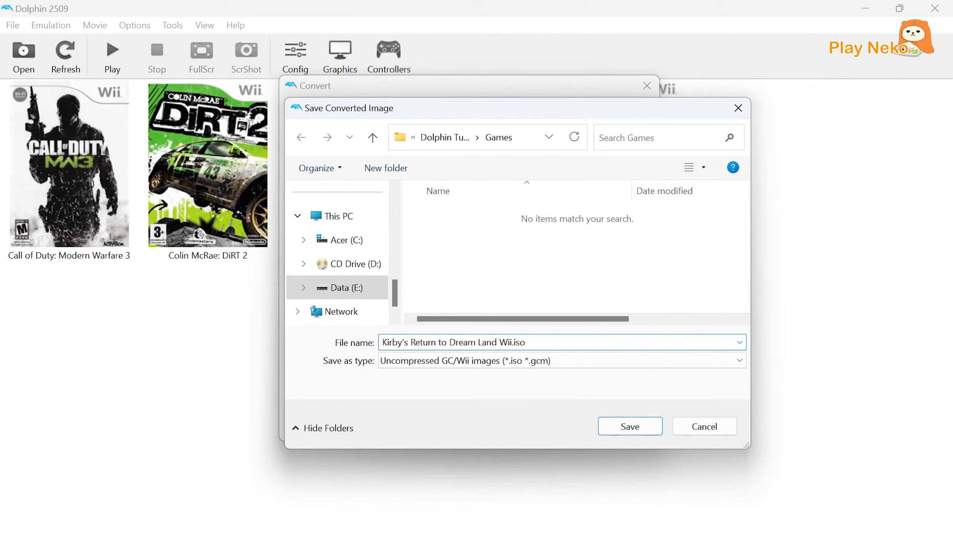
{"action": "left_click", "coordinate": [616, 427]}
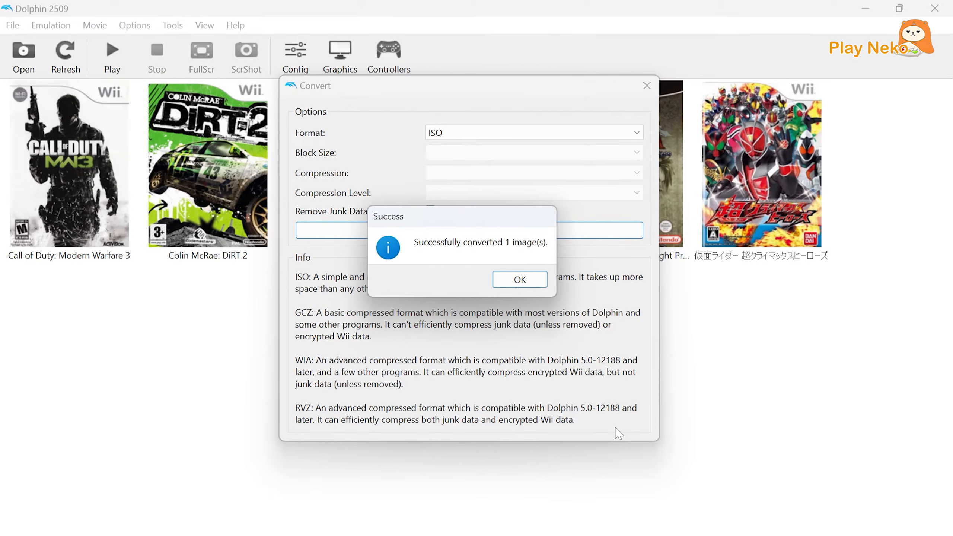
{"action": "left_click", "coordinate": [520, 281]}
{"action": "left_click", "coordinate": [521, 301]}
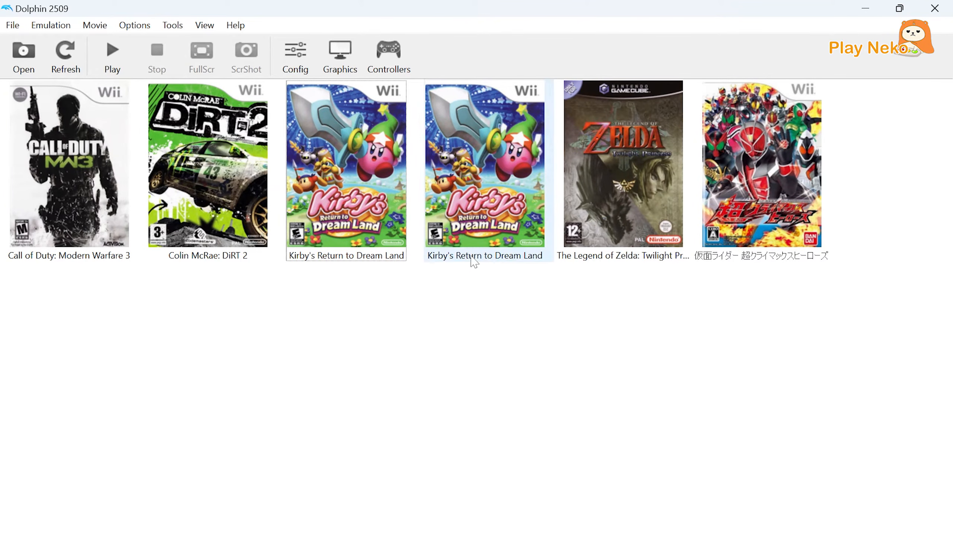
Check the path and file format in the properties of the converted Kirby's Return to Dream Land copy.
{"action": "right_click", "coordinate": [467, 237]}
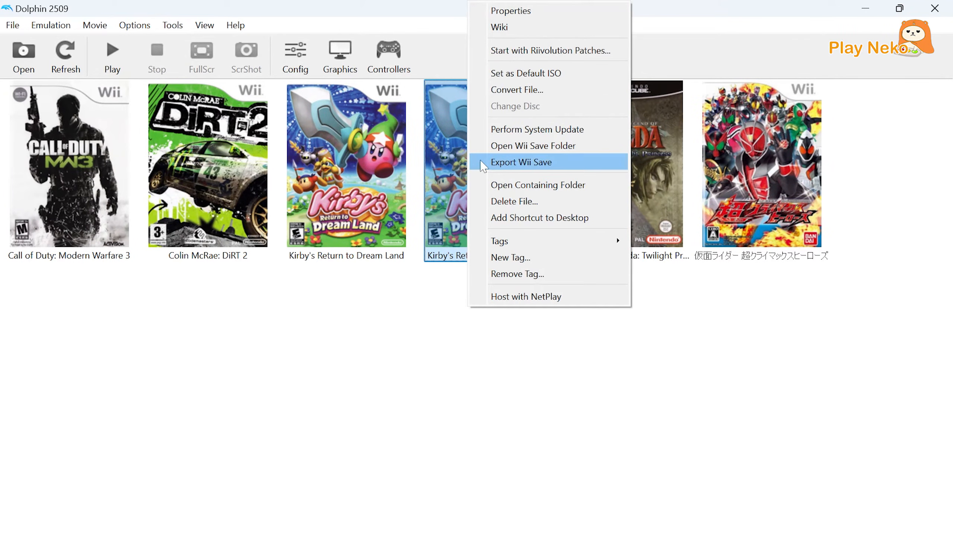
{"action": "left_click", "coordinate": [514, 12]}
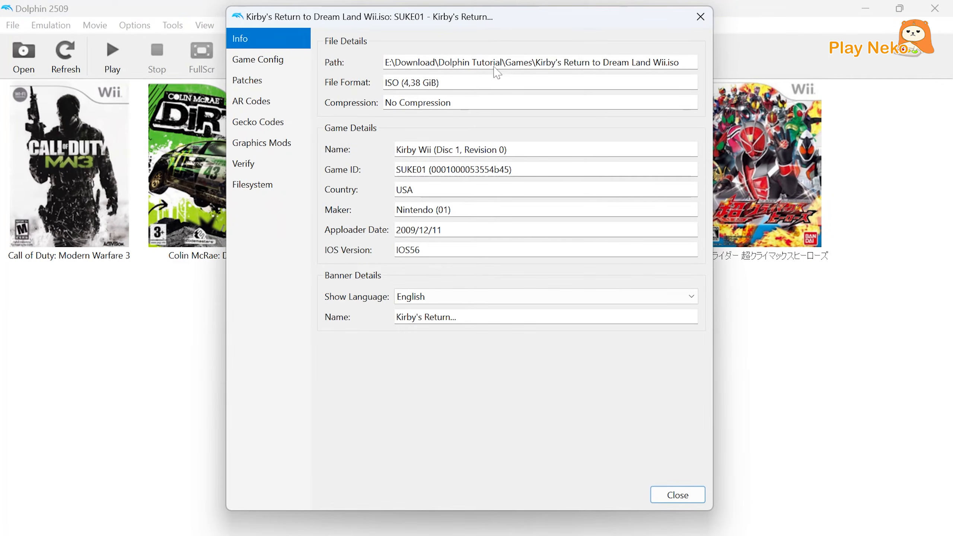
{"action": "left_click_drag", "start_coordinate": [386, 84], "coordinate": [398, 85]}
{"action": "left_click", "coordinate": [398, 85]}
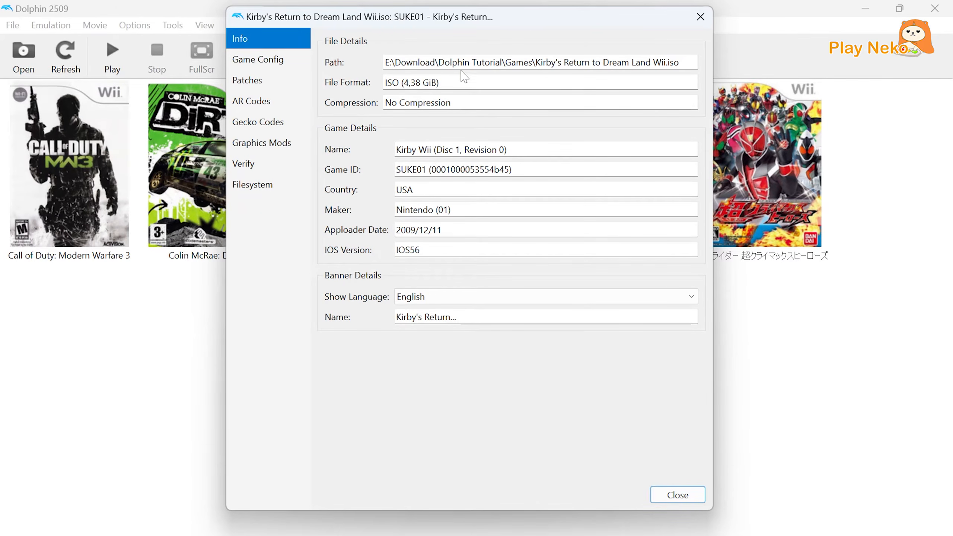
{"action": "left_click", "coordinate": [699, 20]}
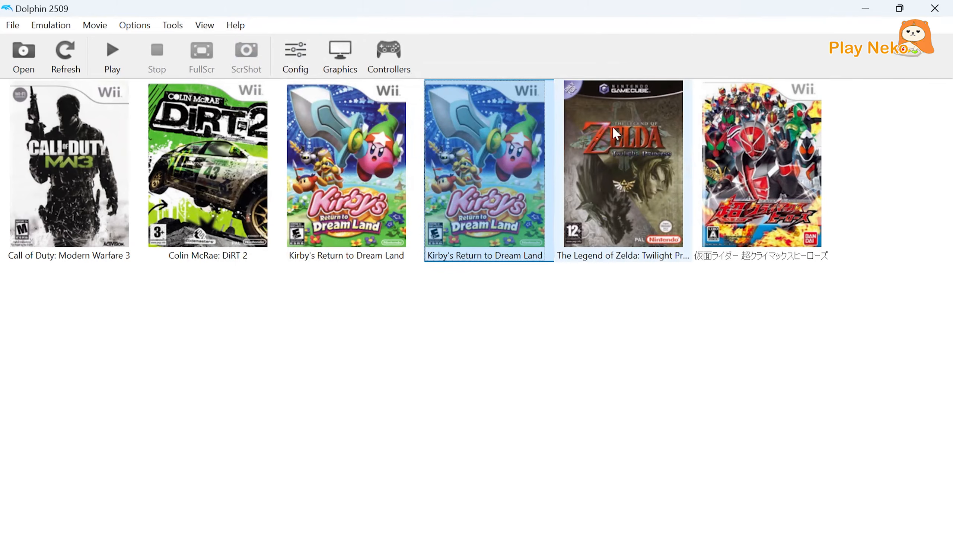
{"action": "left_click", "coordinate": [512, 313]}
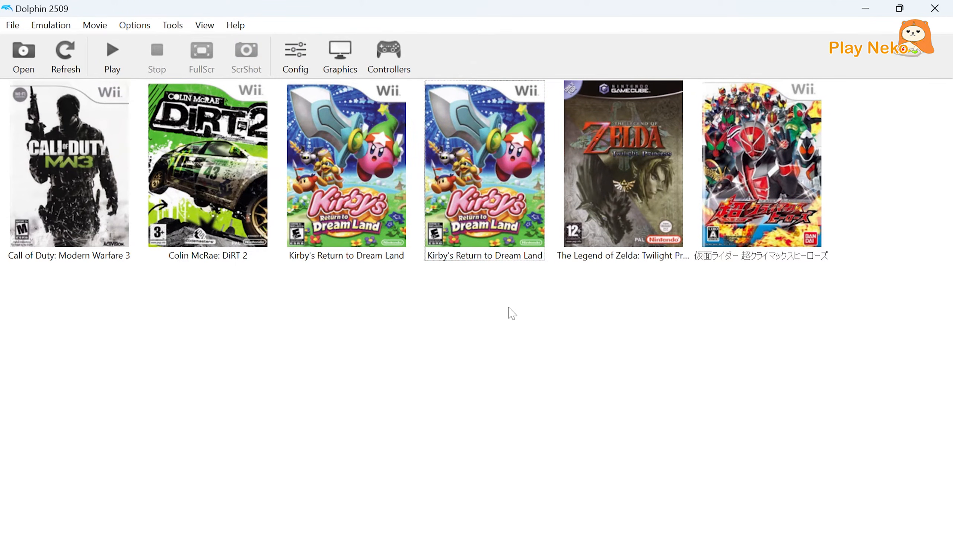
Delete the original non-ISO copy of Kirby's Return to Dream Land from the game library.
{"action": "right_click", "coordinate": [365, 231]}
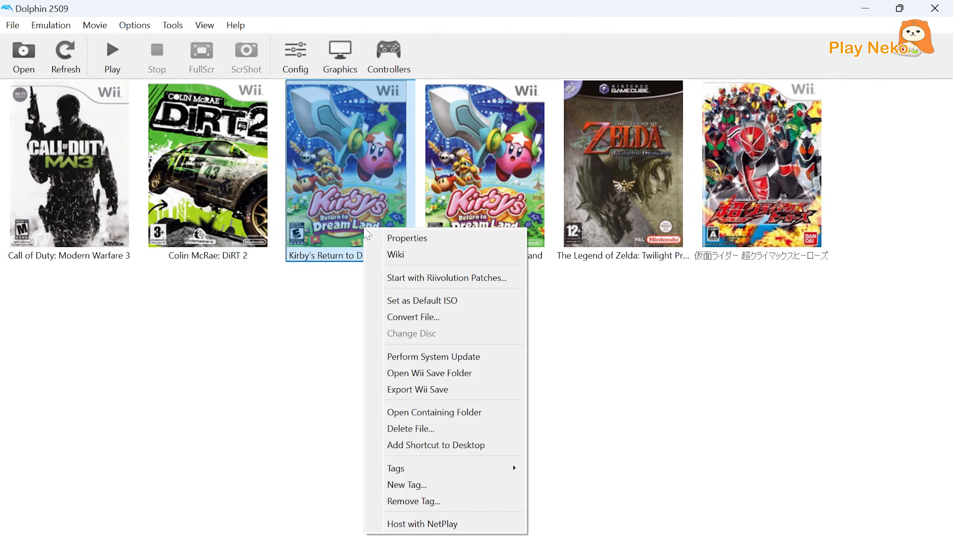
{"action": "left_click", "coordinate": [433, 428]}
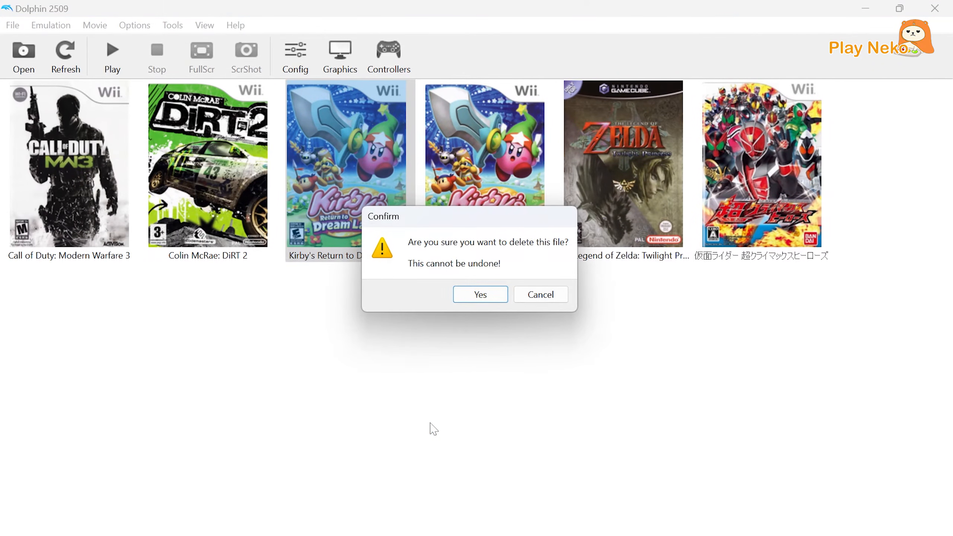
{"action": "left_click", "coordinate": [481, 296]}
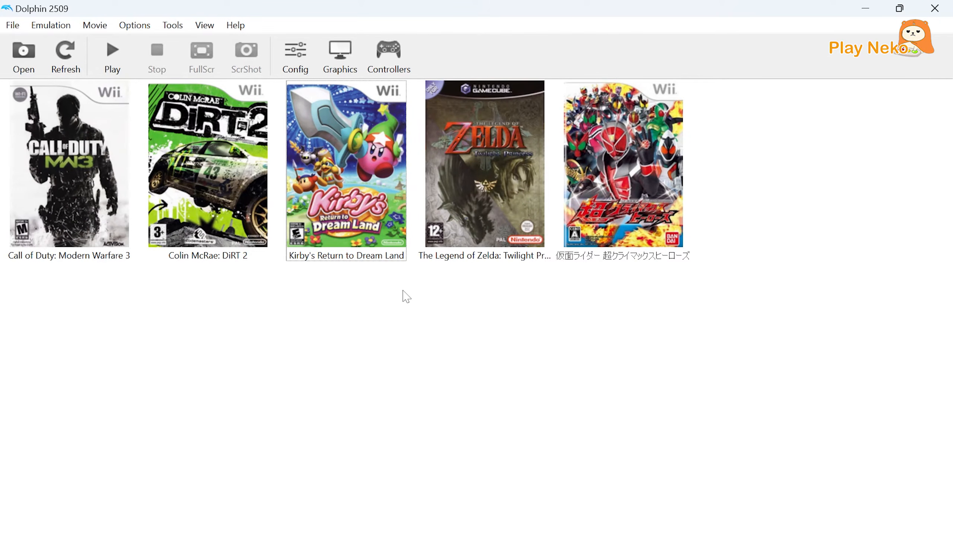
Start extracting the entire disc of Kirby's Return to Dream Land from the filesystem view in its properties.
{"action": "left_click", "coordinate": [352, 232]}
{"action": "right_click", "coordinate": [352, 232]}
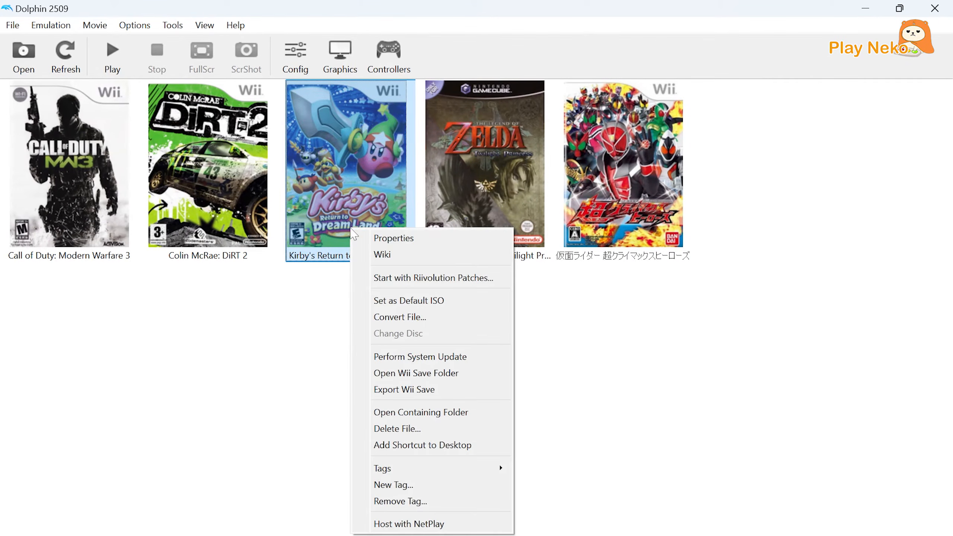
{"action": "left_click", "coordinate": [363, 238]}
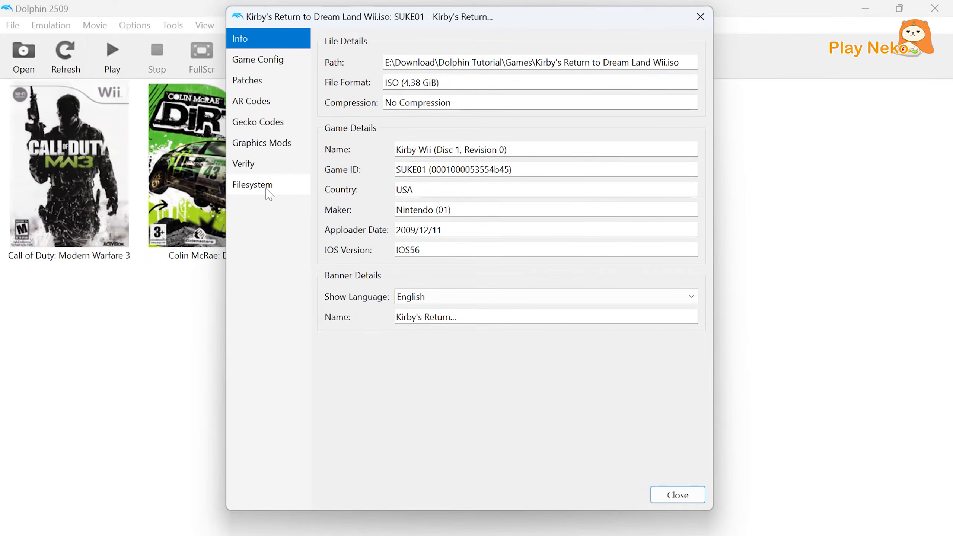
{"action": "left_click", "coordinate": [269, 193]}
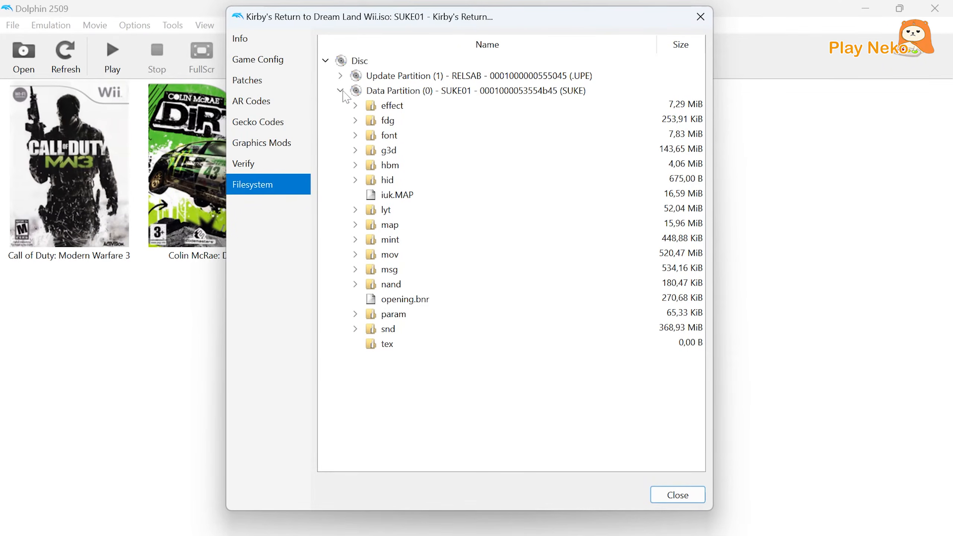
{"action": "left_click", "coordinate": [367, 60]}
{"action": "right_click", "coordinate": [367, 60]}
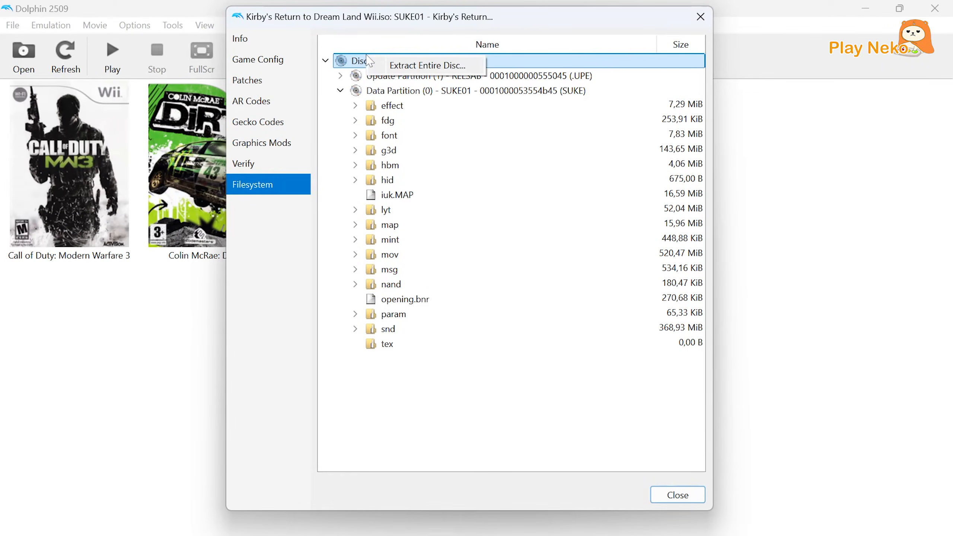
{"action": "left_click", "coordinate": [403, 66]}
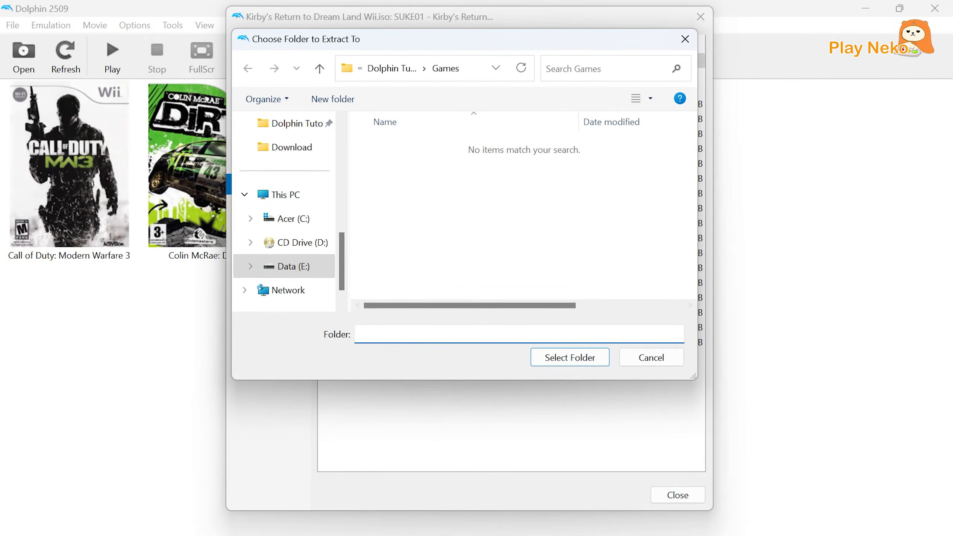
Create a folder named Kirby_Extracted inside Games, extract the disc into it, and close the game properties.
{"action": "right_click", "coordinate": [382, 334]}
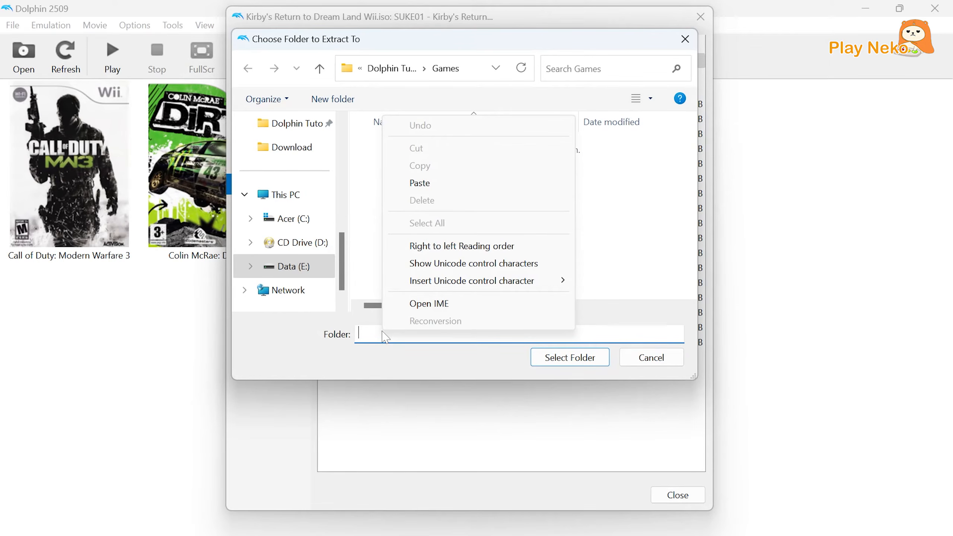
{"action": "left_click", "coordinate": [354, 247]}
{"action": "right_click", "coordinate": [355, 250]}
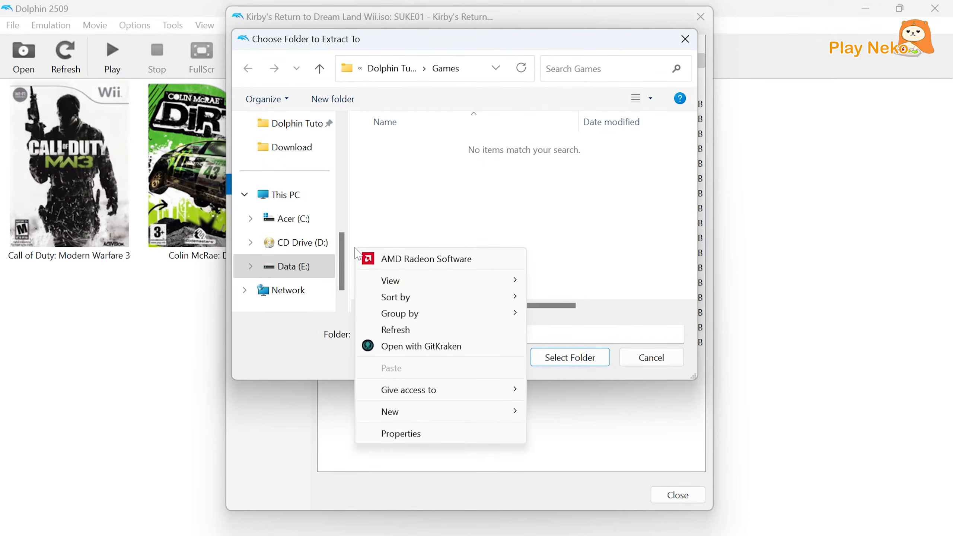
{"action": "mouse_move", "coordinate": [417, 287]}
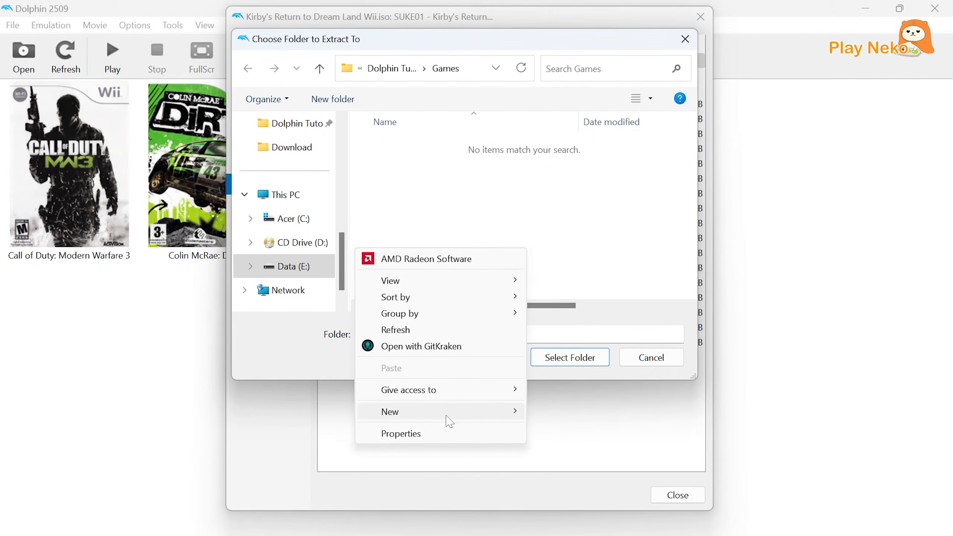
{"action": "mouse_move", "coordinate": [435, 411]}
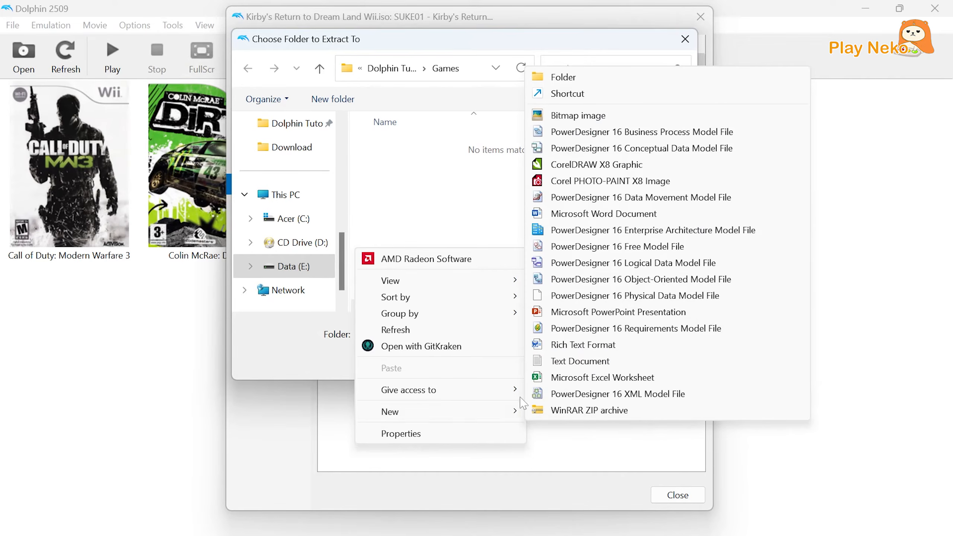
{"action": "left_click", "coordinate": [563, 77]}
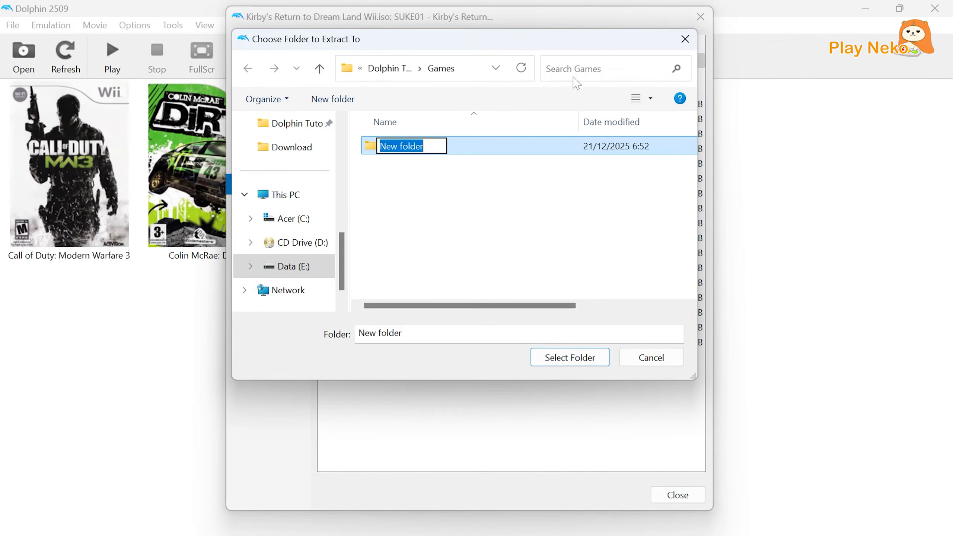
{"action": "type", "text": "Kirby_Extracted"}
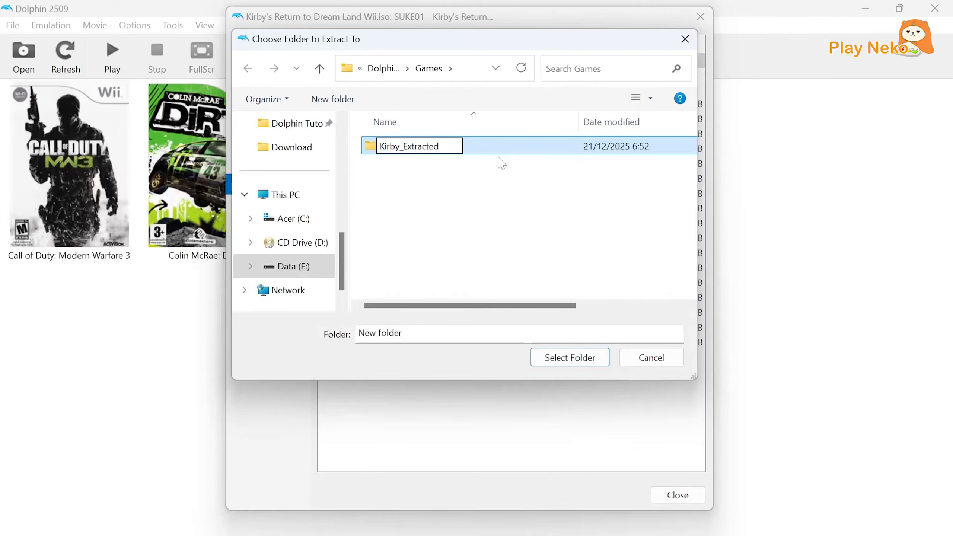
{"action": "left_click", "coordinate": [556, 358]}
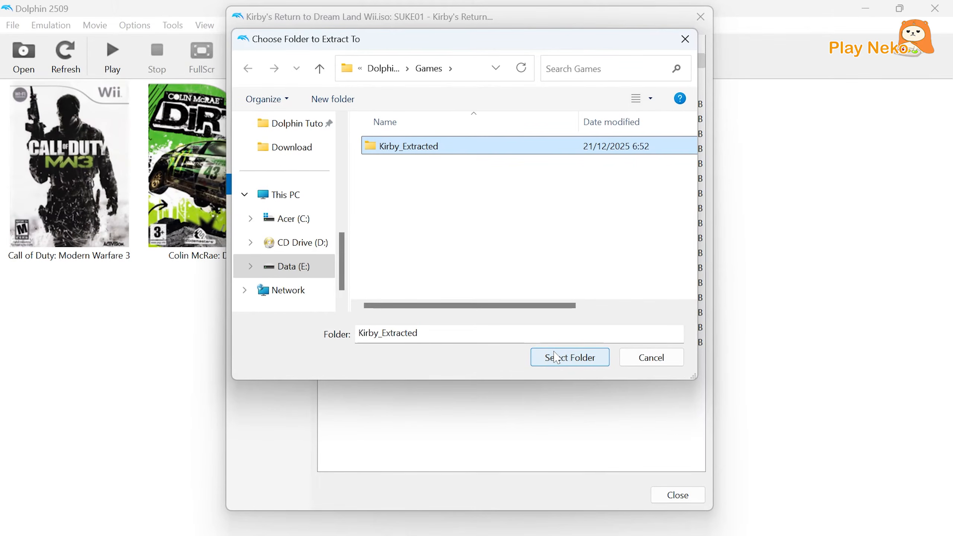
{"action": "left_click", "coordinate": [556, 357]}
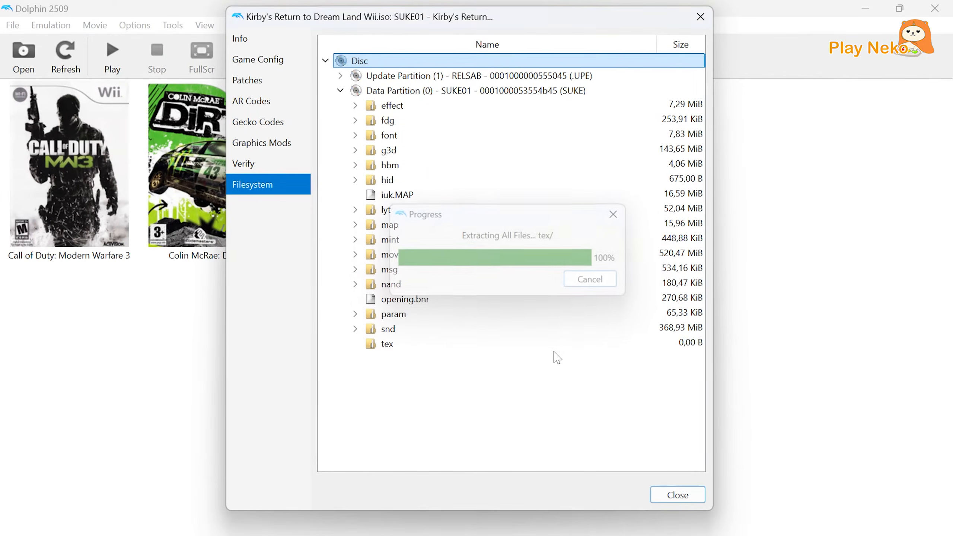
{"action": "left_click", "coordinate": [678, 496]}
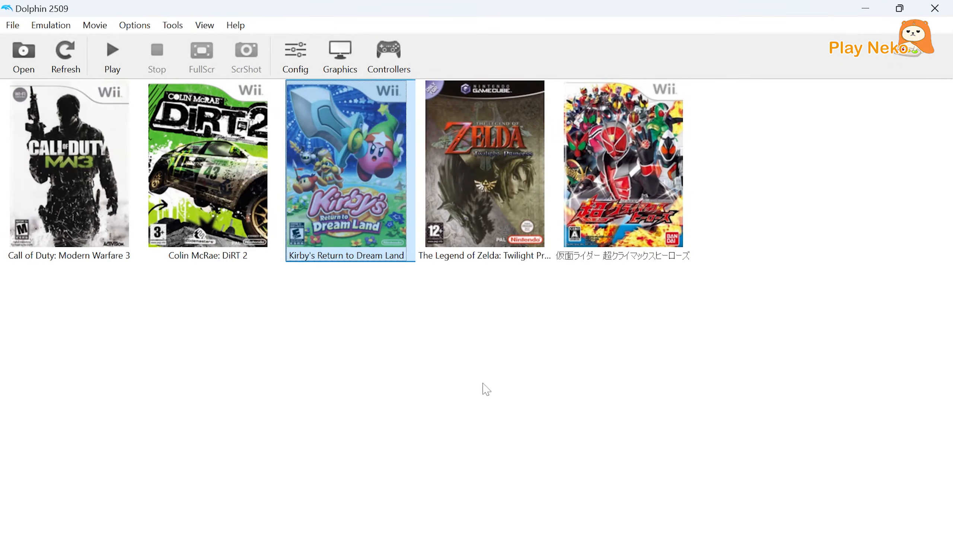
{"action": "left_click", "coordinate": [410, 337]}
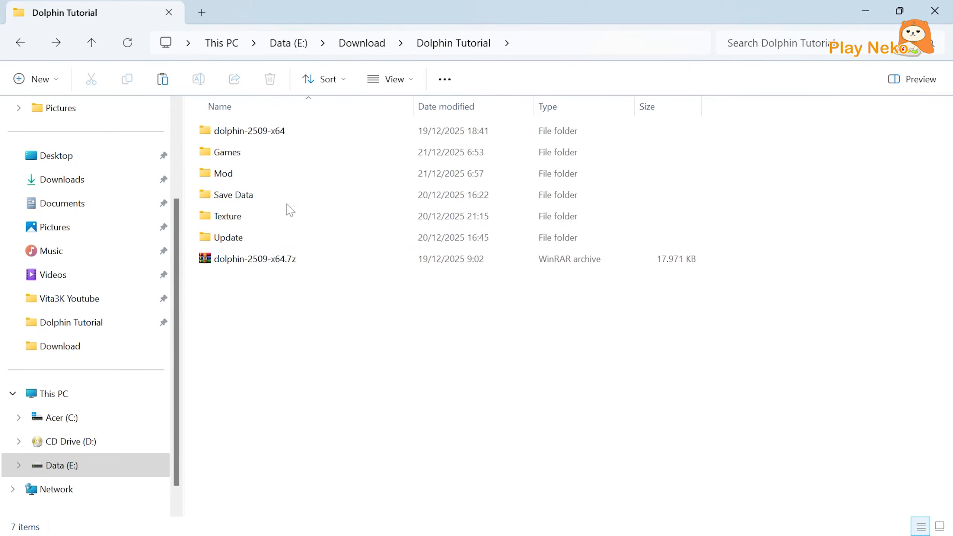
In File Explorer, copy the files and sys folders from the galacticcrisis_ab8ed folder inside Mod.
{"action": "double_click", "coordinate": [254, 182]}
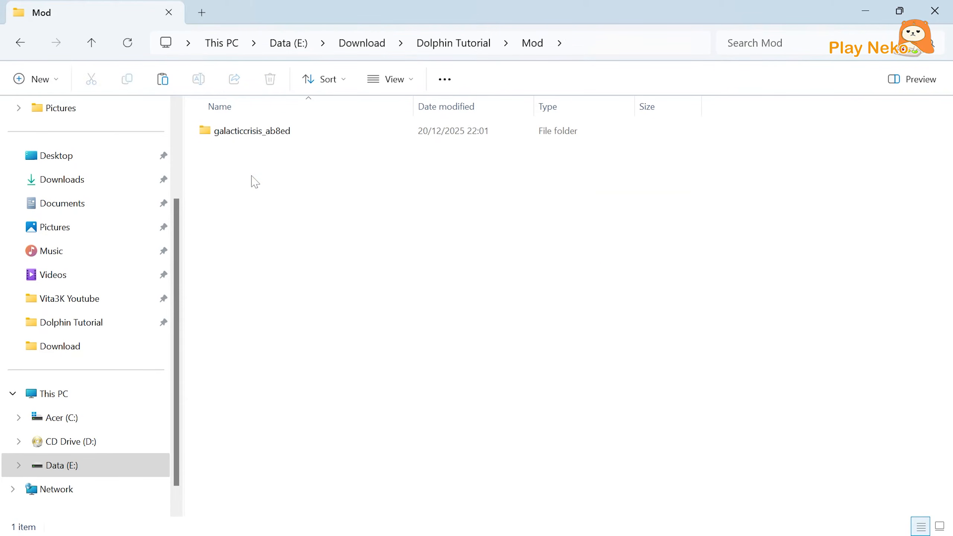
{"action": "left_click", "coordinate": [245, 138]}
{"action": "double_click", "coordinate": [246, 138]}
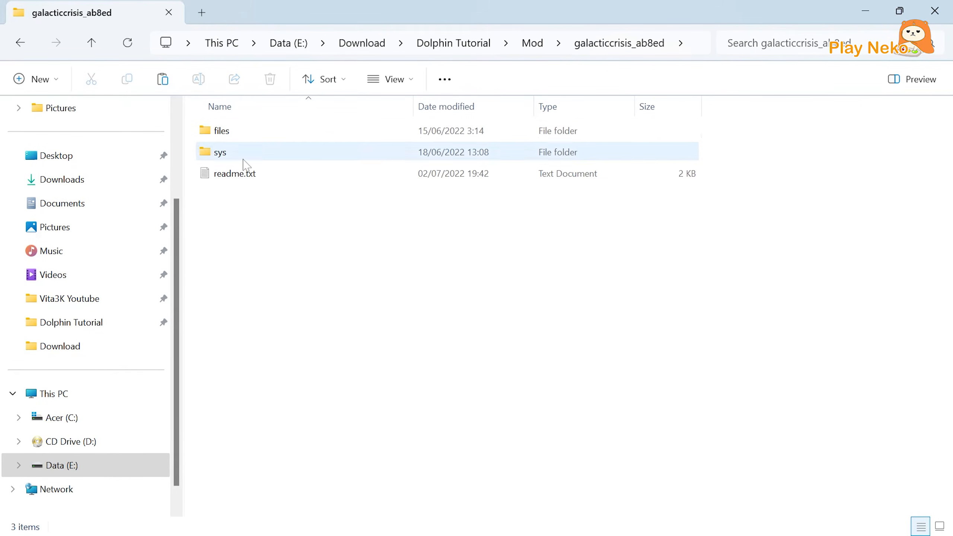
{"action": "left_click_drag", "start_coordinate": [196, 131], "coordinate": [230, 153]}
{"action": "right_click", "coordinate": [230, 152]}
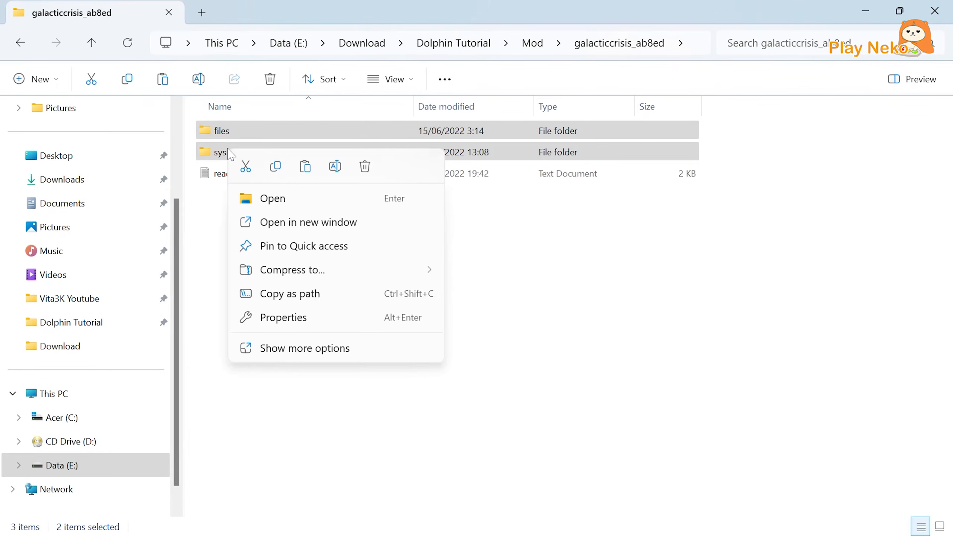
{"action": "left_click", "coordinate": [275, 169]}
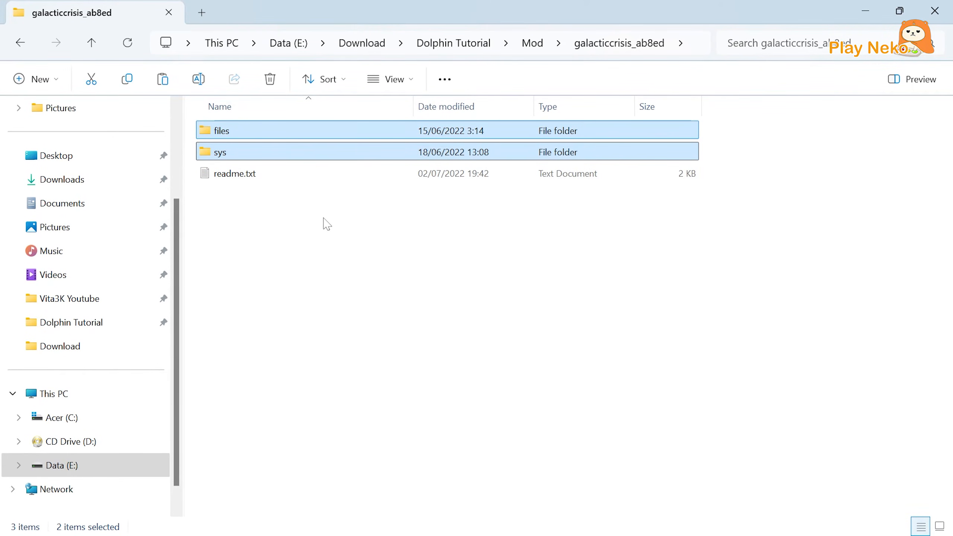
Paste the copied mod folders into the DATA folder of Games\Kirby_Extracted, replacing the files with the same names.
{"action": "left_click", "coordinate": [445, 45]}
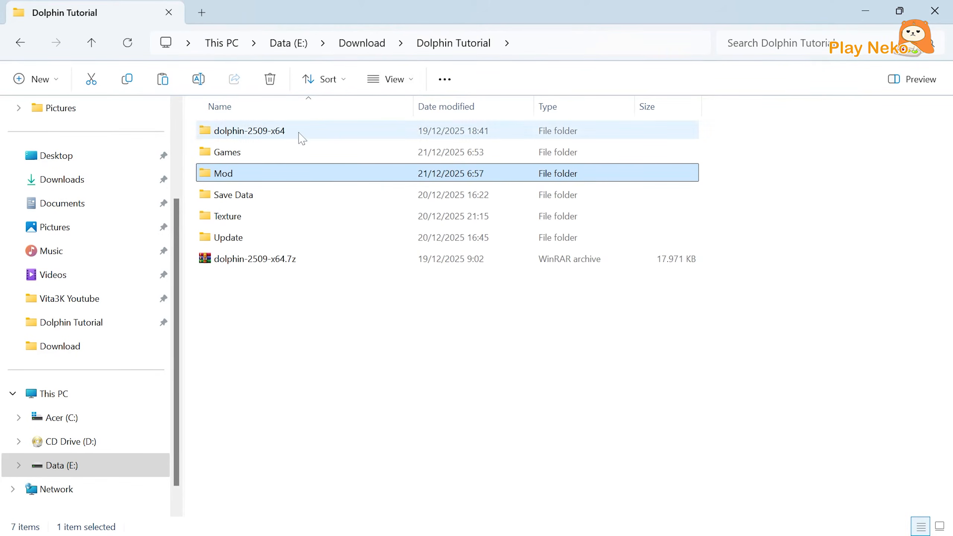
{"action": "double_click", "coordinate": [240, 152]}
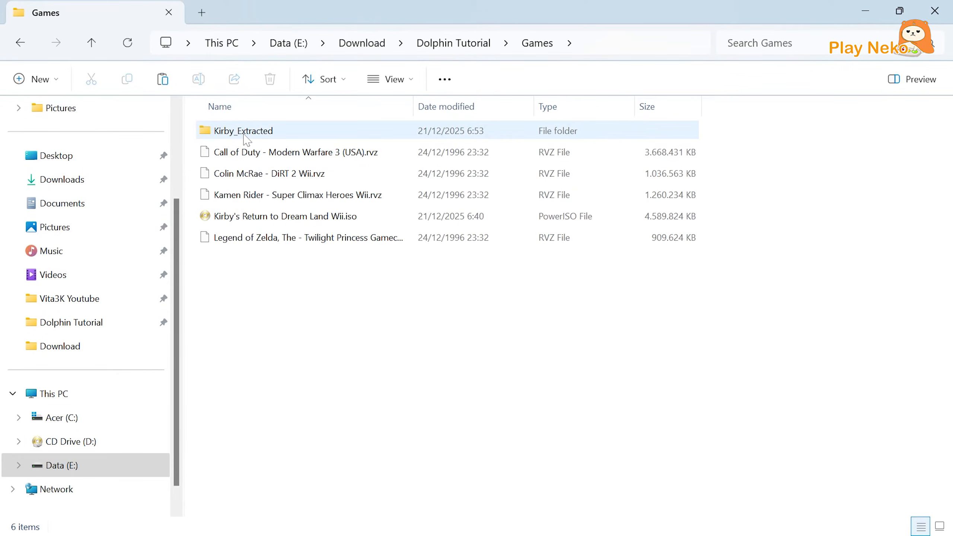
{"action": "double_click", "coordinate": [243, 135]}
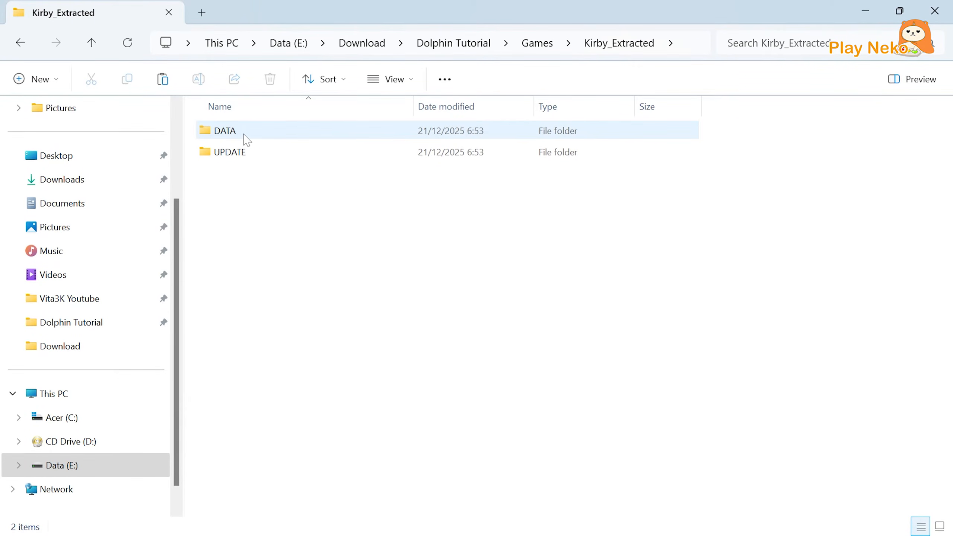
{"action": "double_click", "coordinate": [244, 138]}
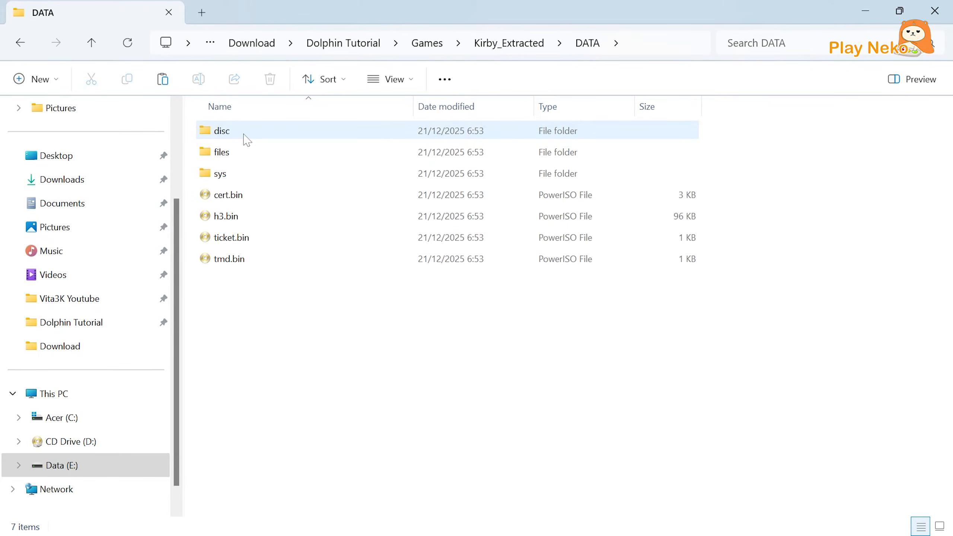
{"action": "right_click", "coordinate": [231, 288]}
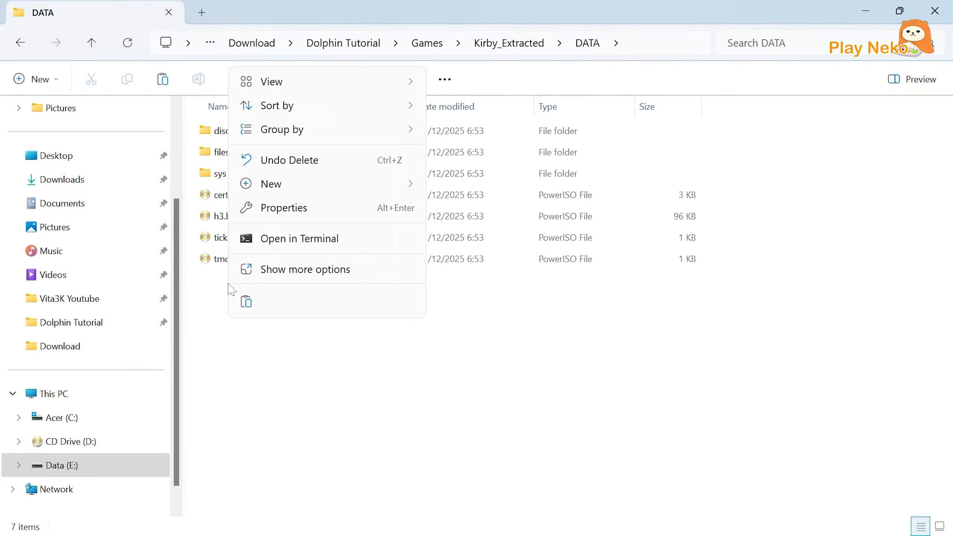
{"action": "left_click", "coordinate": [245, 302]}
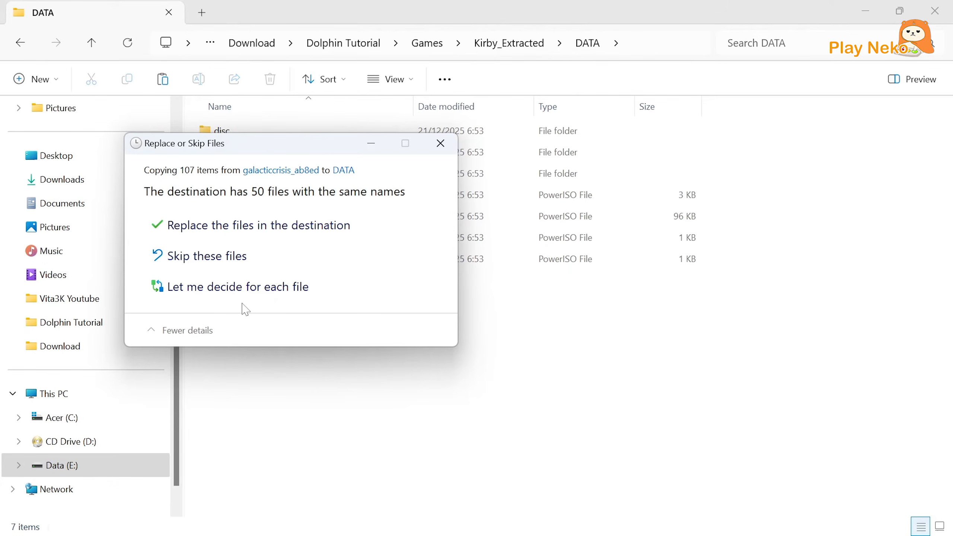
{"action": "left_click", "coordinate": [269, 229]}
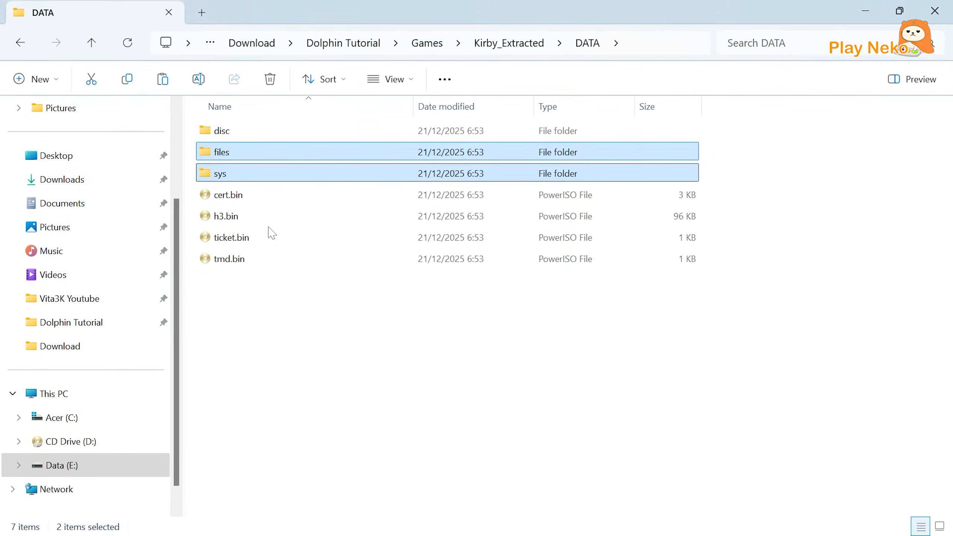
{"action": "left_click", "coordinate": [308, 294]}
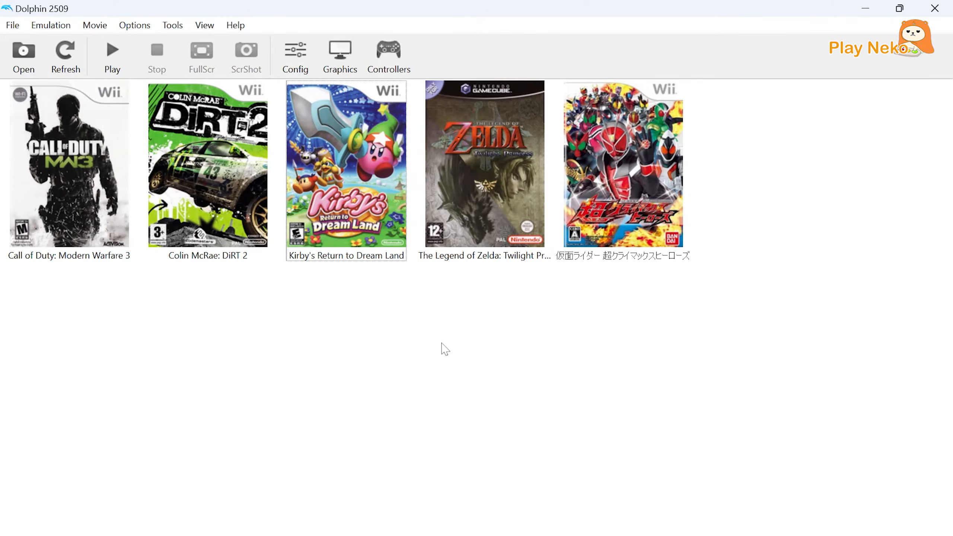
Back in Dolphin, enable the Bypass Metafortress patch in the properties of Kirby's Return to Dream Land.
{"action": "right_click", "coordinate": [354, 235]}
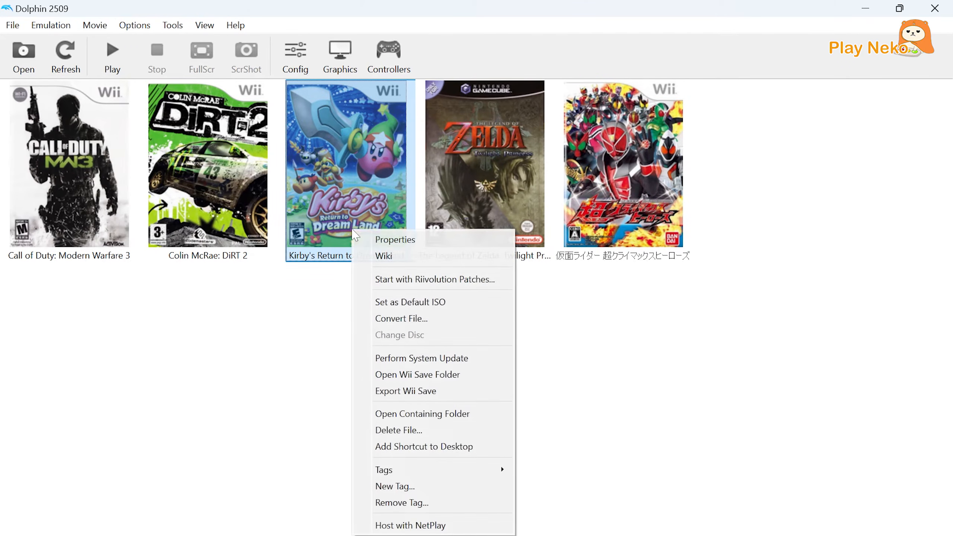
{"action": "left_click", "coordinate": [364, 236]}
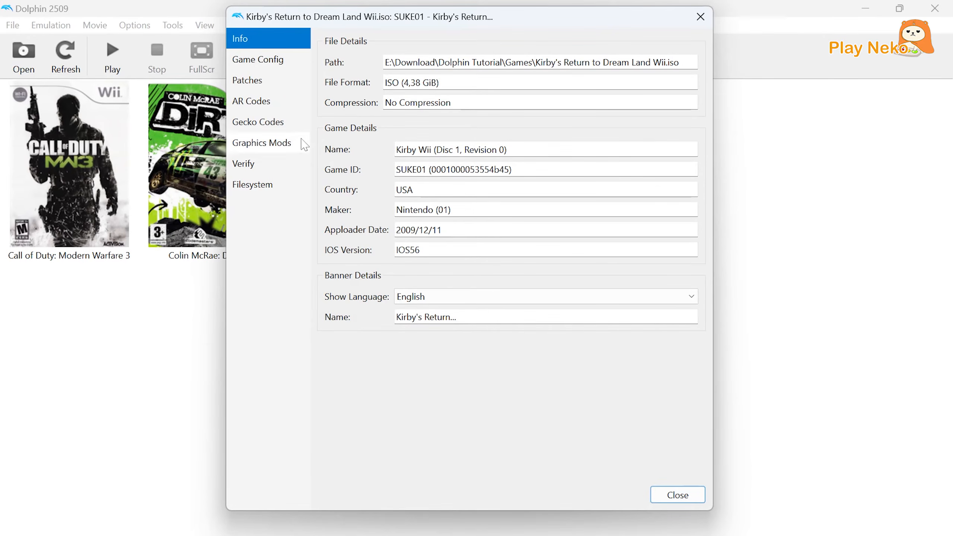
{"action": "left_click", "coordinate": [263, 64]}
{"action": "left_click", "coordinate": [264, 83]}
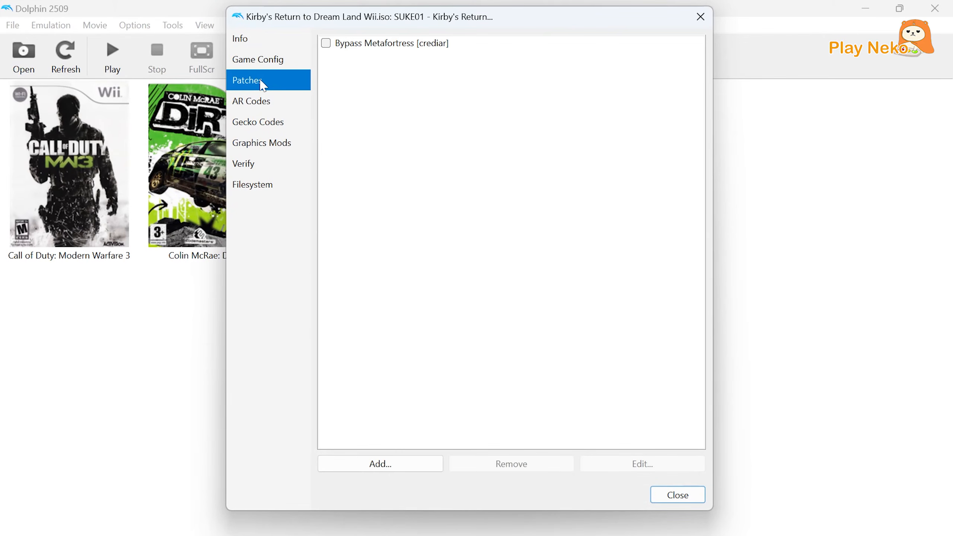
{"action": "left_click", "coordinate": [325, 47]}
{"action": "left_click", "coordinate": [669, 496]}
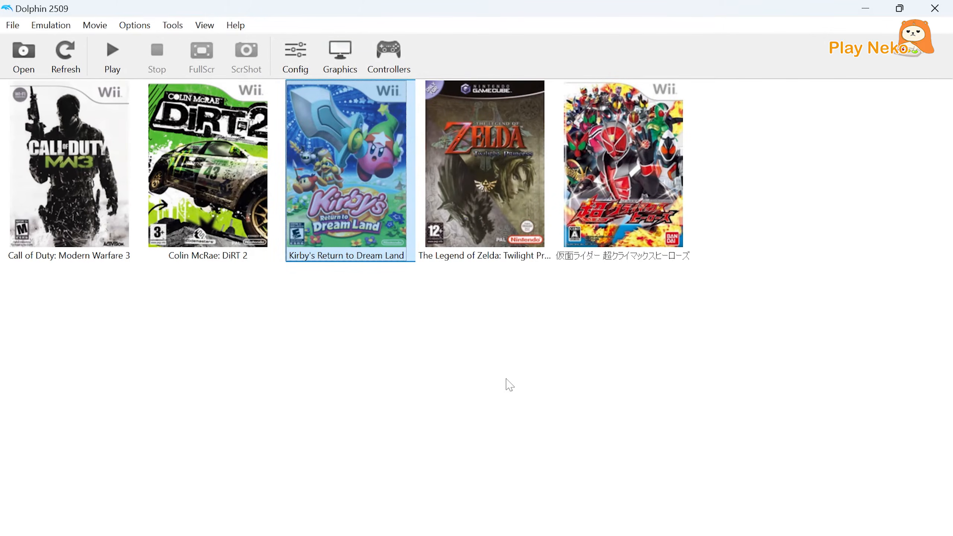
{"action": "left_click", "coordinate": [413, 298]}
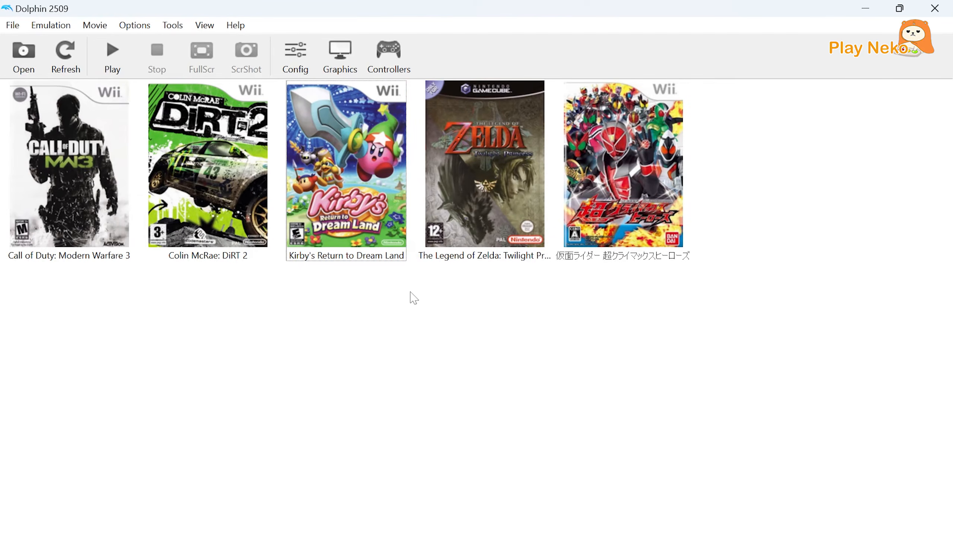
Turn on searching subfolders for the game folders in the path settings and close the settings.
{"action": "left_click", "coordinate": [410, 290]}
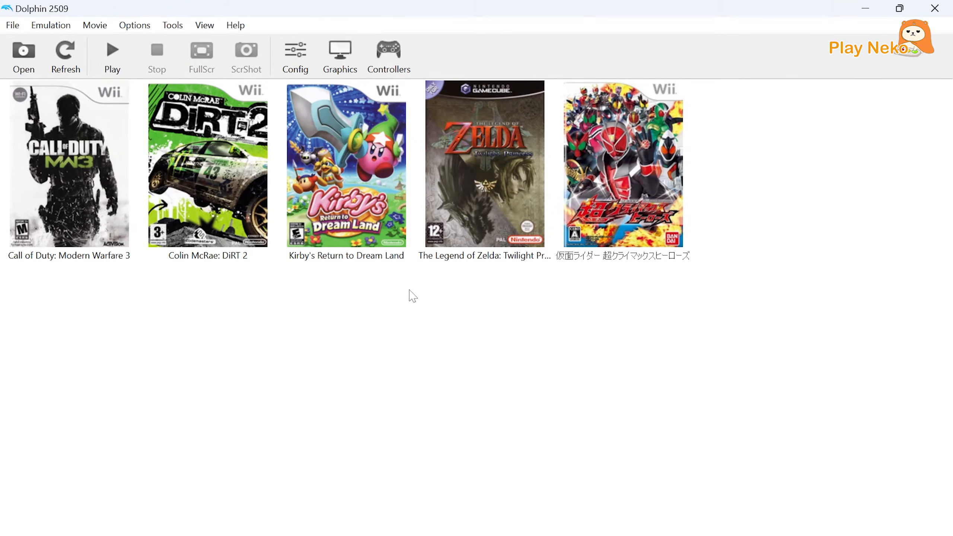
{"action": "left_click", "coordinate": [296, 66]}
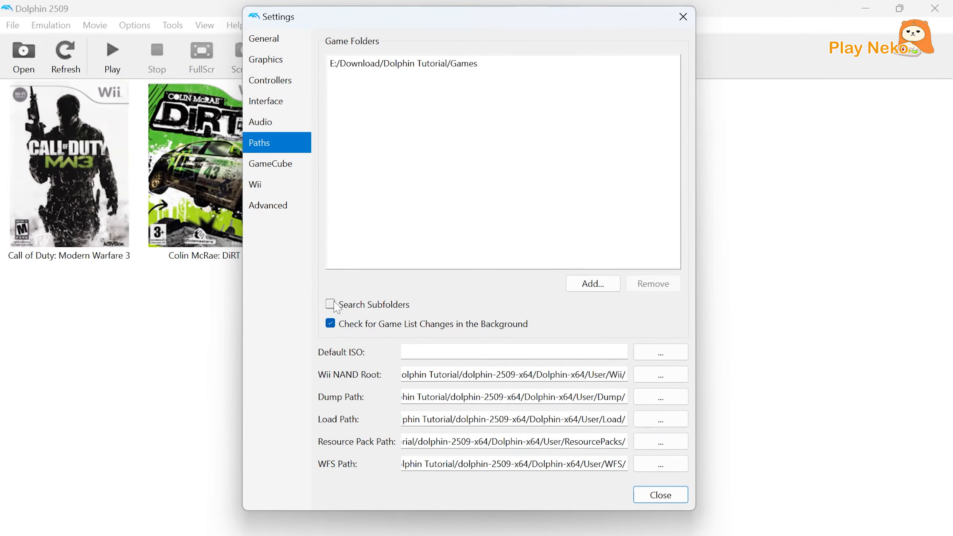
{"action": "left_click", "coordinate": [330, 304]}
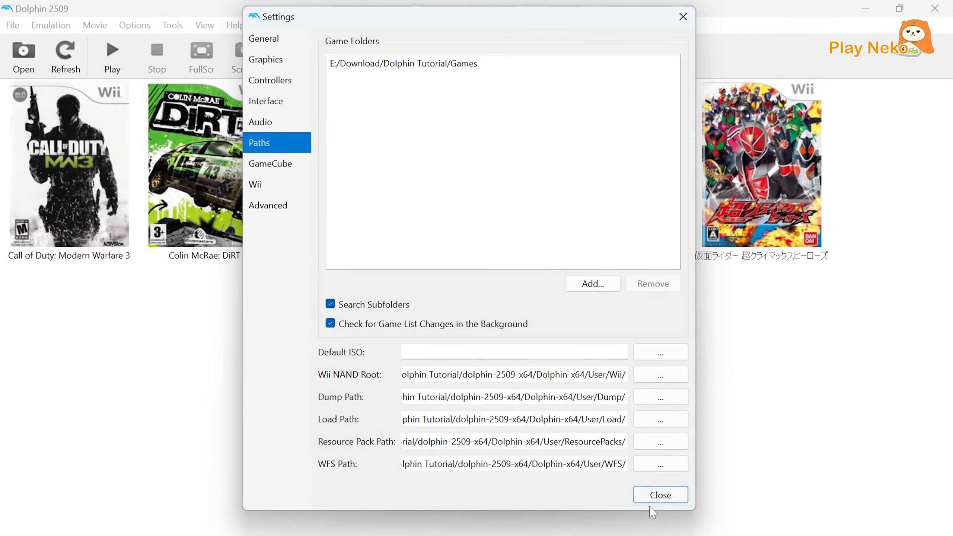
{"action": "left_click", "coordinate": [660, 495]}
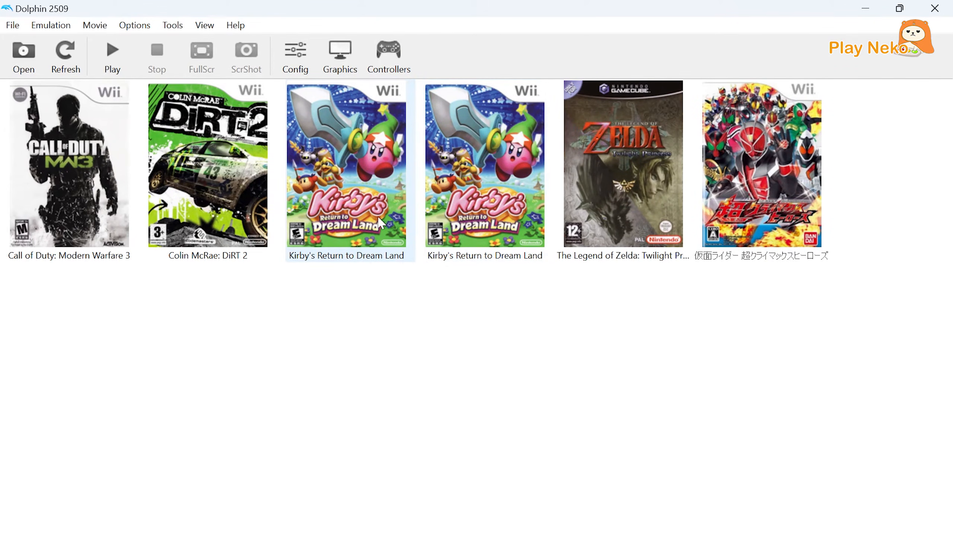
Check the file path in the properties of the second Kirby's Return to Dream Land entry, then close them.
{"action": "right_click", "coordinate": [448, 220]}
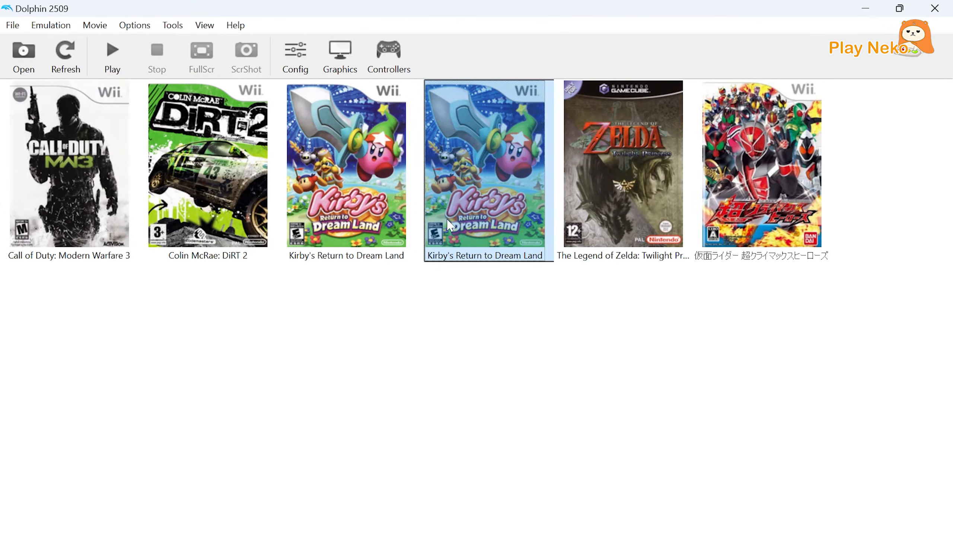
{"action": "left_click", "coordinate": [459, 230]}
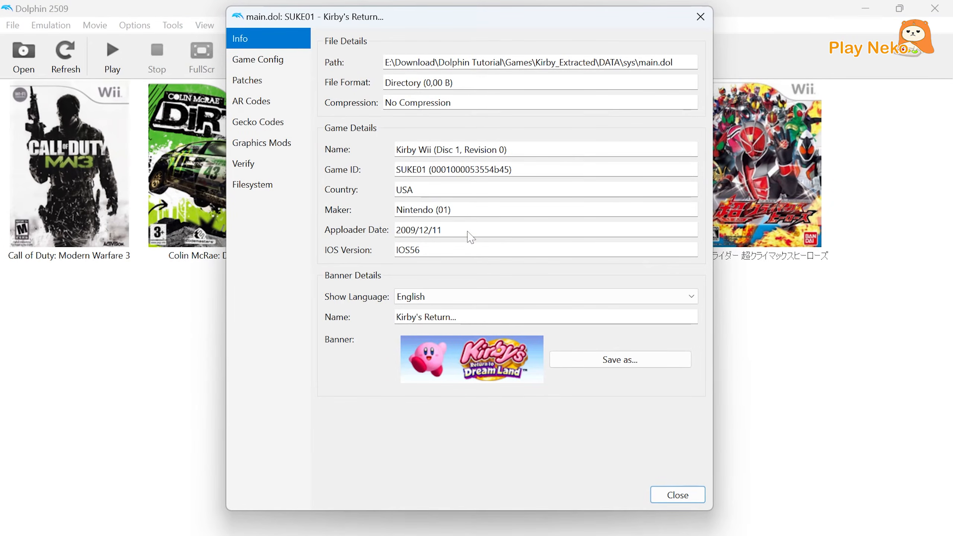
{"action": "left_click_drag", "start_coordinate": [535, 62], "coordinate": [679, 64]}
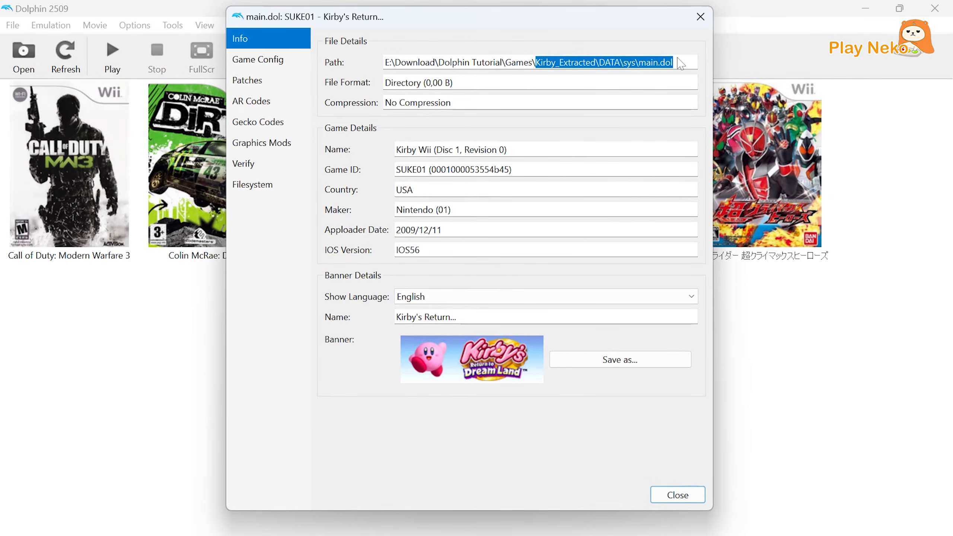
{"action": "left_click", "coordinate": [680, 63]}
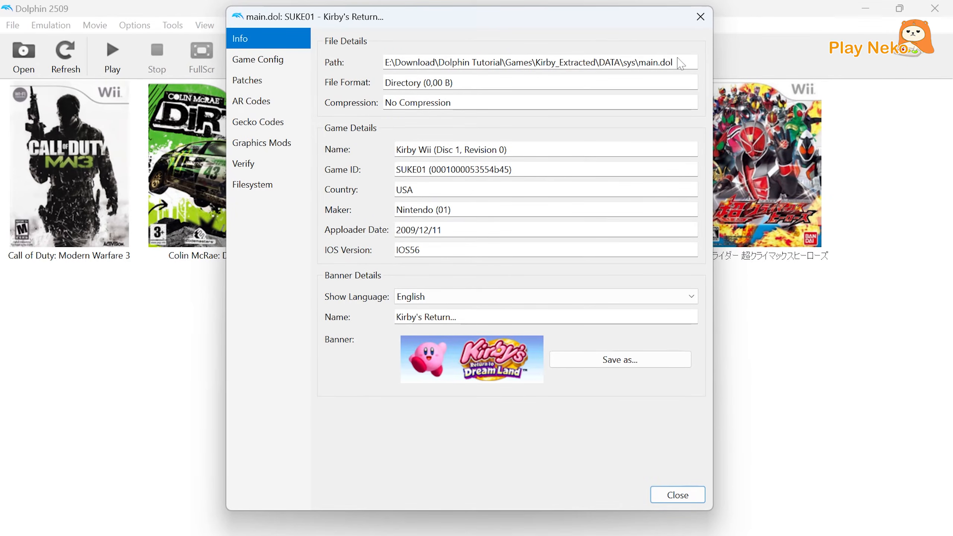
{"action": "left_click", "coordinate": [705, 21]}
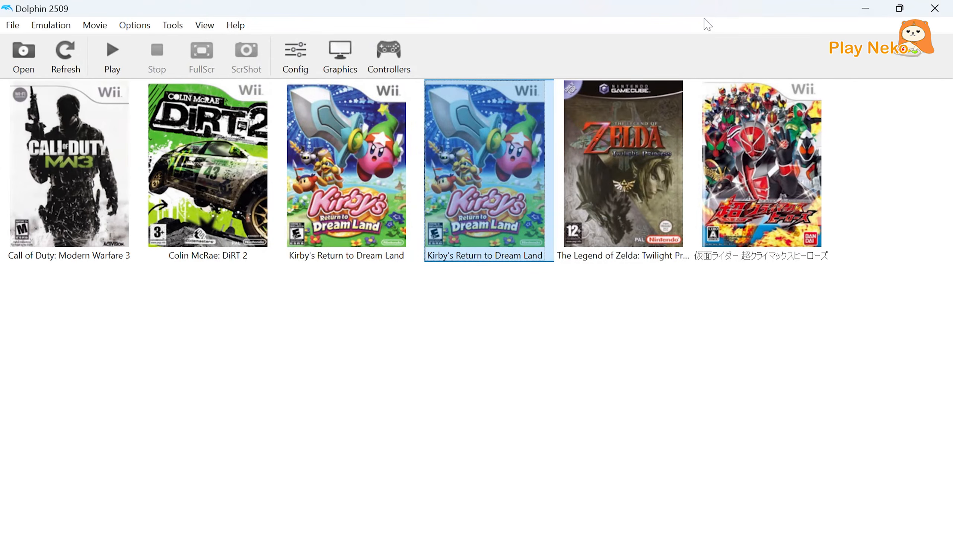
{"action": "left_click", "coordinate": [455, 308]}
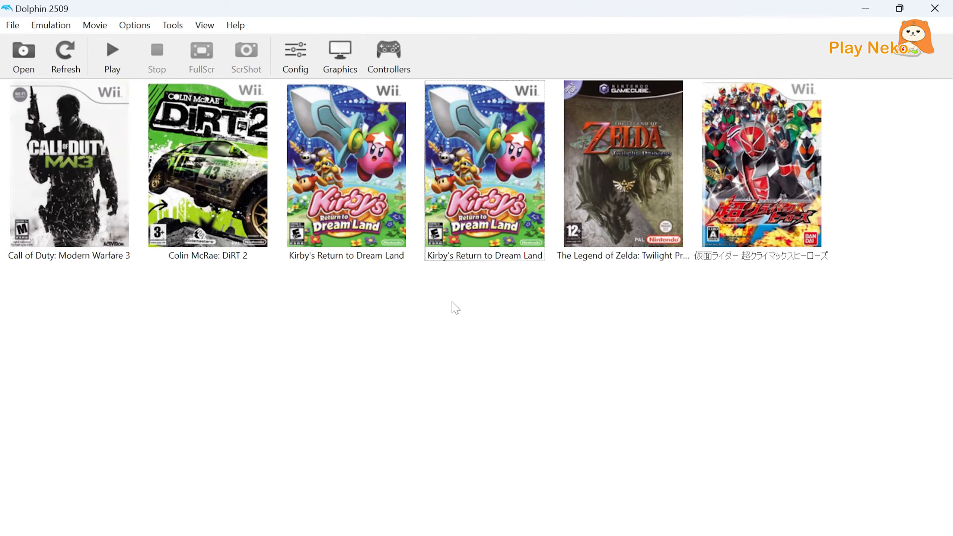
Launch the modded Kirby game by opening main.dol from Games\Kirby_Extracted\DATA\sys in the Dolphin Tutorial folder.
{"action": "left_click", "coordinate": [25, 70]}
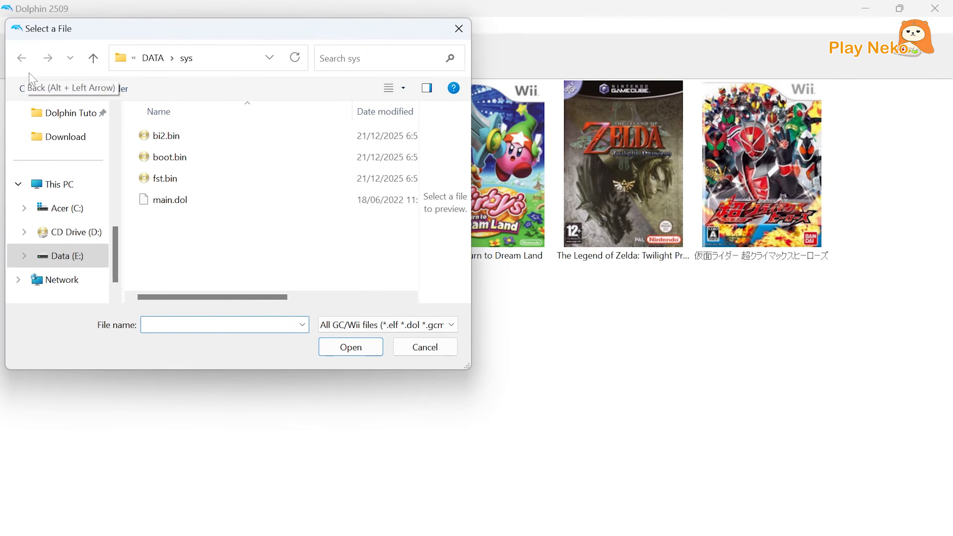
{"action": "left_click", "coordinate": [61, 119]}
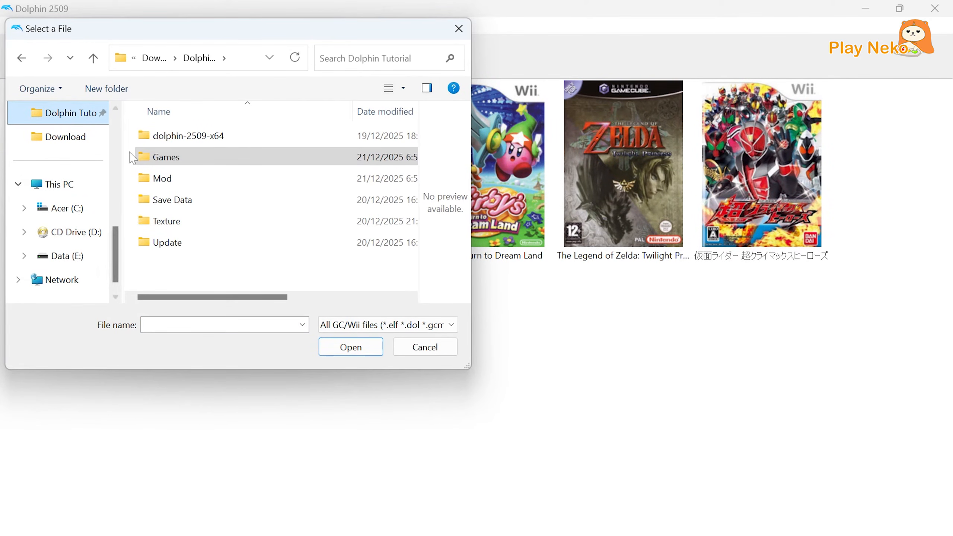
{"action": "double_click", "coordinate": [176, 158]}
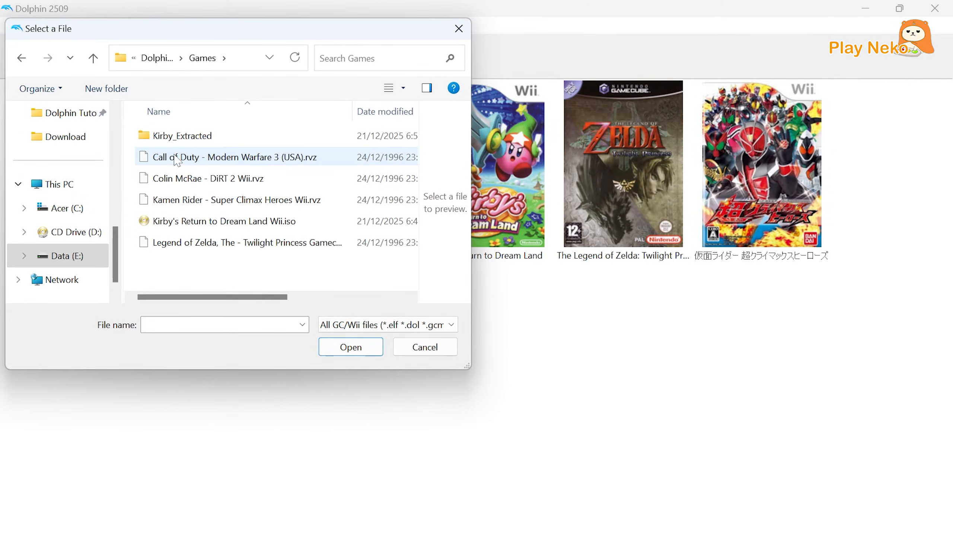
{"action": "left_click", "coordinate": [189, 143]}
{"action": "double_click", "coordinate": [191, 143]}
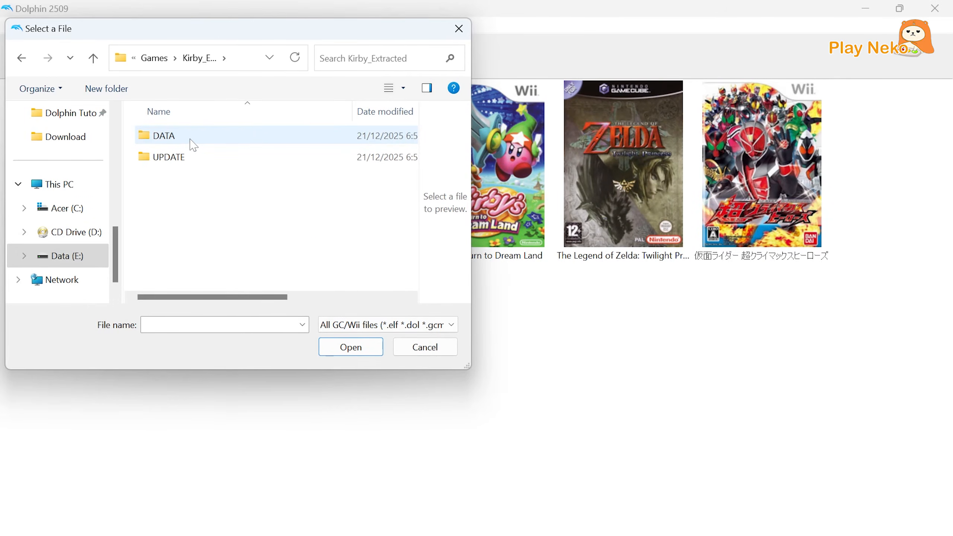
{"action": "double_click", "coordinate": [193, 144]}
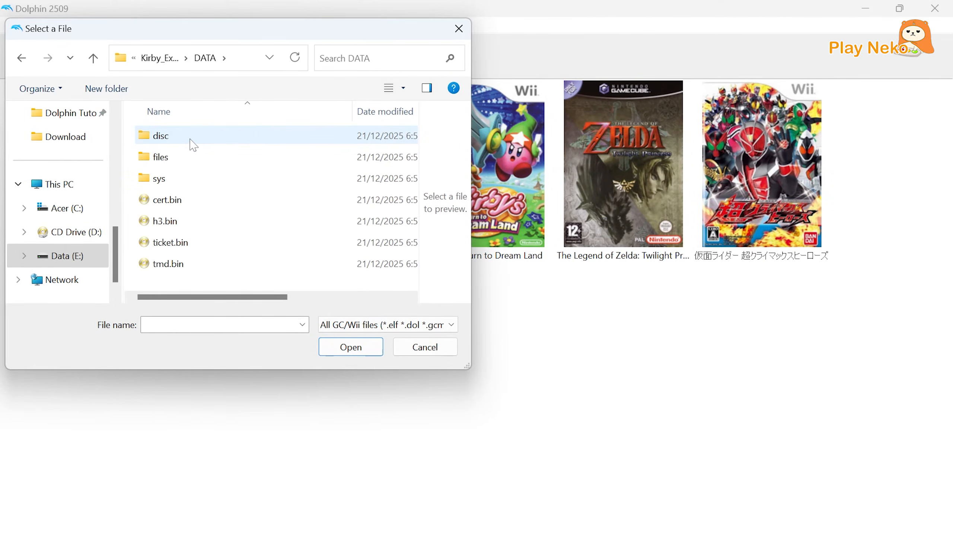
{"action": "double_click", "coordinate": [192, 181]}
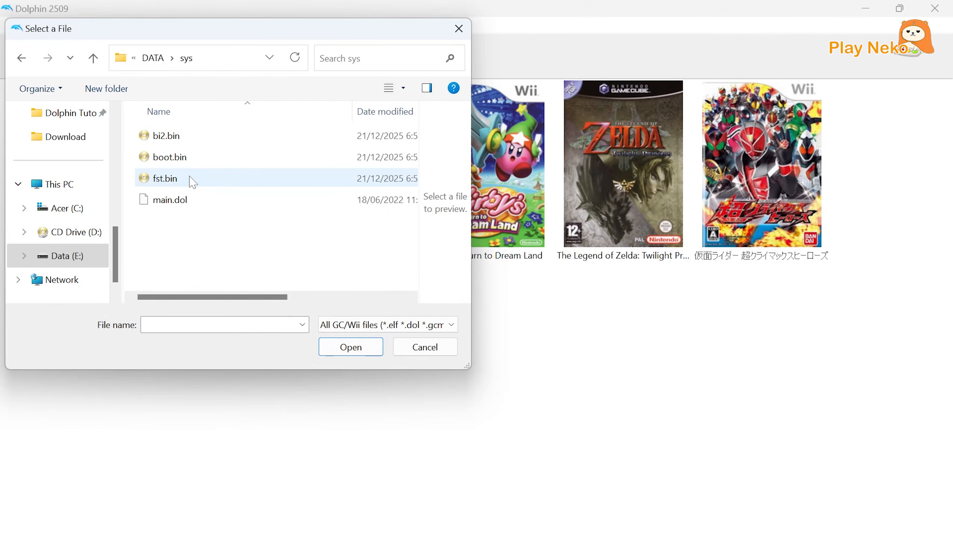
{"action": "left_click", "coordinate": [189, 207]}
{"action": "left_click", "coordinate": [349, 348]}
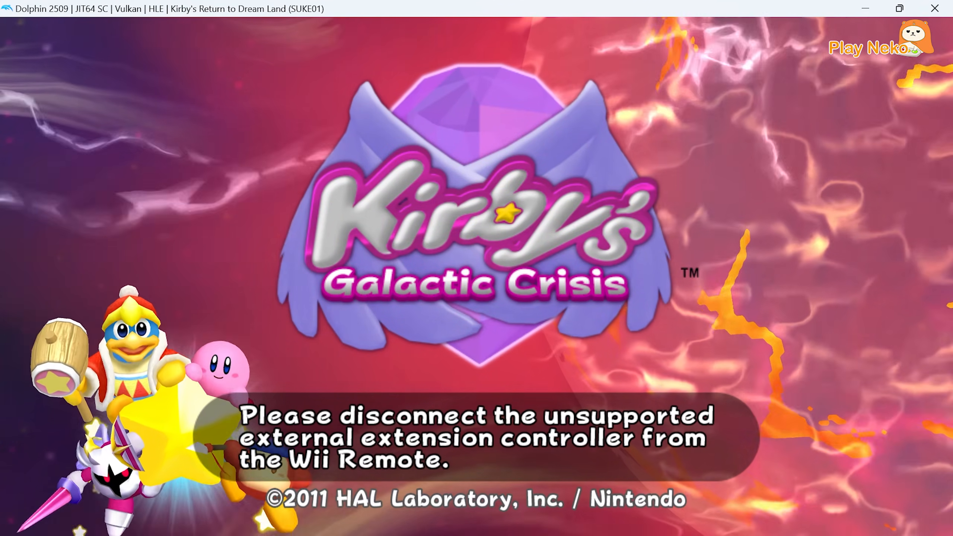
Return to the main Dolphin window, set the extension of emulated Wii Remote 1 to None, and close the controller settings.
{"action": "key", "text": "alt+Tab"}
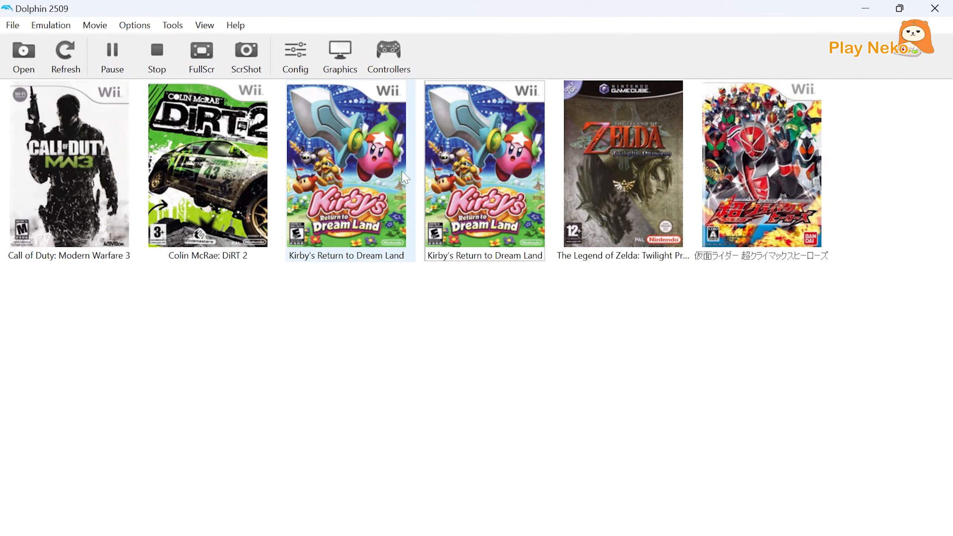
{"action": "left_click", "coordinate": [380, 62]}
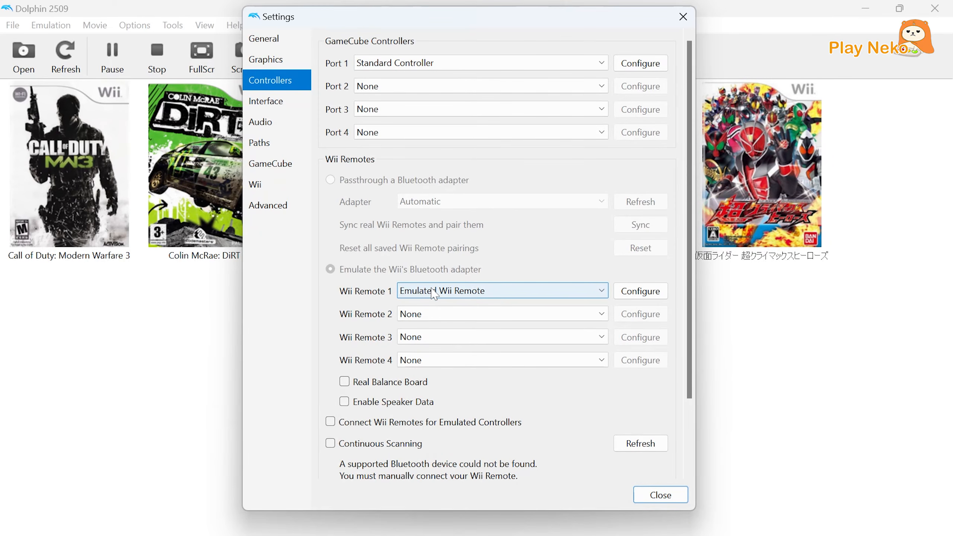
{"action": "left_click", "coordinate": [654, 299]}
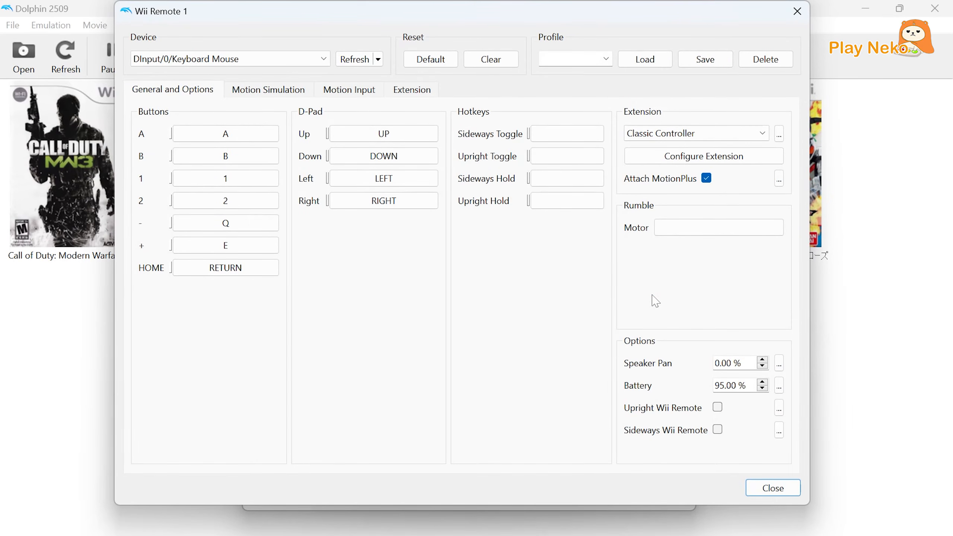
{"action": "left_click", "coordinate": [637, 133]}
{"action": "left_click", "coordinate": [640, 152]}
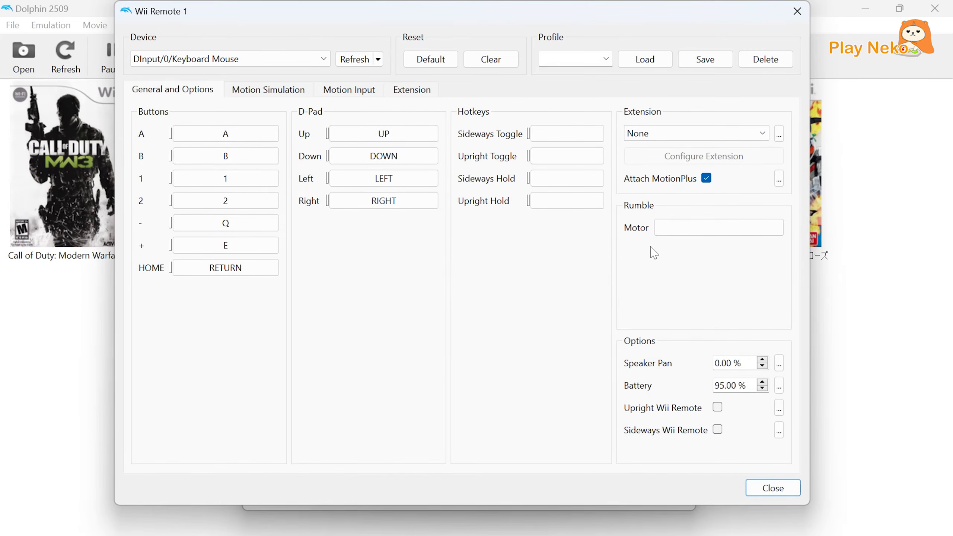
{"action": "left_click", "coordinate": [773, 488]}
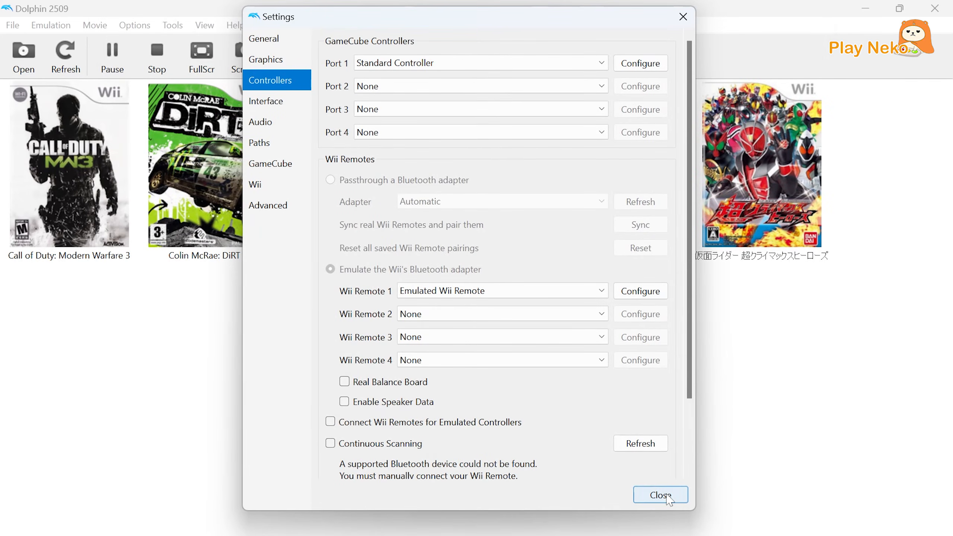
{"action": "left_click", "coordinate": [660, 495]}
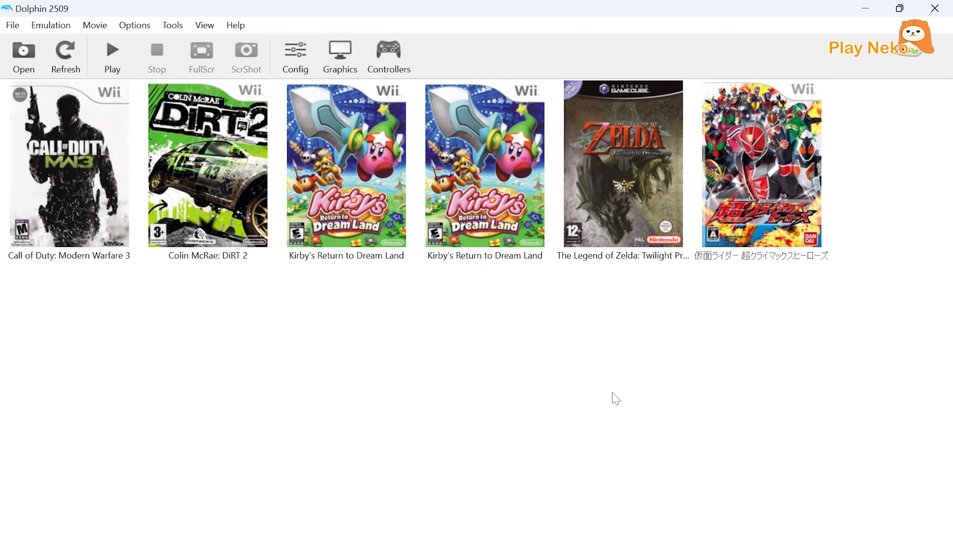
Enable the Infinite Health, Max Health and Have All Swords/Shields/Tunics AR codes for The Legend of Zelda: Twilight Princess.
{"action": "left_click", "coordinate": [594, 241]}
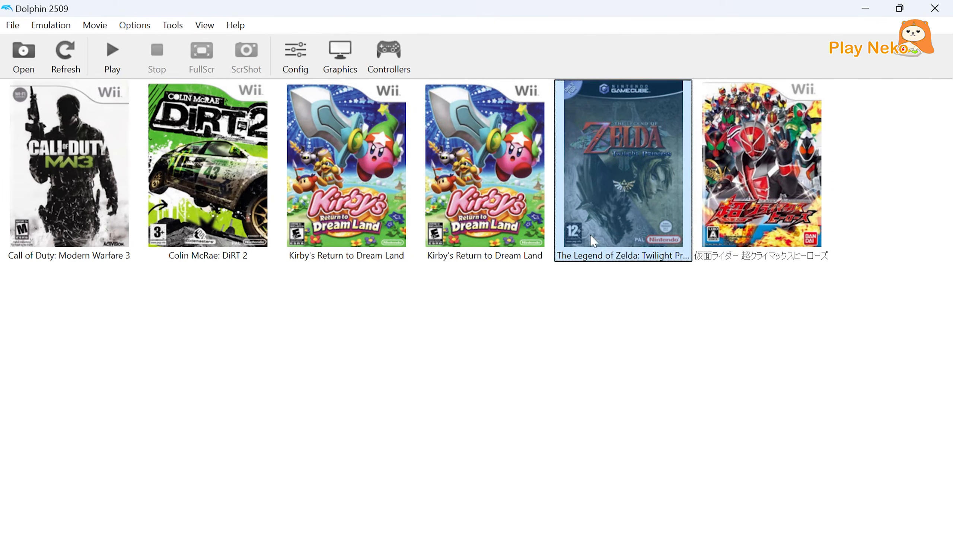
{"action": "right_click", "coordinate": [593, 241]}
{"action": "left_click", "coordinate": [602, 244]}
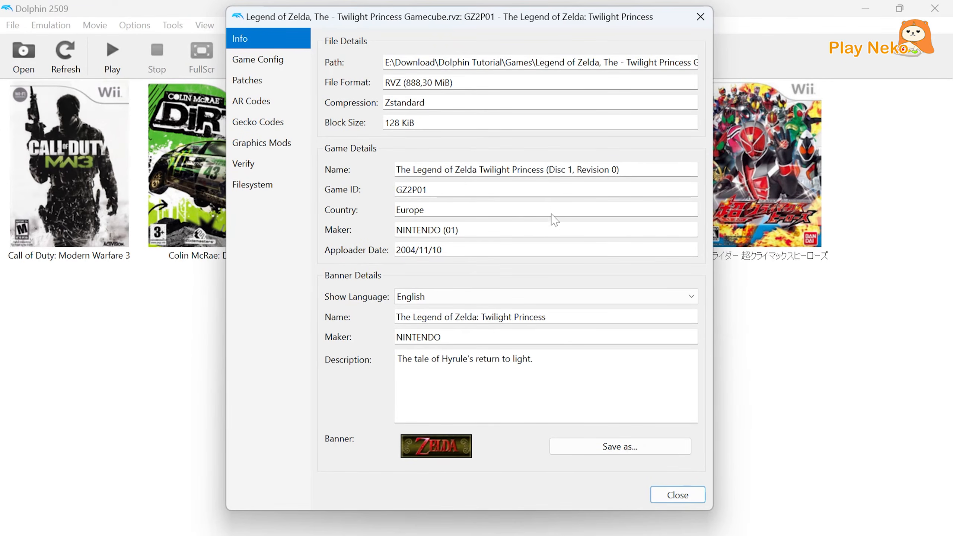
{"action": "left_click", "coordinate": [257, 100]}
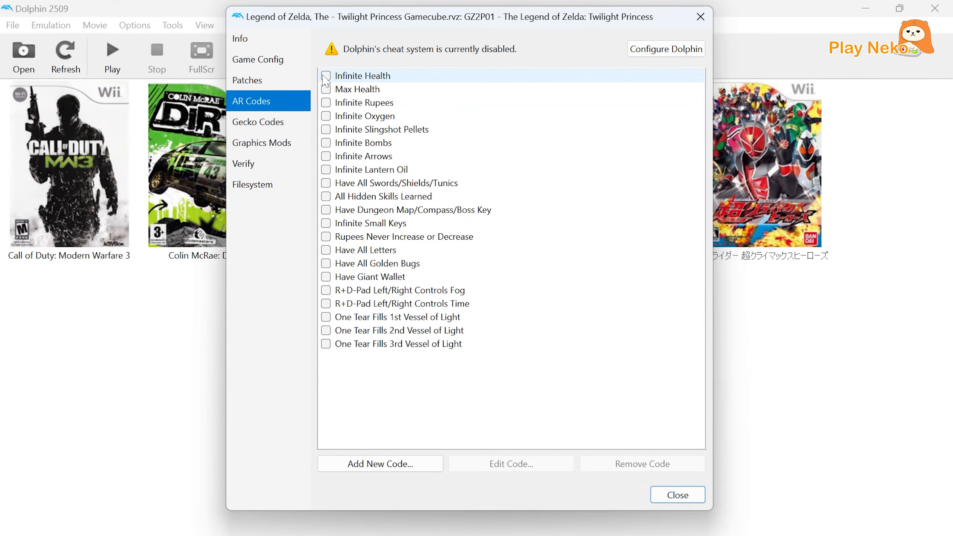
{"action": "left_click", "coordinate": [325, 78]}
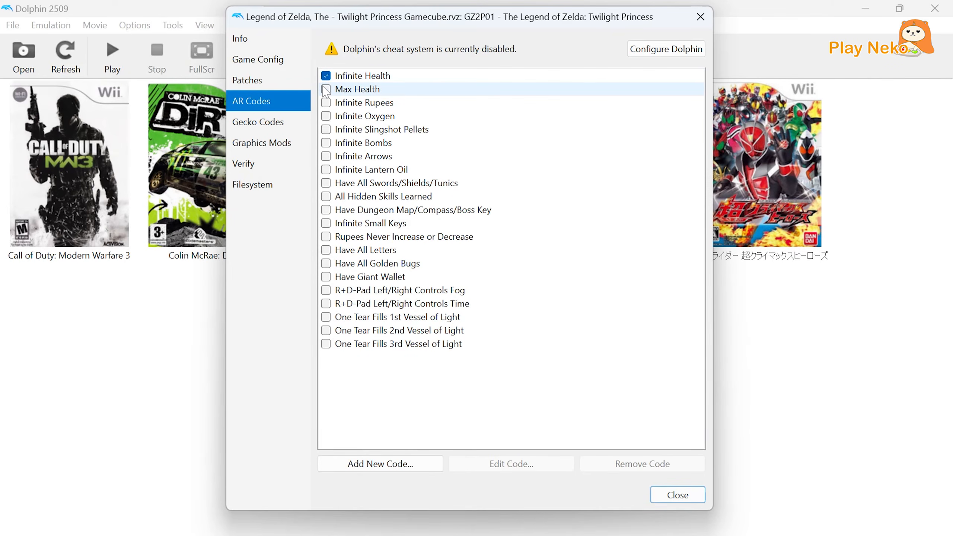
{"action": "left_click", "coordinate": [325, 90]}
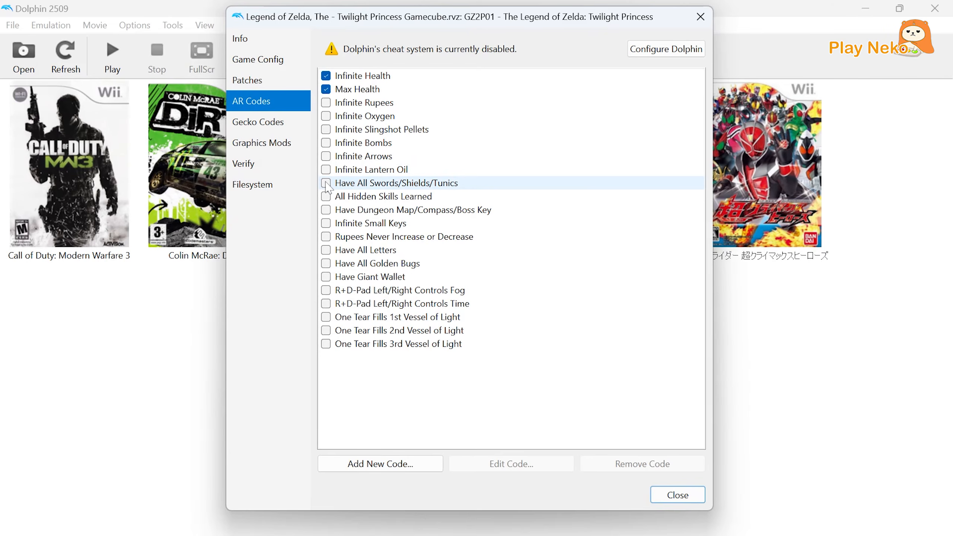
{"action": "left_click", "coordinate": [325, 183]}
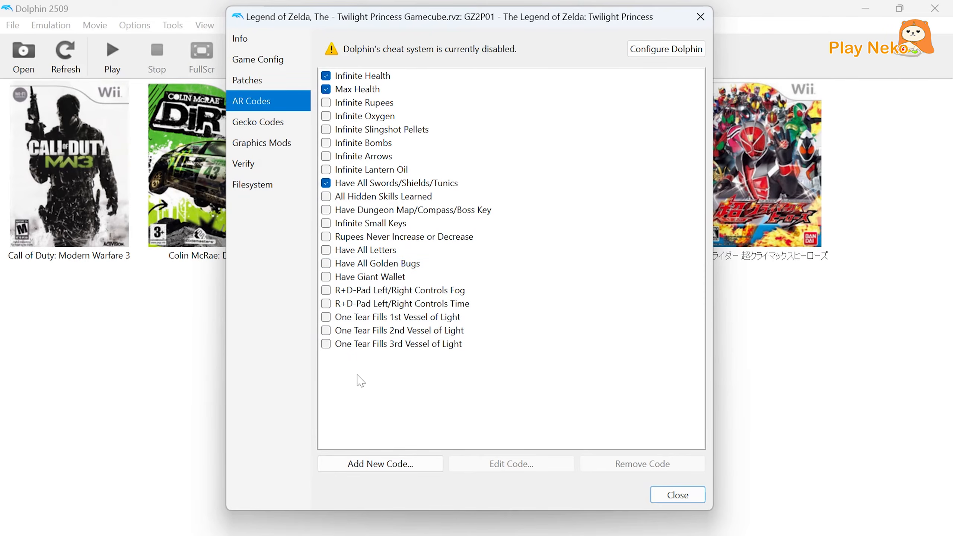
{"action": "left_click", "coordinate": [374, 465]}
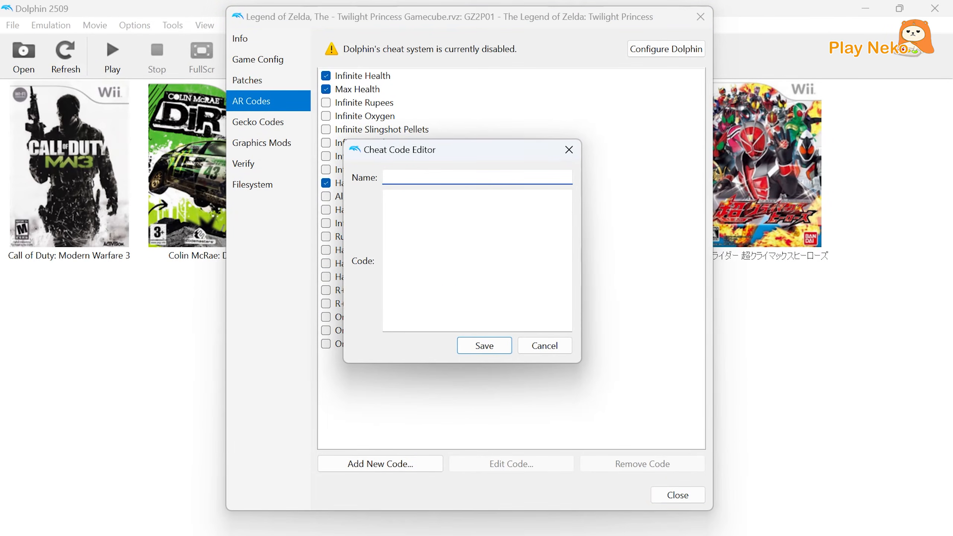
{"action": "left_click", "coordinate": [392, 197]}
{"action": "type", "text": "Mid Day"}
{"action": "left_click", "coordinate": [446, 197]}
{"action": "key", "text": "ctrl+v"}
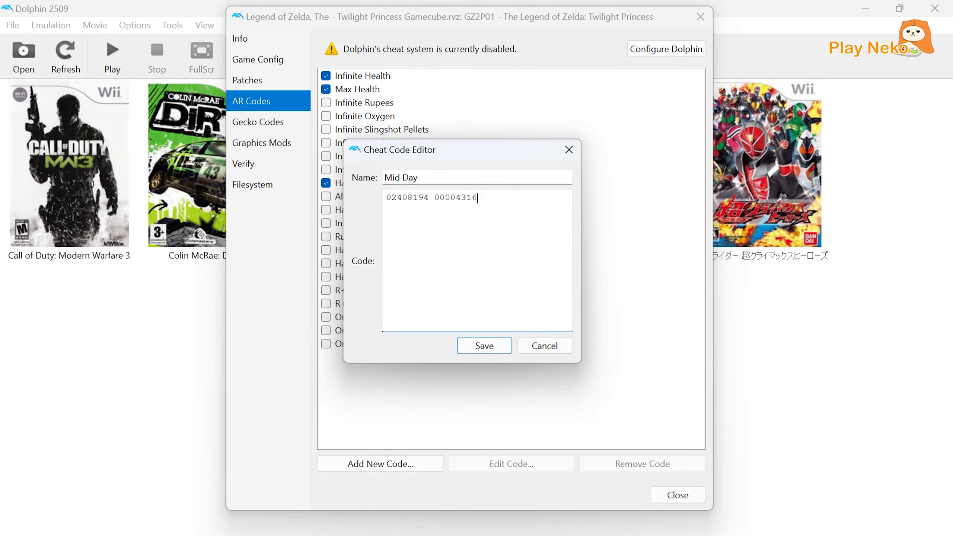
{"action": "left_click", "coordinate": [484, 346]}
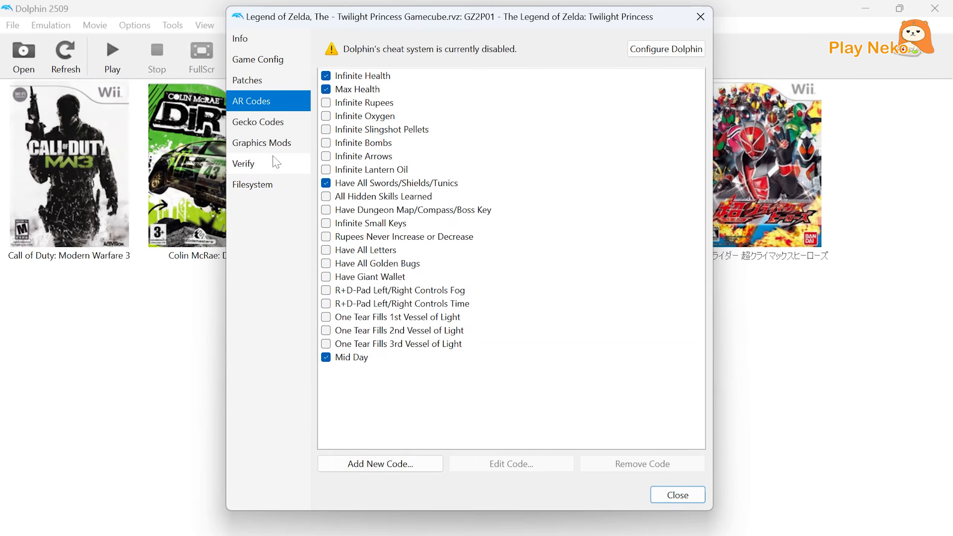
Enable the 16:9 Widescreen v2 Gecko code for Twilight Princess and open the game's own configuration settings.
{"action": "left_click", "coordinate": [261, 130]}
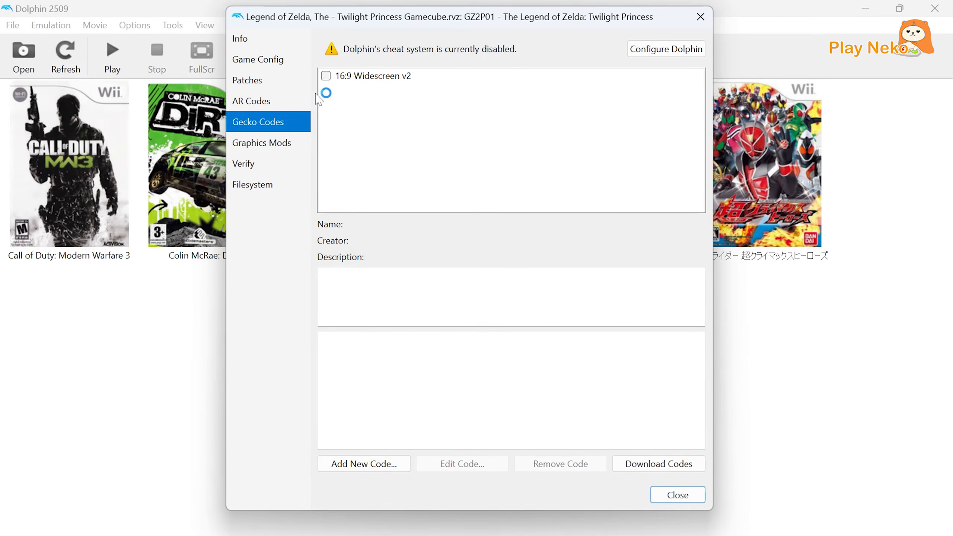
{"action": "left_click", "coordinate": [325, 77]}
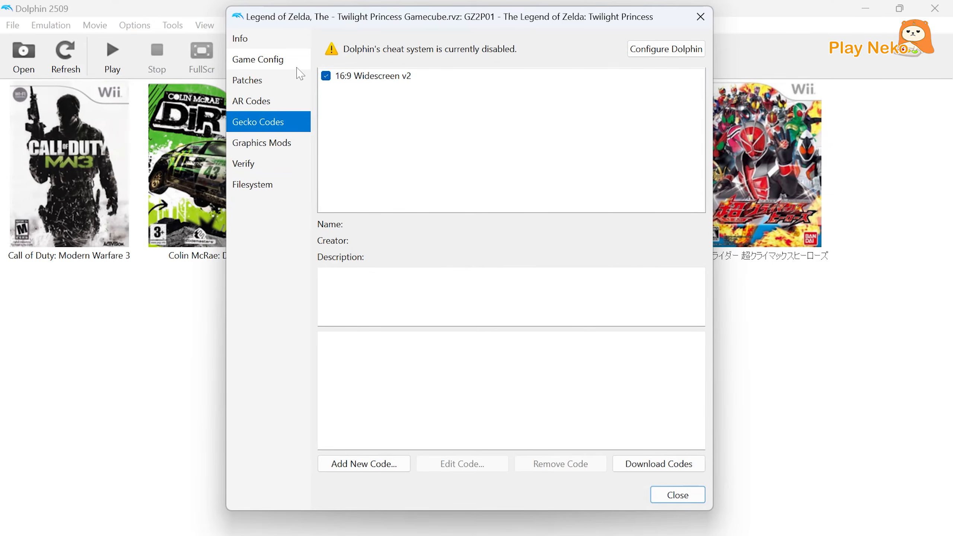
{"action": "left_click", "coordinate": [276, 64]}
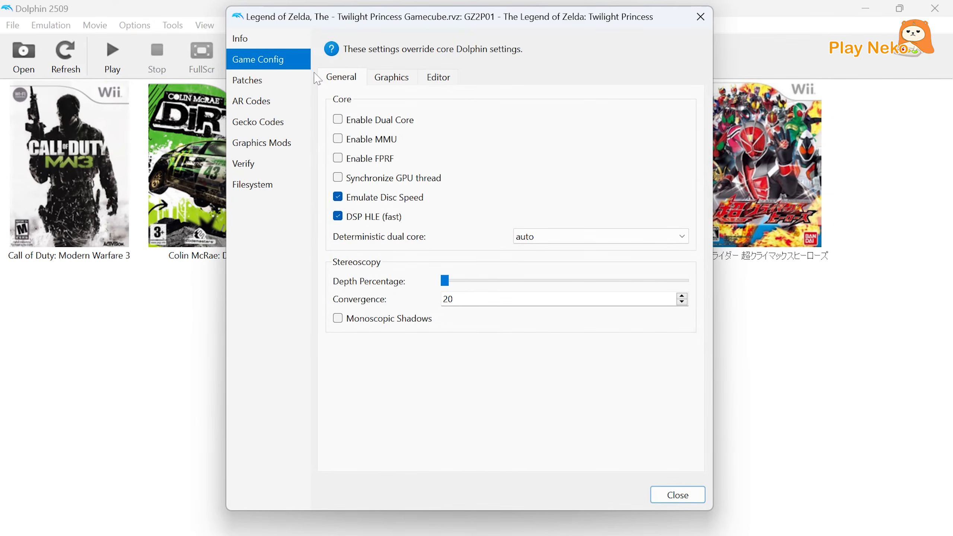
Override the aspect ratio with Force 16:9 for Twilight Princess, enable its Hyrule Field Speed Hack patch, and close the game properties.
{"action": "left_click", "coordinate": [381, 80]}
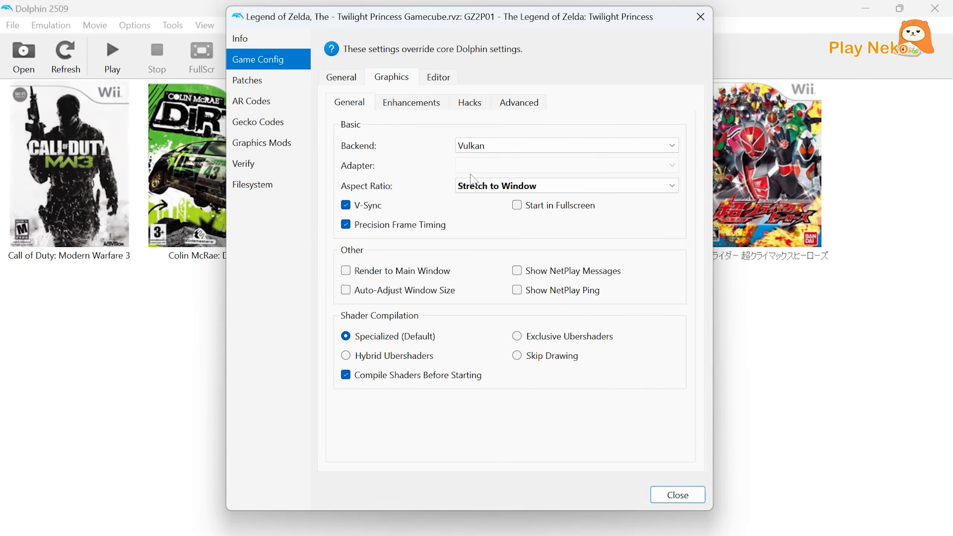
{"action": "left_click", "coordinate": [482, 186]}
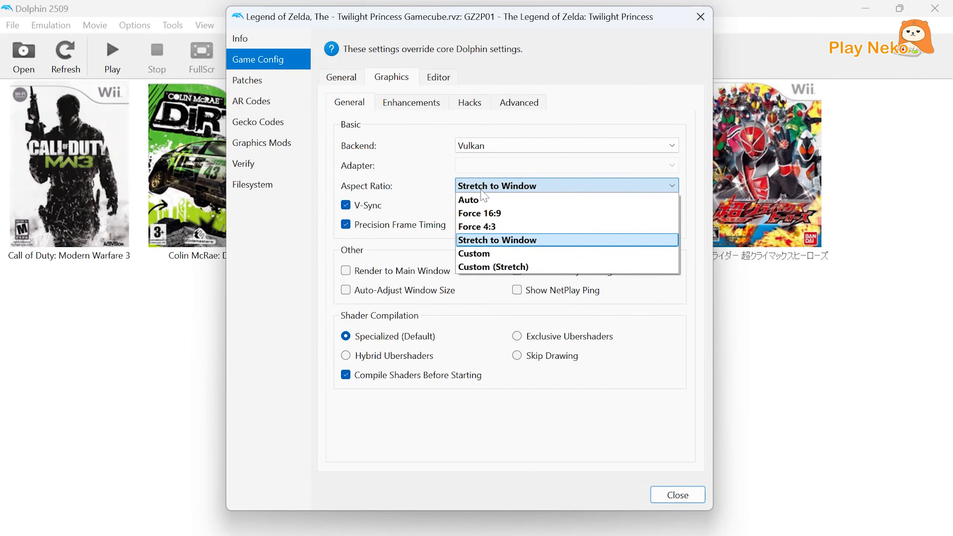
{"action": "left_click", "coordinate": [485, 214]}
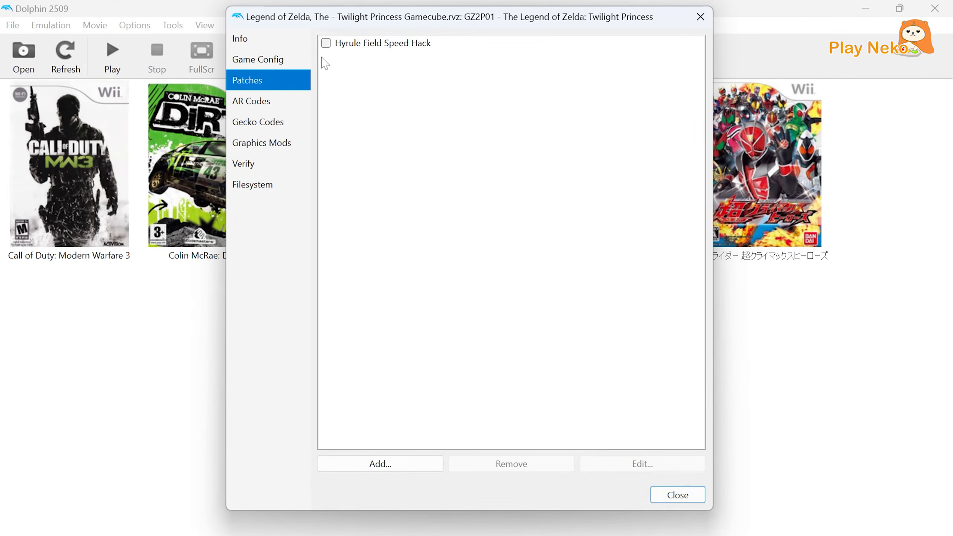
{"action": "left_click", "coordinate": [326, 44]}
{"action": "left_click", "coordinate": [700, 17]}
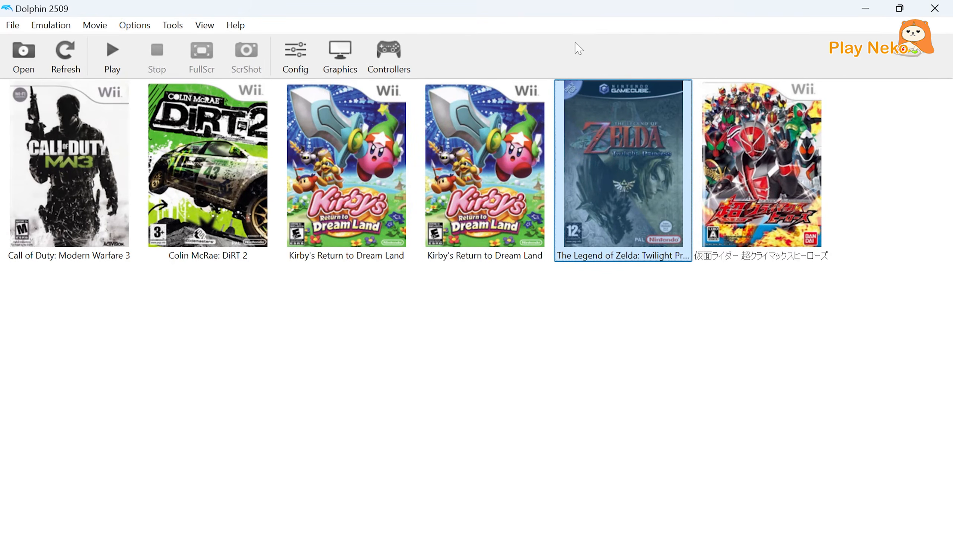
Turn on Enable Cheats in Dolphin's general configuration and close the settings.
{"action": "left_click", "coordinate": [306, 69]}
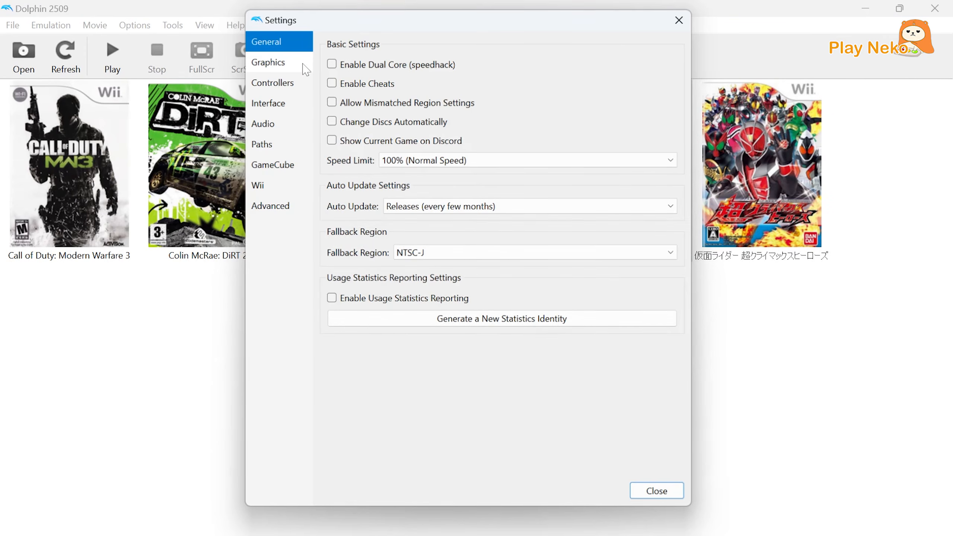
{"action": "left_click", "coordinate": [331, 81]}
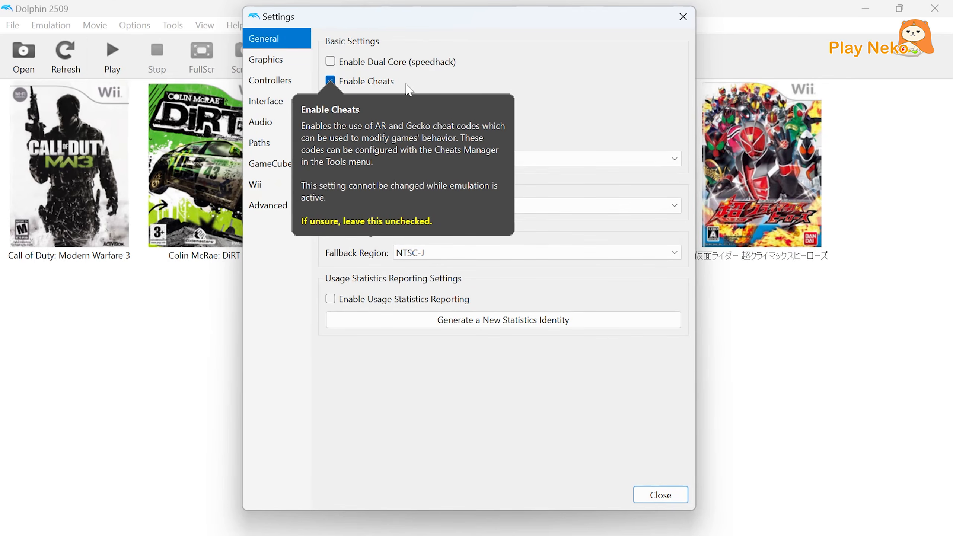
{"action": "left_click", "coordinate": [683, 17]}
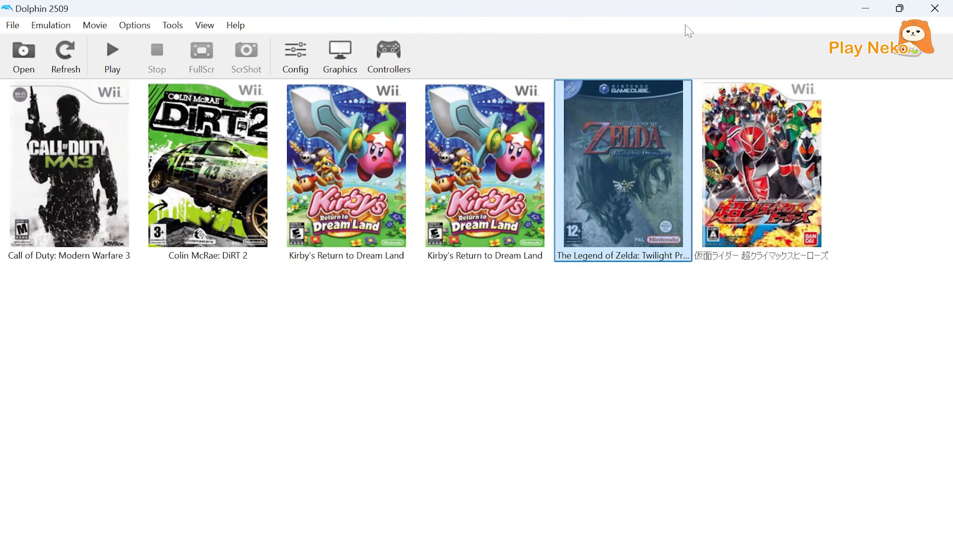